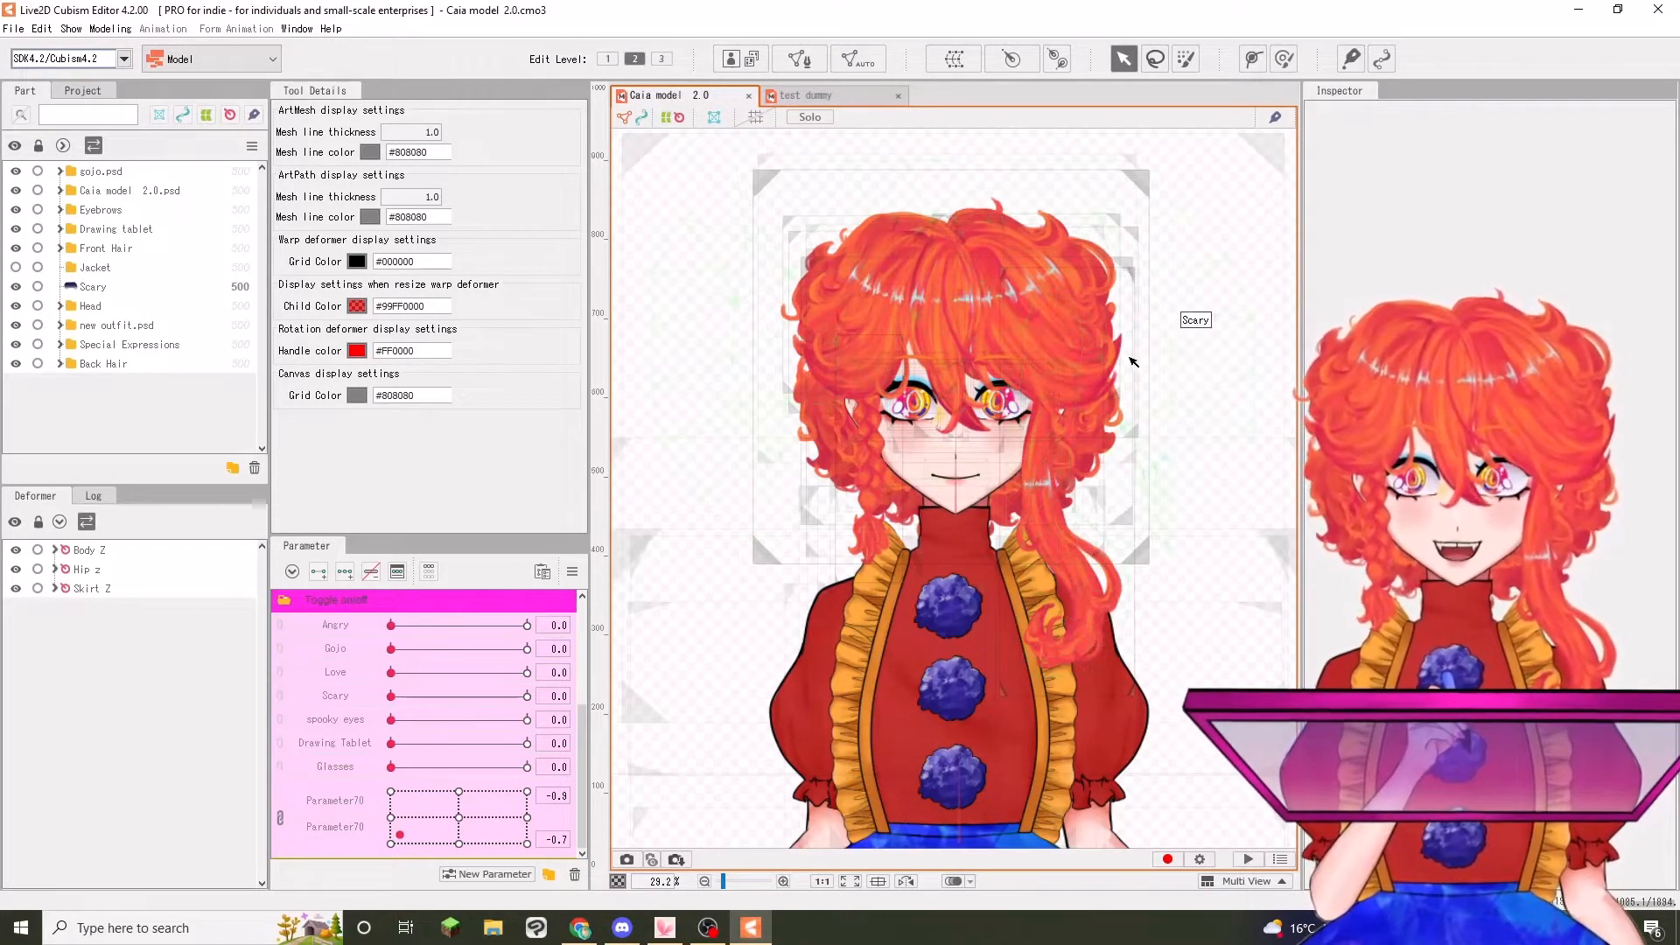
Preview the toggle parameters on the Caia model and switch to the test dummy model to review its deformer list
scroll(1136, 359, "up", 2)
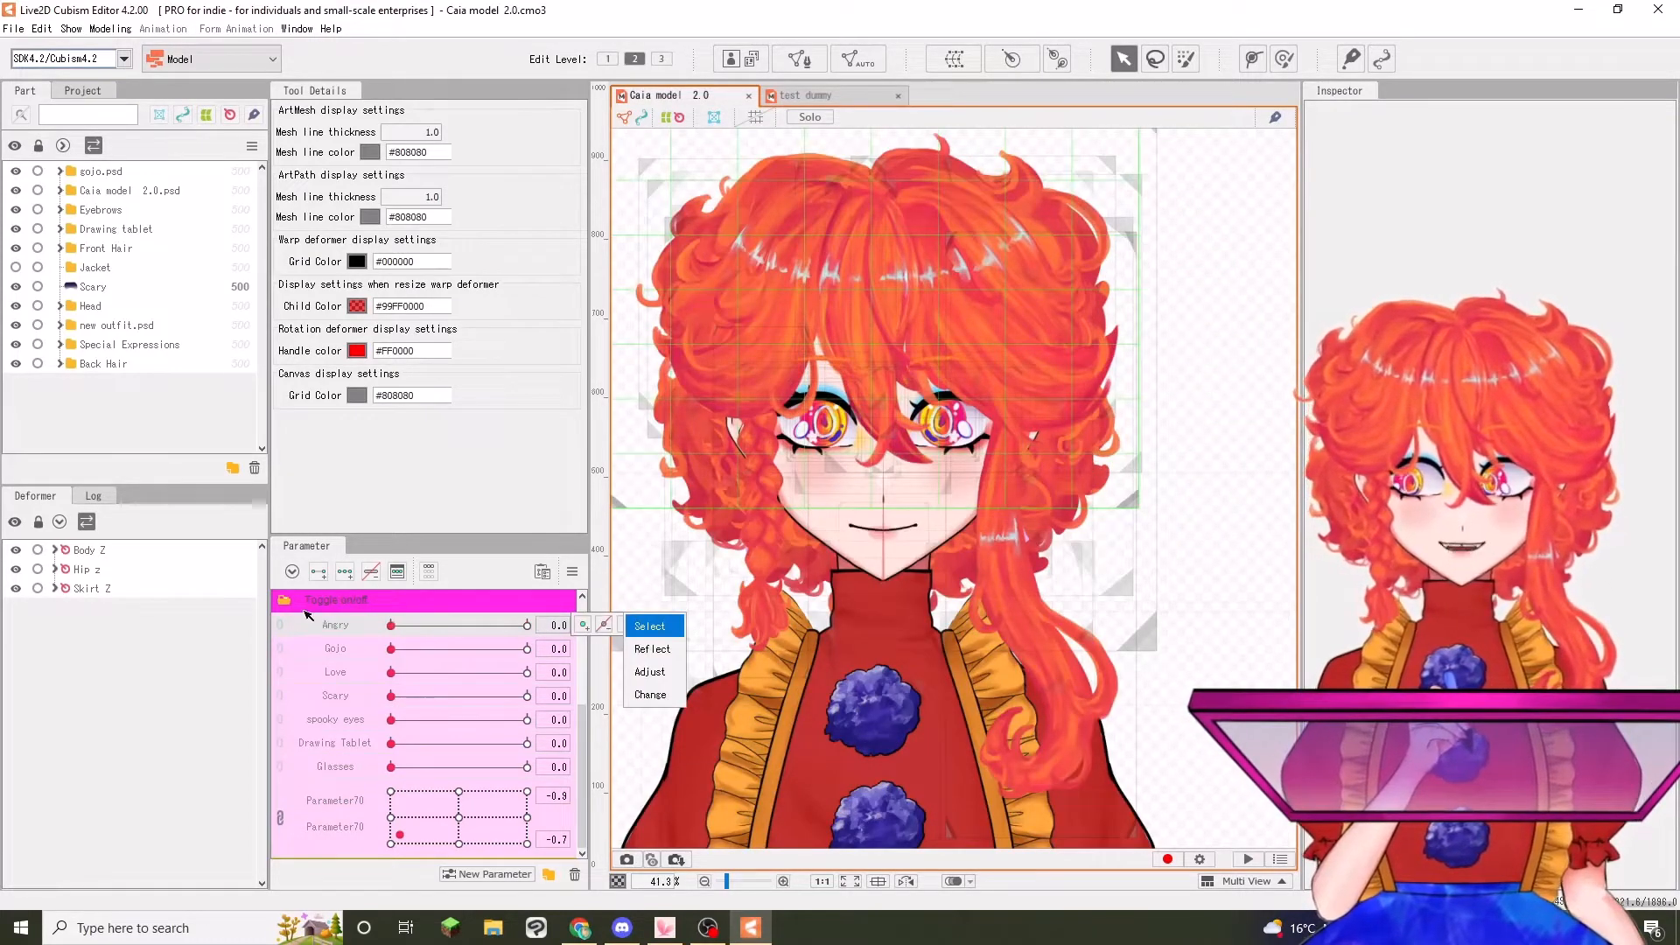
mouse_move(393, 649)
left_mouse_down()
mouse_move(489, 649)
mouse_move(355, 656)
mouse_move(541, 674)
mouse_move(392, 673)
mouse_move(412, 698)
mouse_move(530, 696)
mouse_move(392, 697)
mouse_move(411, 719)
mouse_move(526, 719)
mouse_move(390, 720)
mouse_move(400, 745)
mouse_move(595, 745)
mouse_move(386, 744)
mouse_move(613, 763)
mouse_move(93, 737)
left_mouse_up()
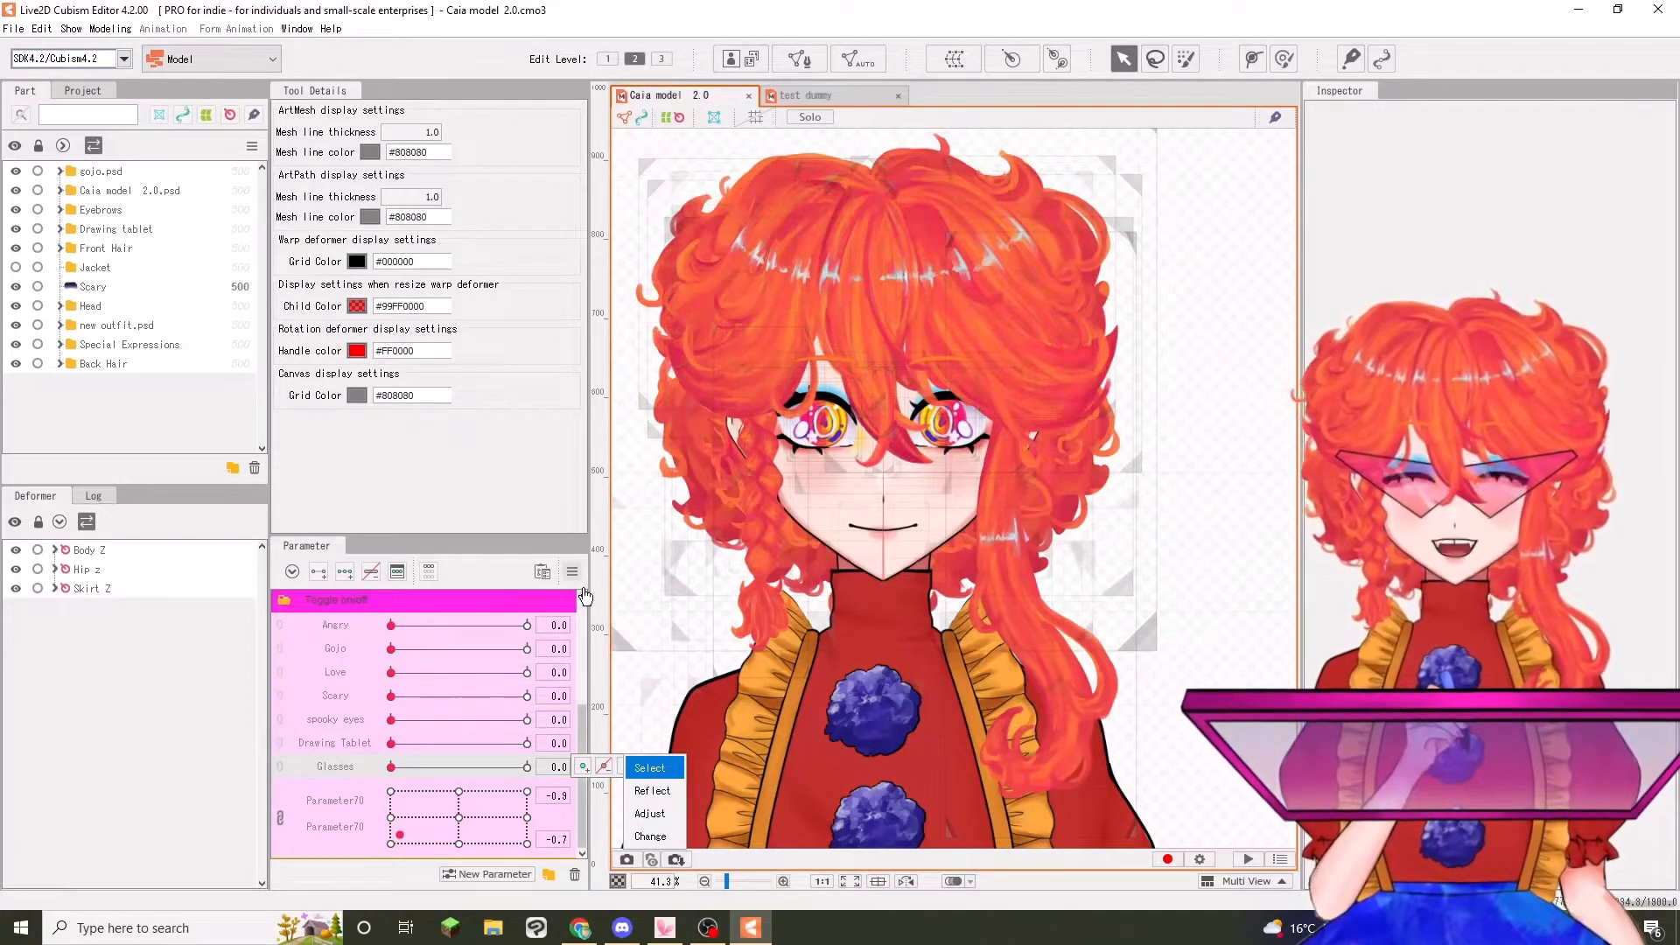
left_click(819, 98)
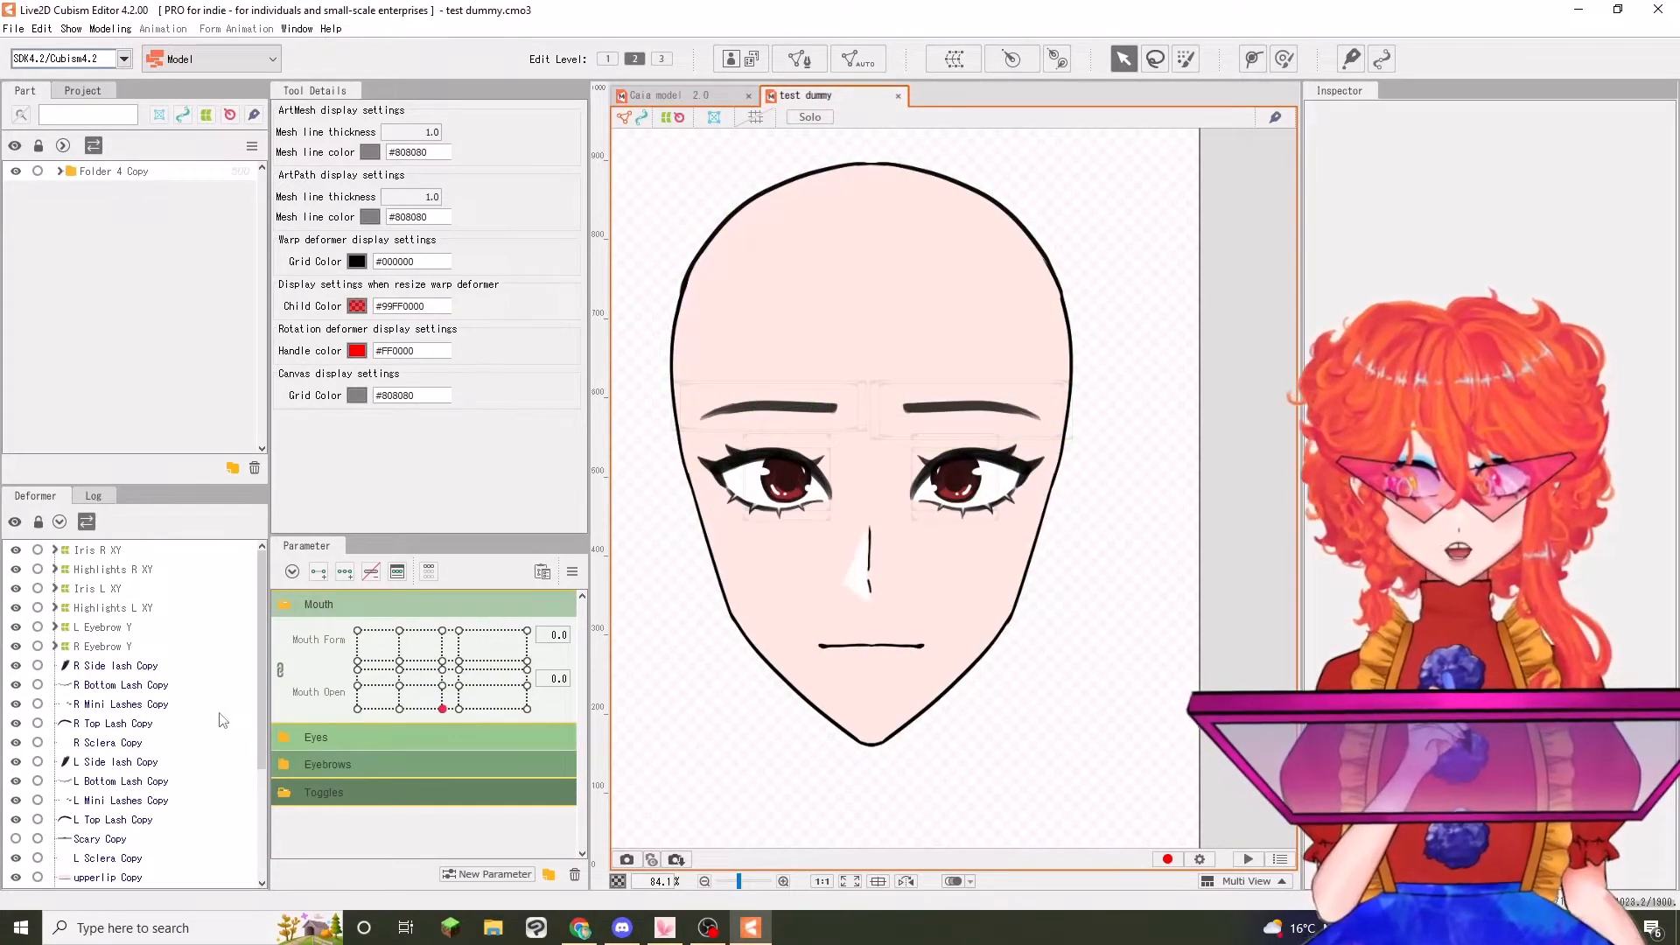
scroll(105, 744, "down", 3)
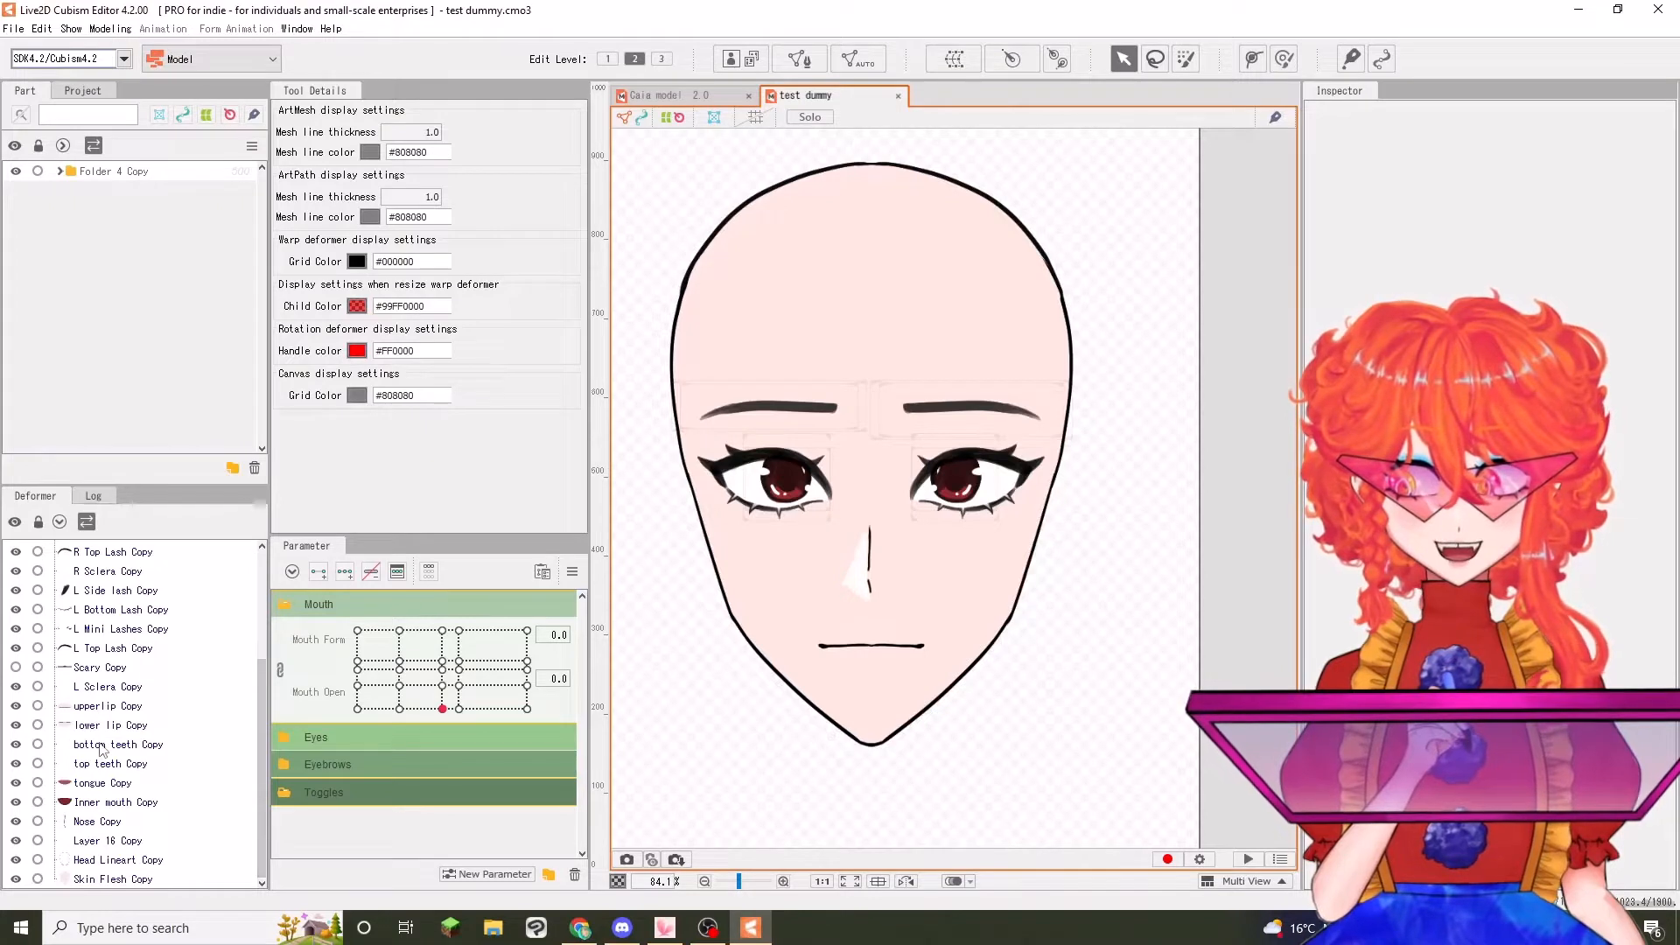
scroll(103, 750, "up", 3)
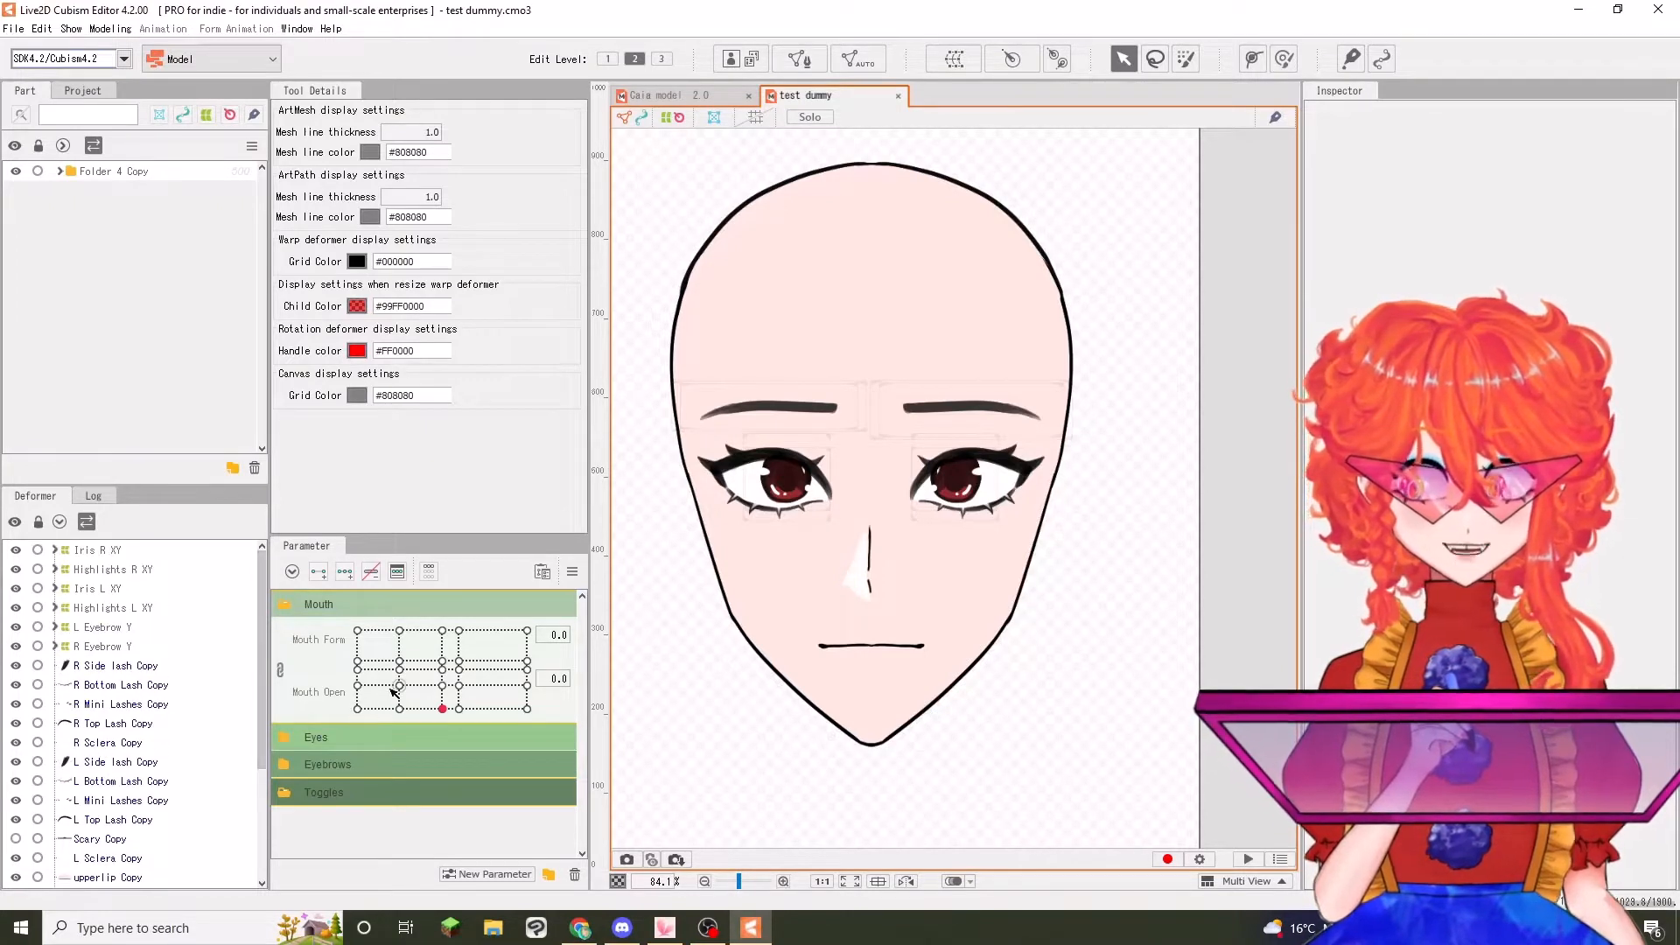
Try out the Mouth and Eyes parameters on the test dummy, and collapse both parameter groups
mouse_move(442, 708)
left_mouse_down()
mouse_move(431, 613)
mouse_move(525, 674)
mouse_move(442, 708)
left_mouse_up()
left_click(315, 738)
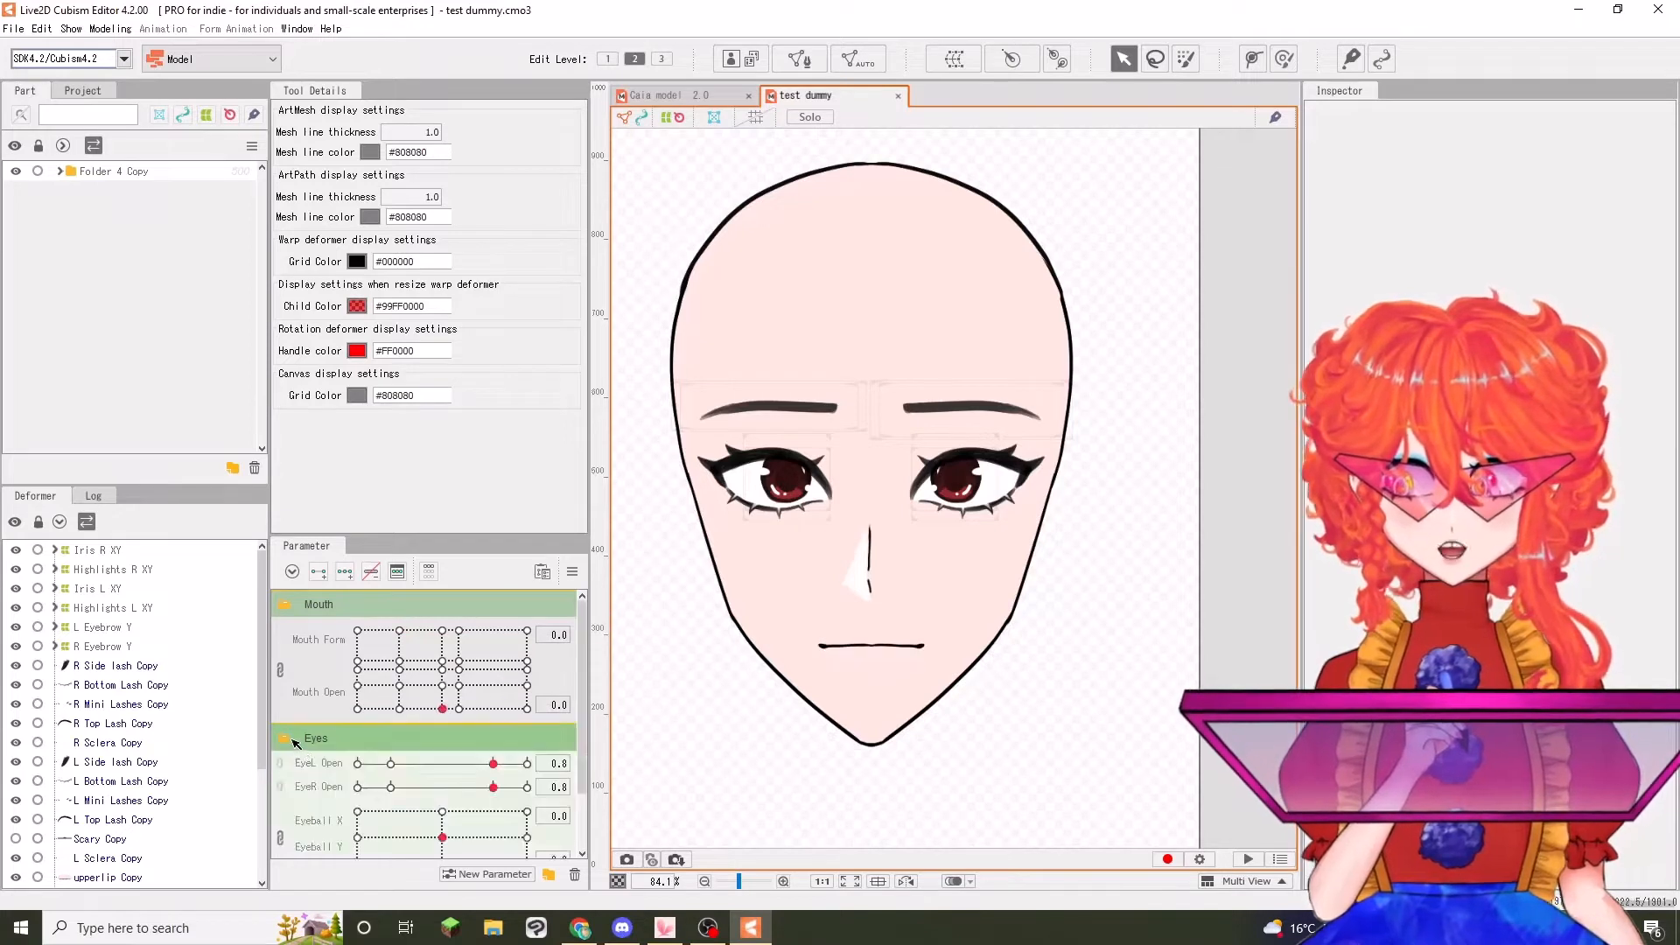
scroll(314, 758, "down", 1)
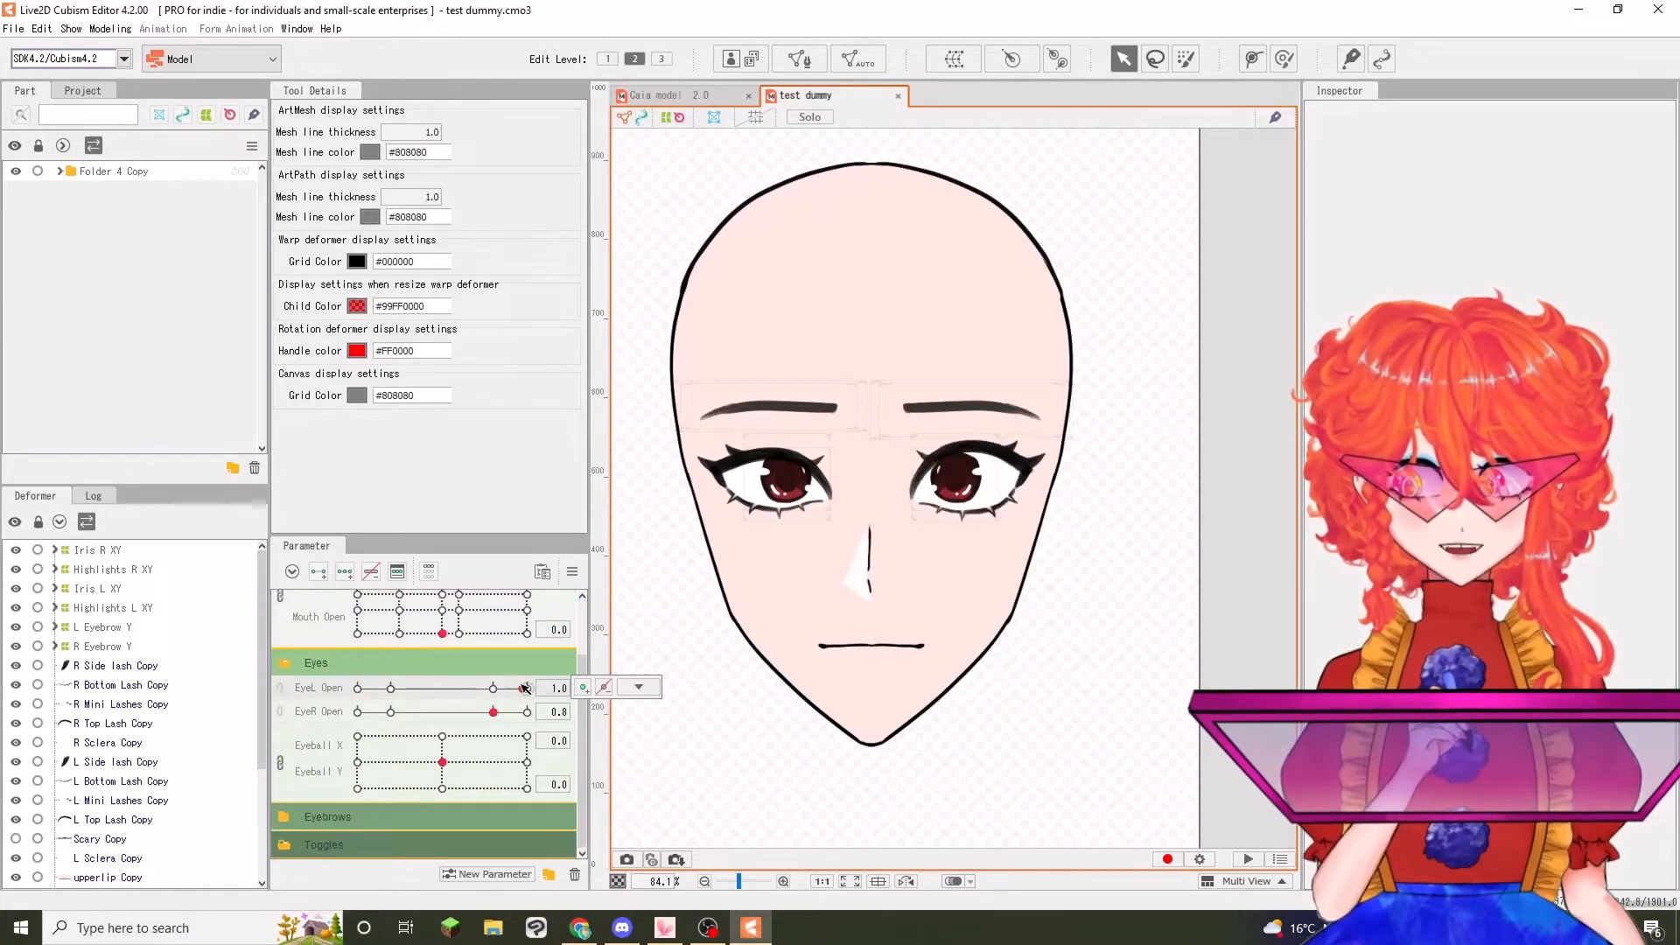
mouse_move(442, 762)
left_mouse_down()
mouse_move(449, 789)
mouse_move(398, 762)
mouse_move(421, 765)
left_mouse_up()
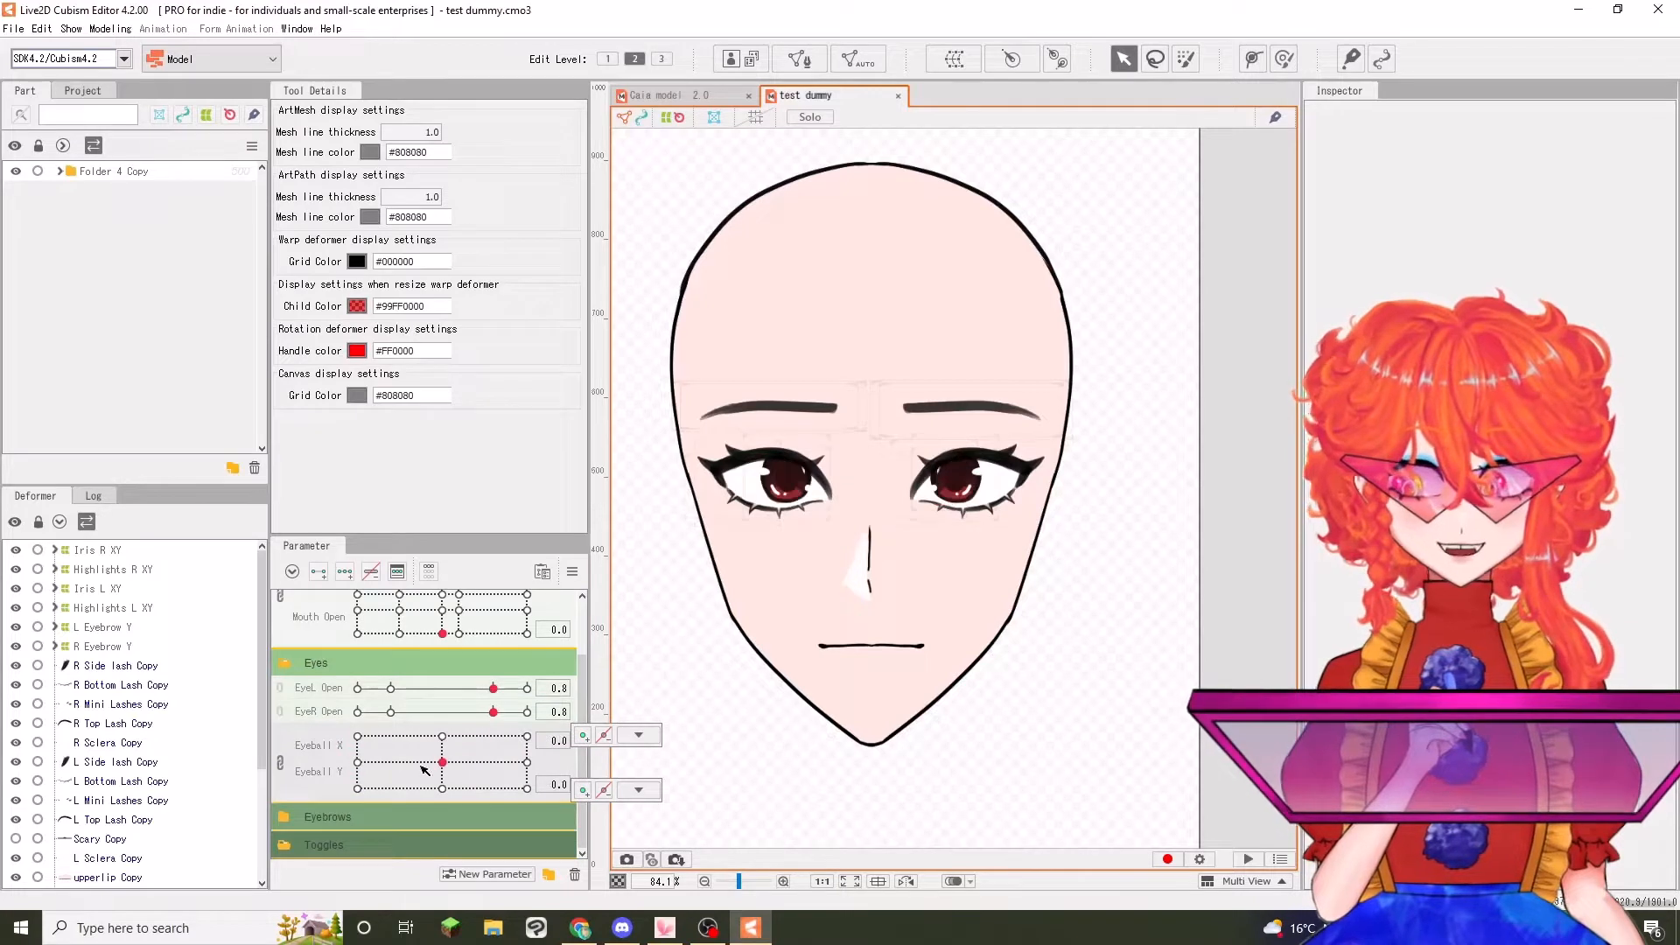
left_click(291, 662)
left_click(294, 602)
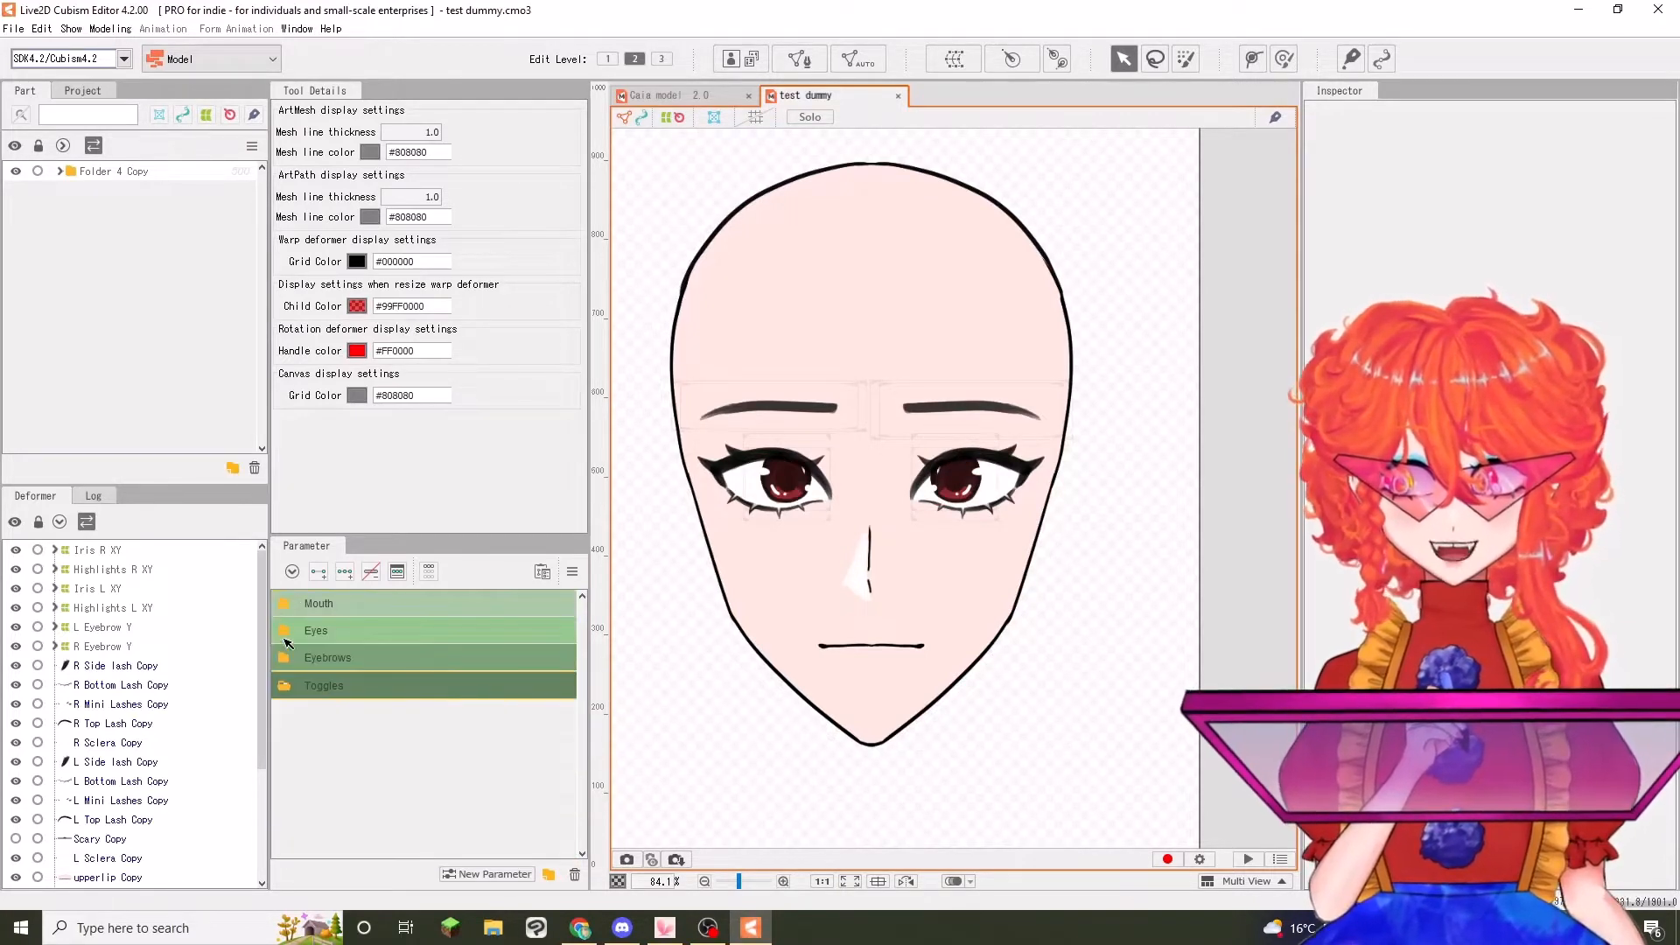
Try out the Eyebrows parameters, reset them to 0.0 and collapse the group
left_click(286, 659)
left_click_drag(437, 686, 273, 688)
left_click(440, 684)
mouse_move(445, 801)
left_mouse_down()
mouse_move(359, 799)
mouse_move(491, 802)
mouse_move(277, 781)
mouse_move(449, 782)
left_mouse_up()
left_click(443, 779)
left_click(442, 802)
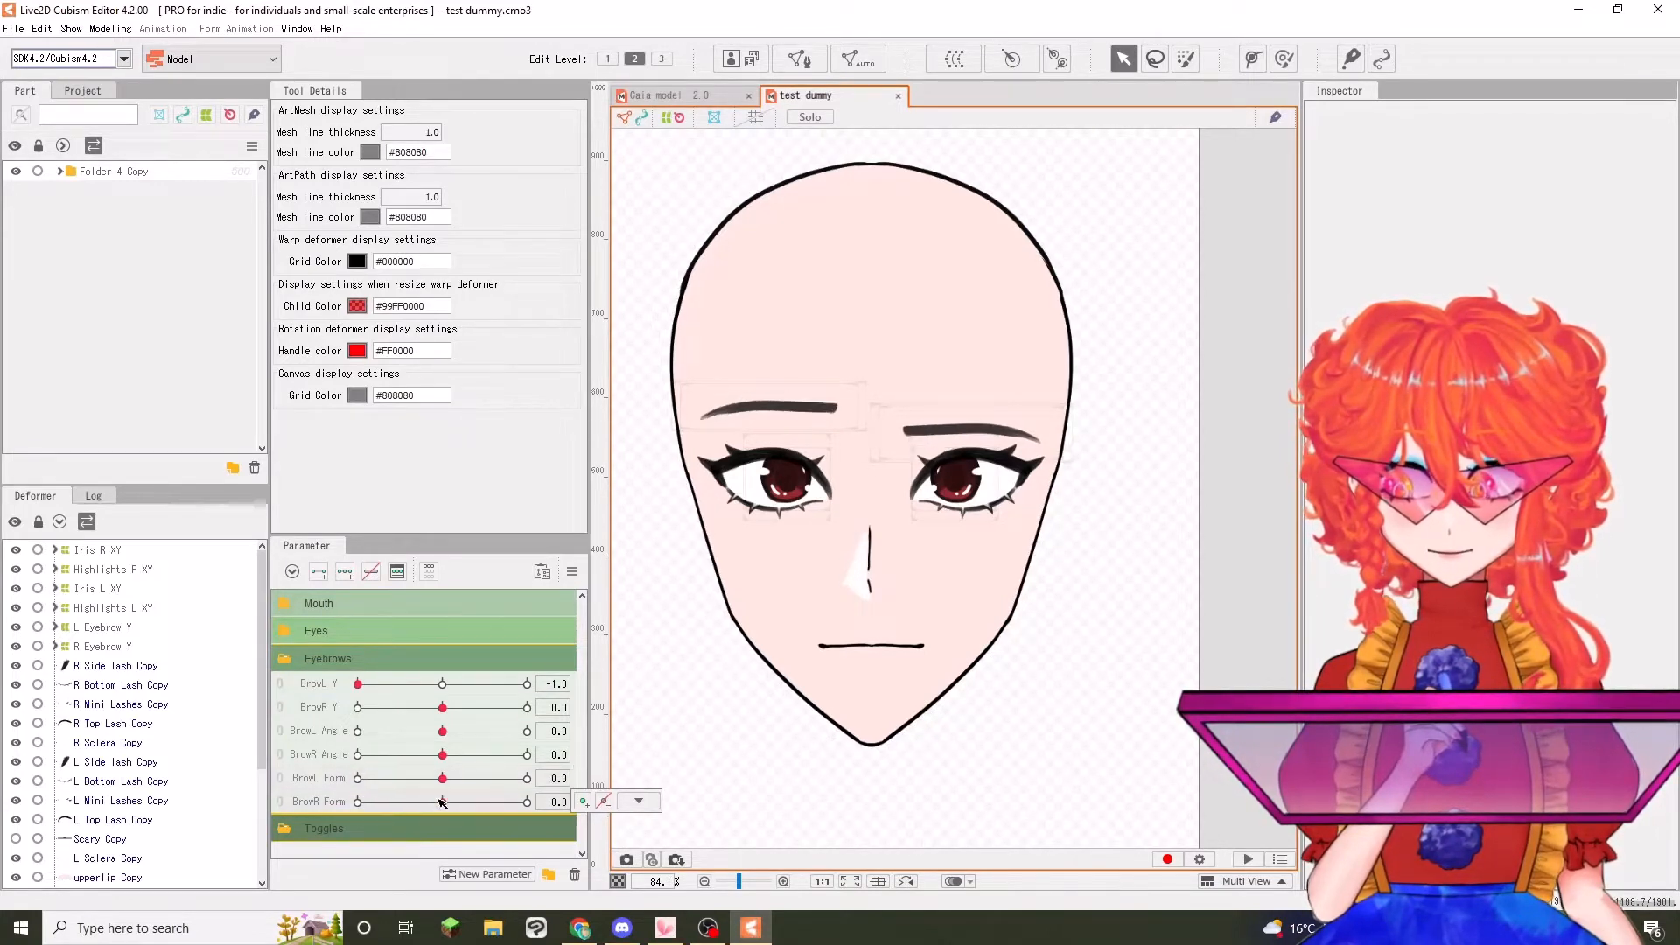
left_click(444, 686)
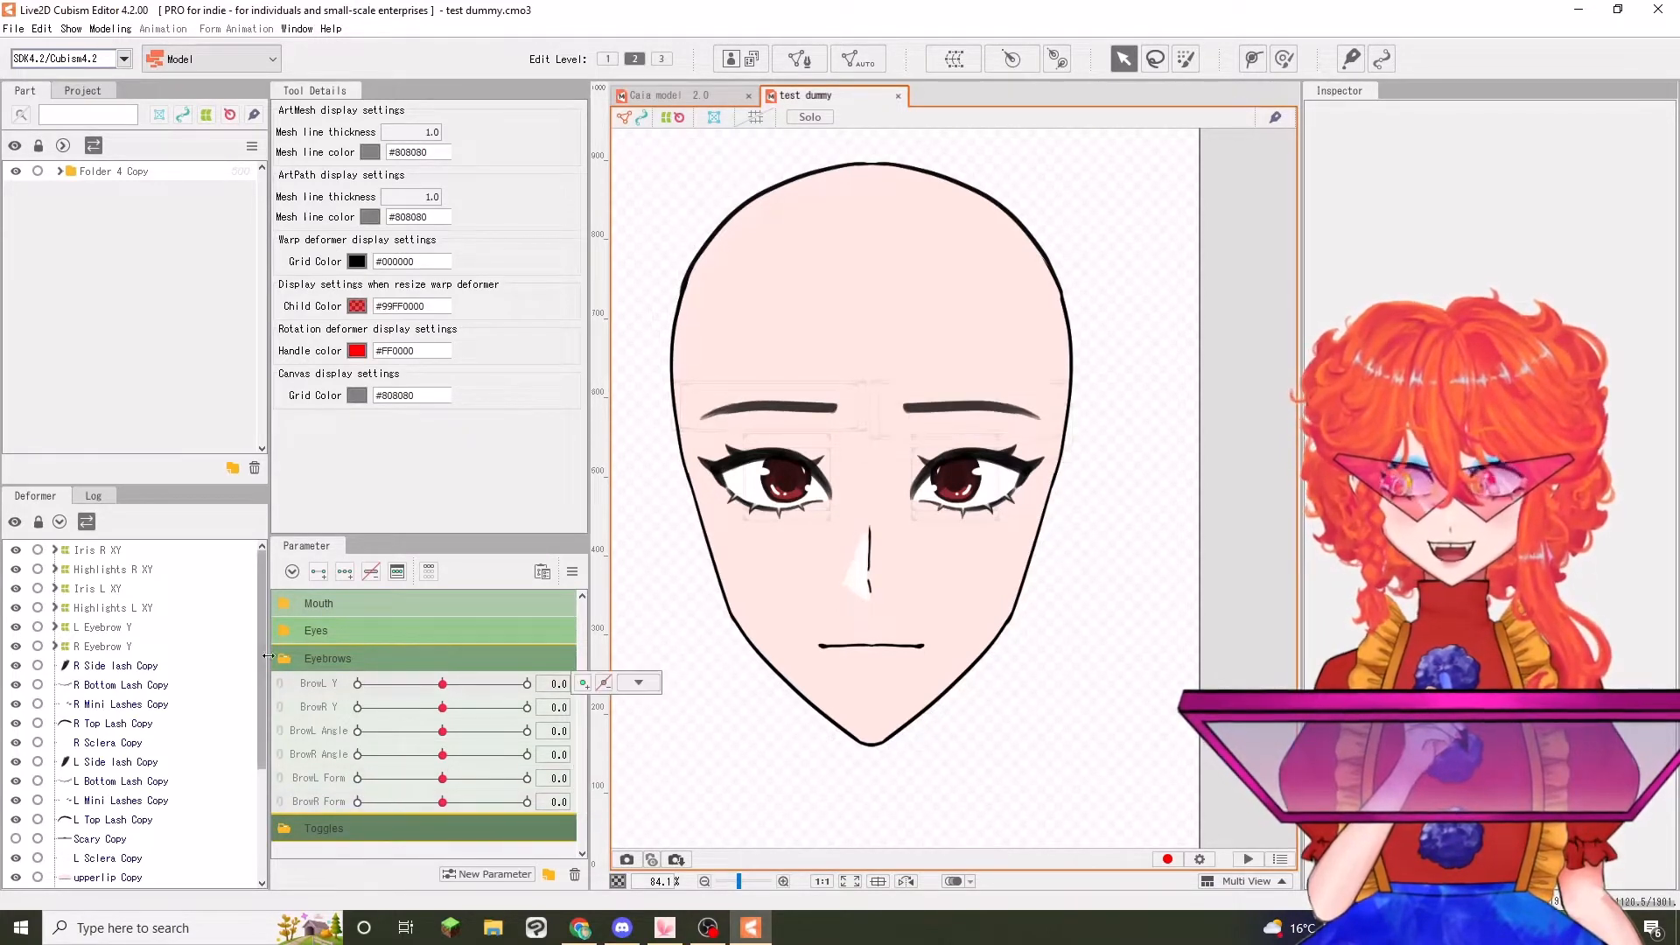
left_click(295, 659)
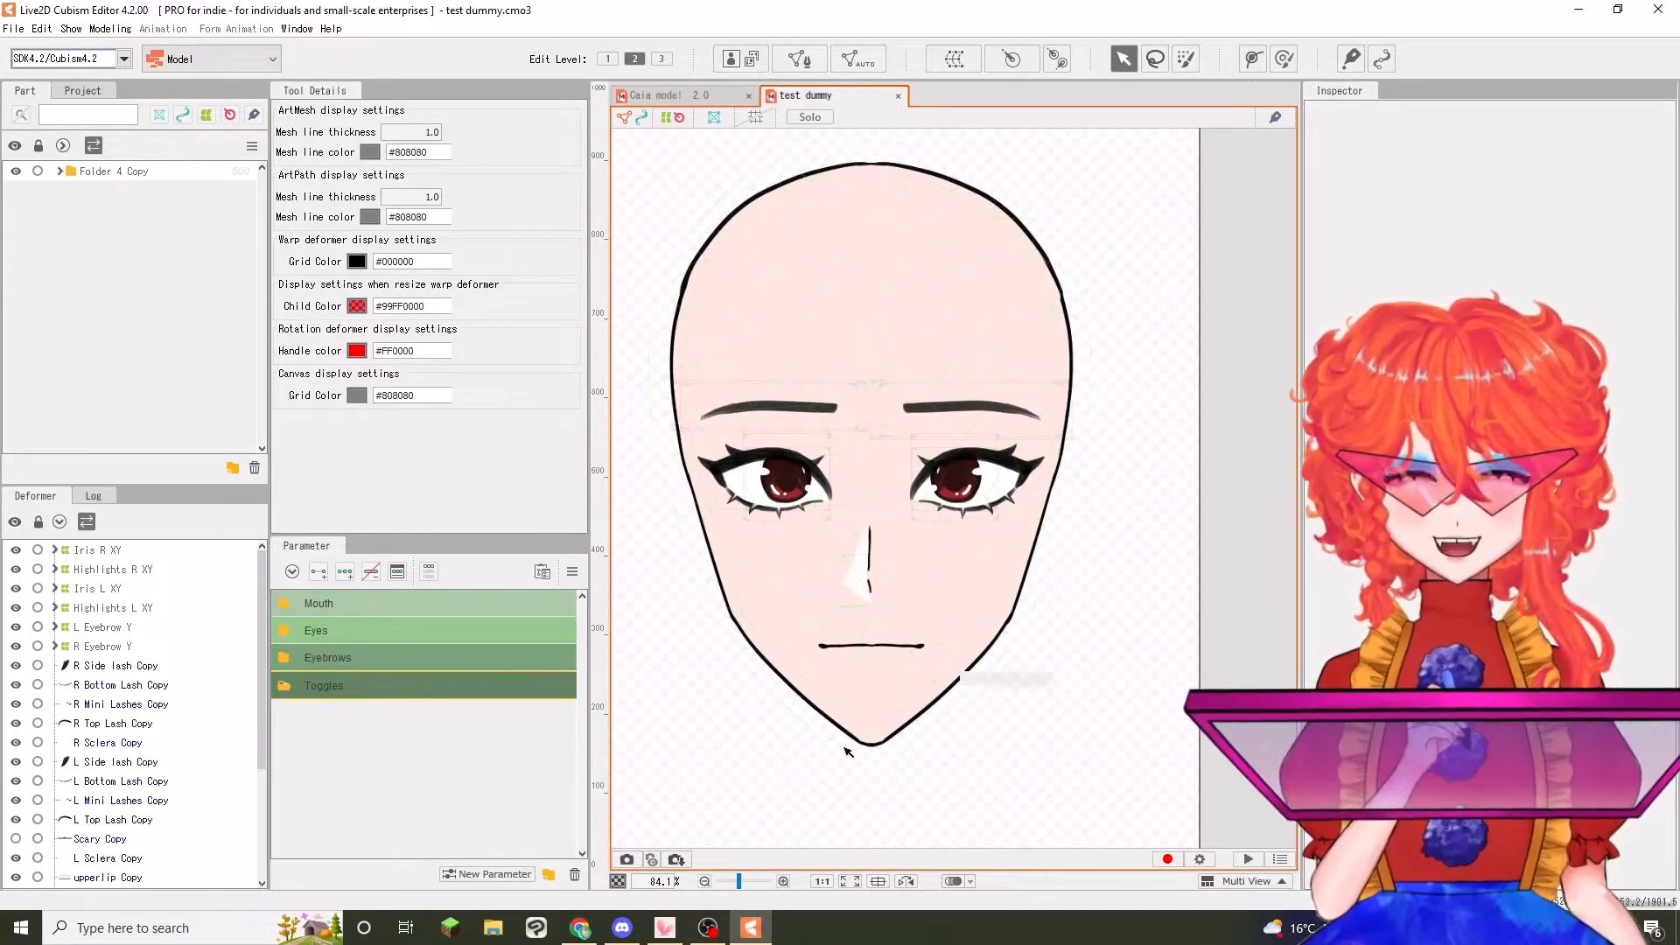
Hide the Skin Flesh Copy and Head Lineart Copy meshes briefly to inspect the separate face layers, and show both again
scroll(131, 744, "down", 3)
left_click(16, 879)
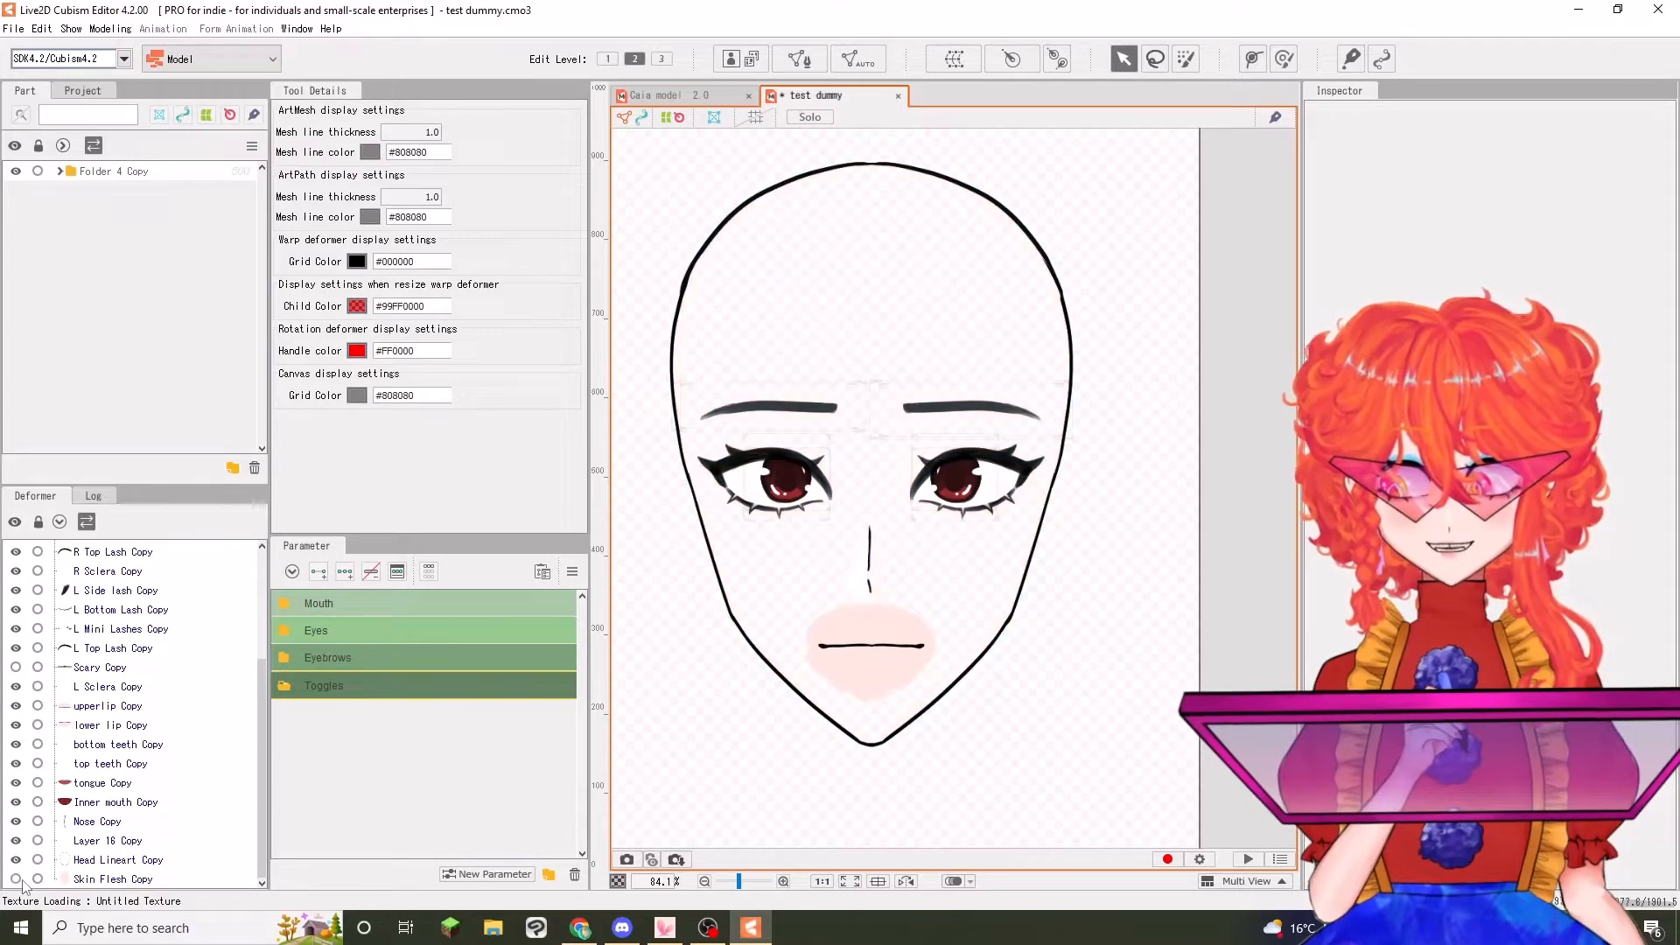
left_click(16, 860)
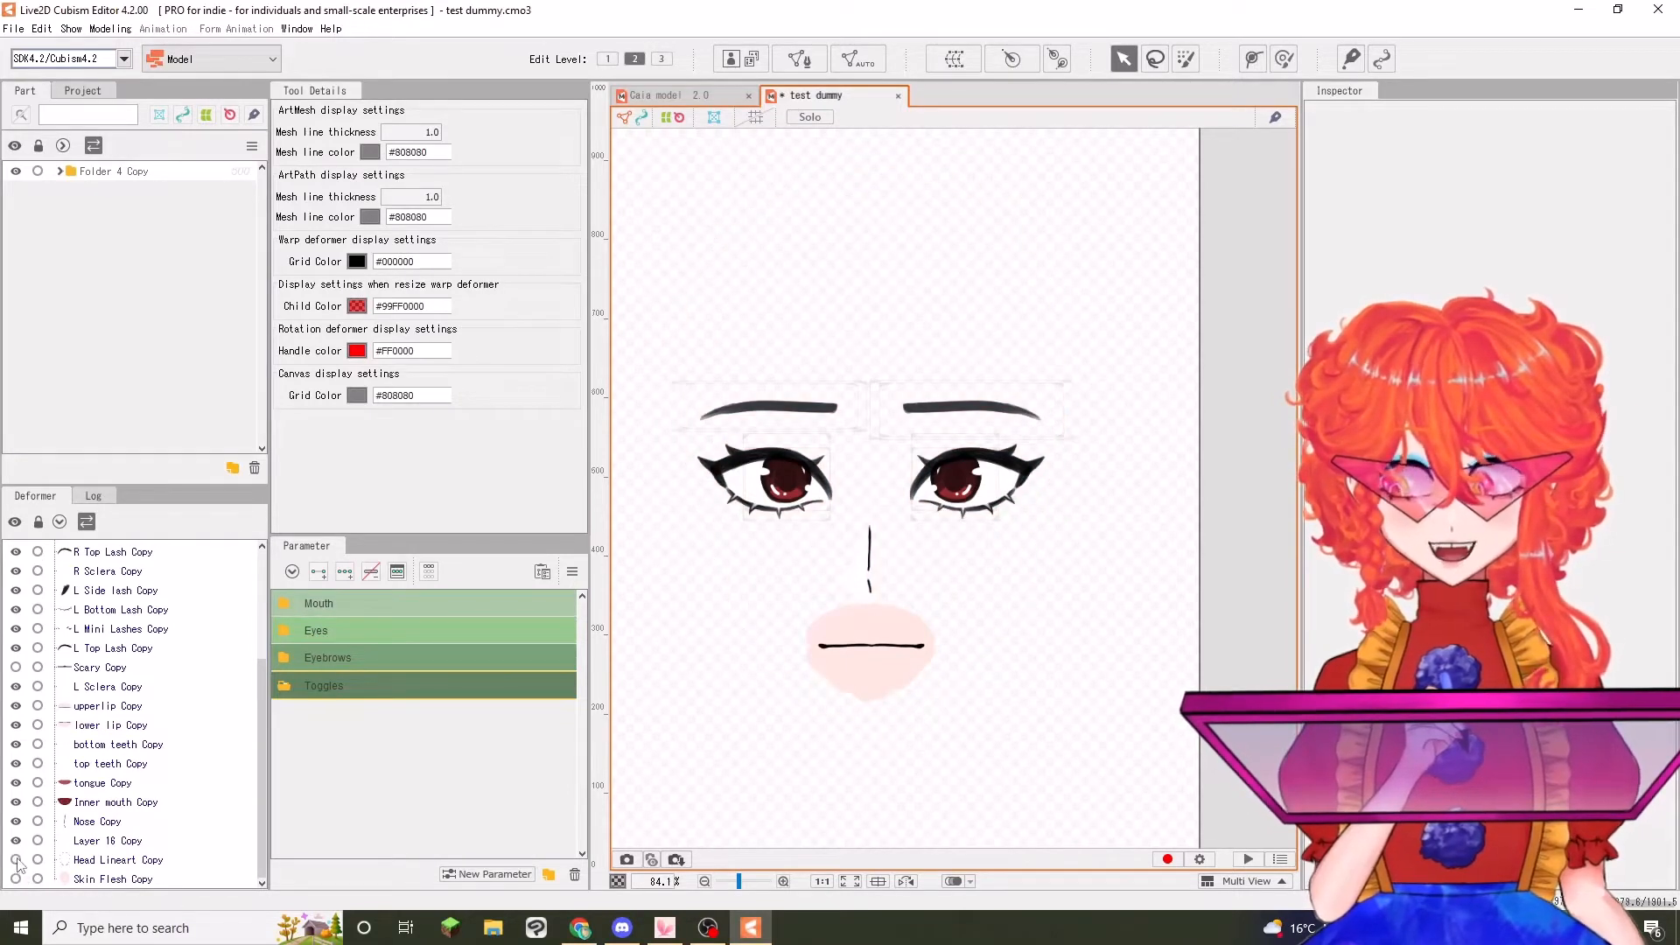
left_click(15, 860)
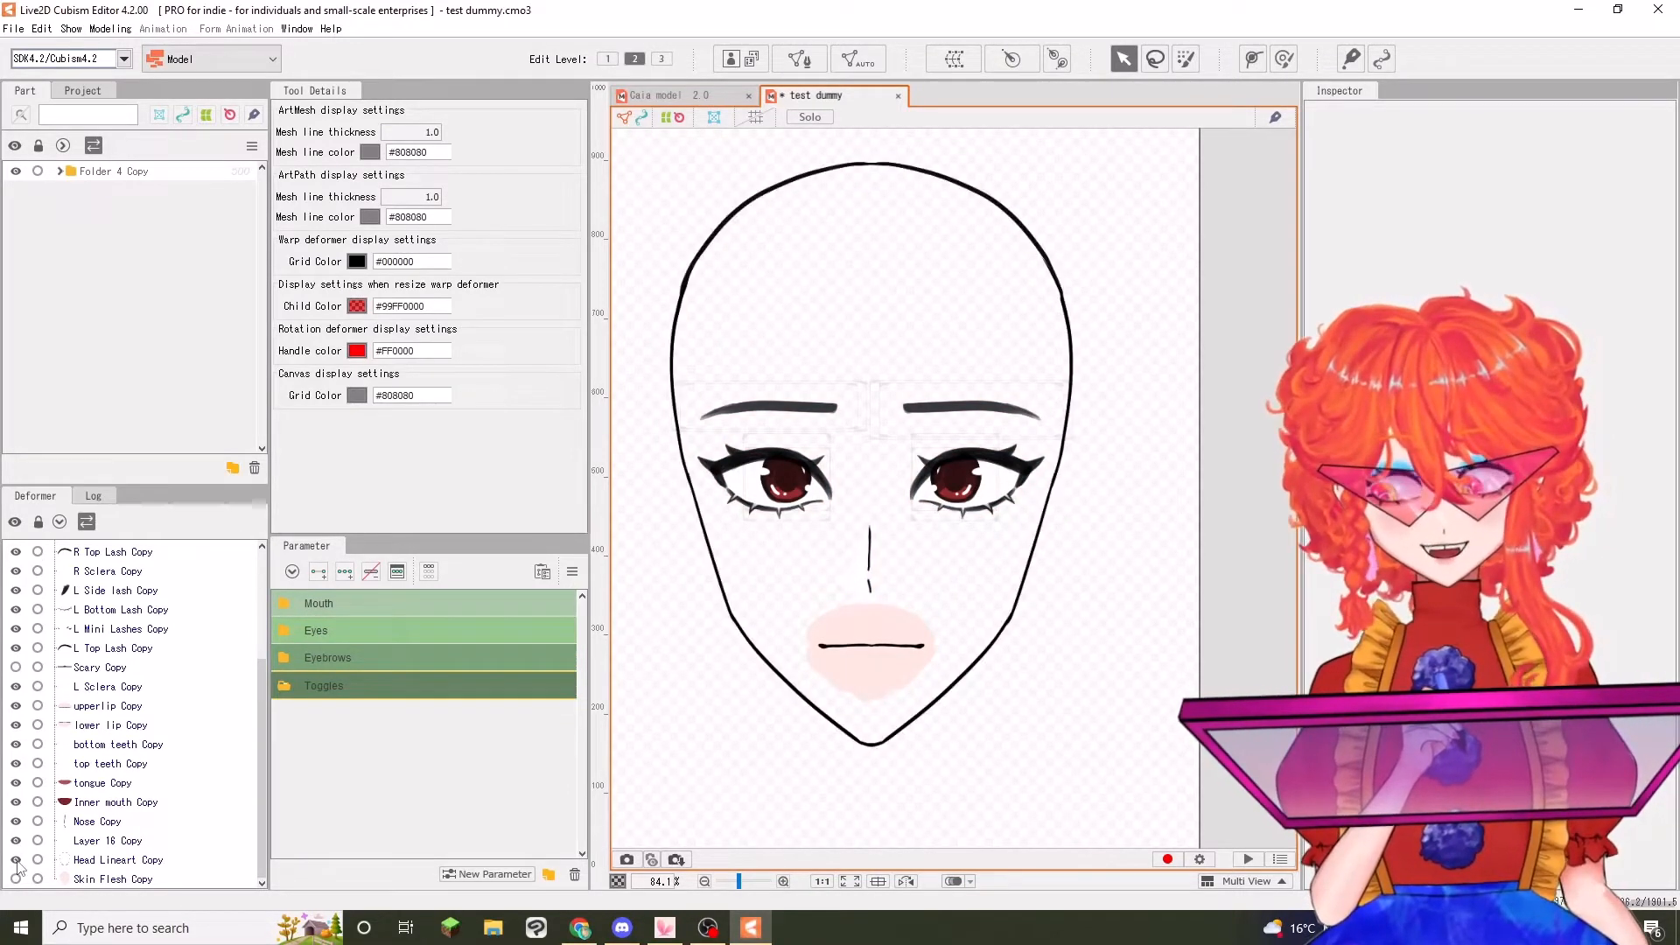
left_click(15, 879)
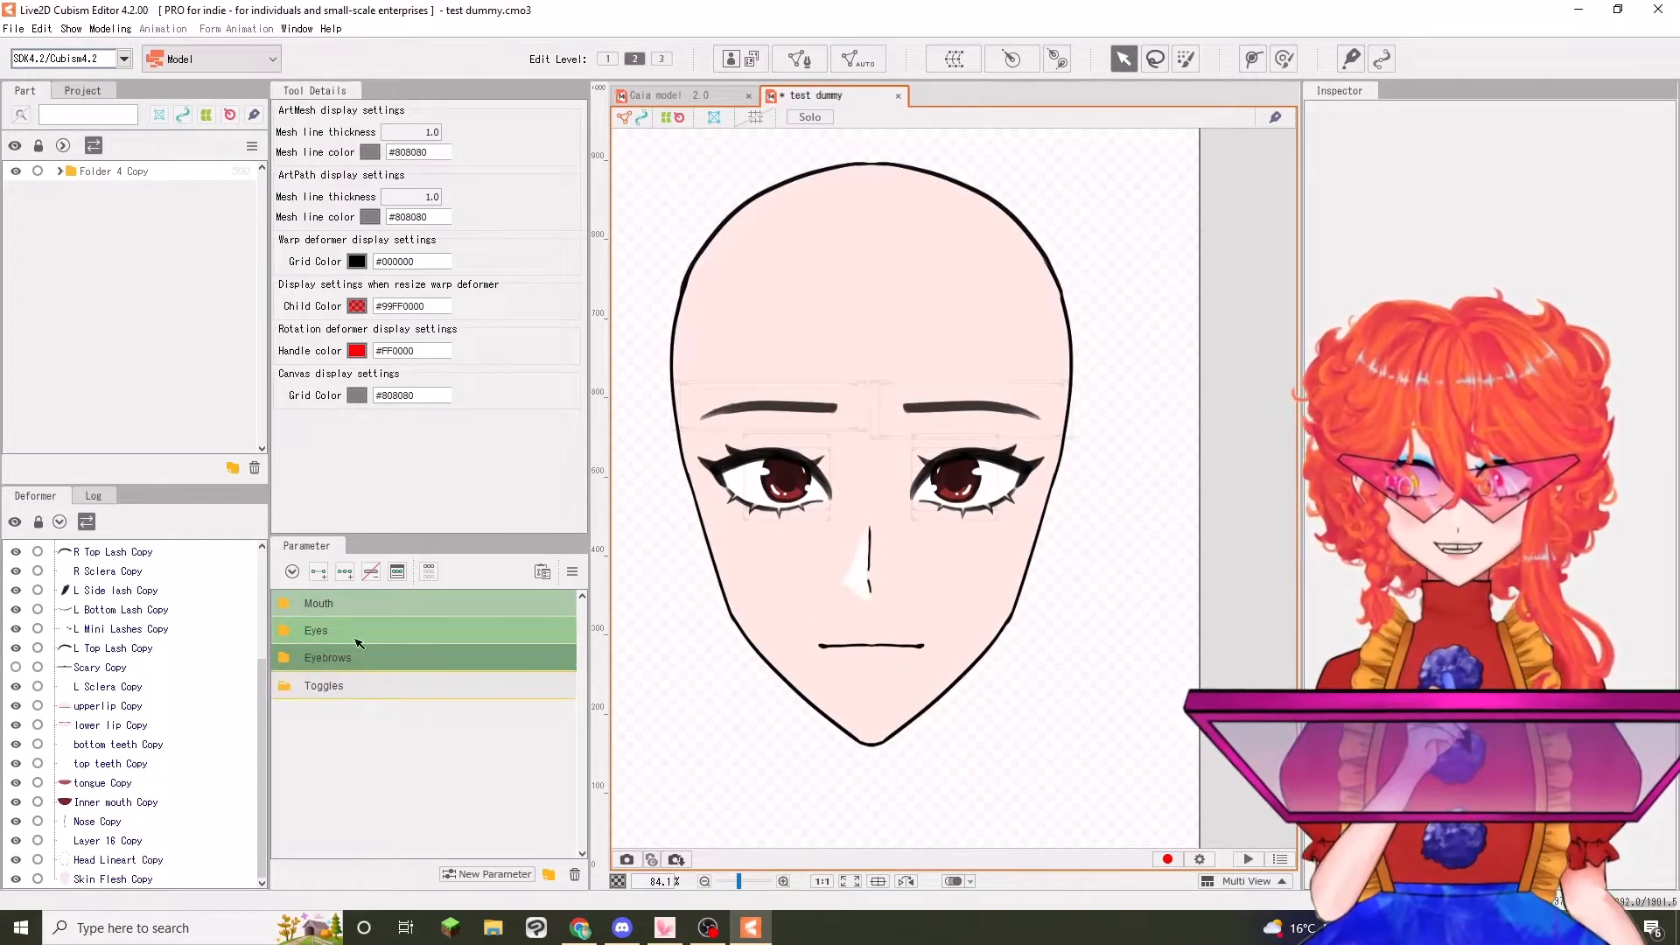
Start a new parameter in the Toggles group with Angry as both its name and ID
left_click(472, 875)
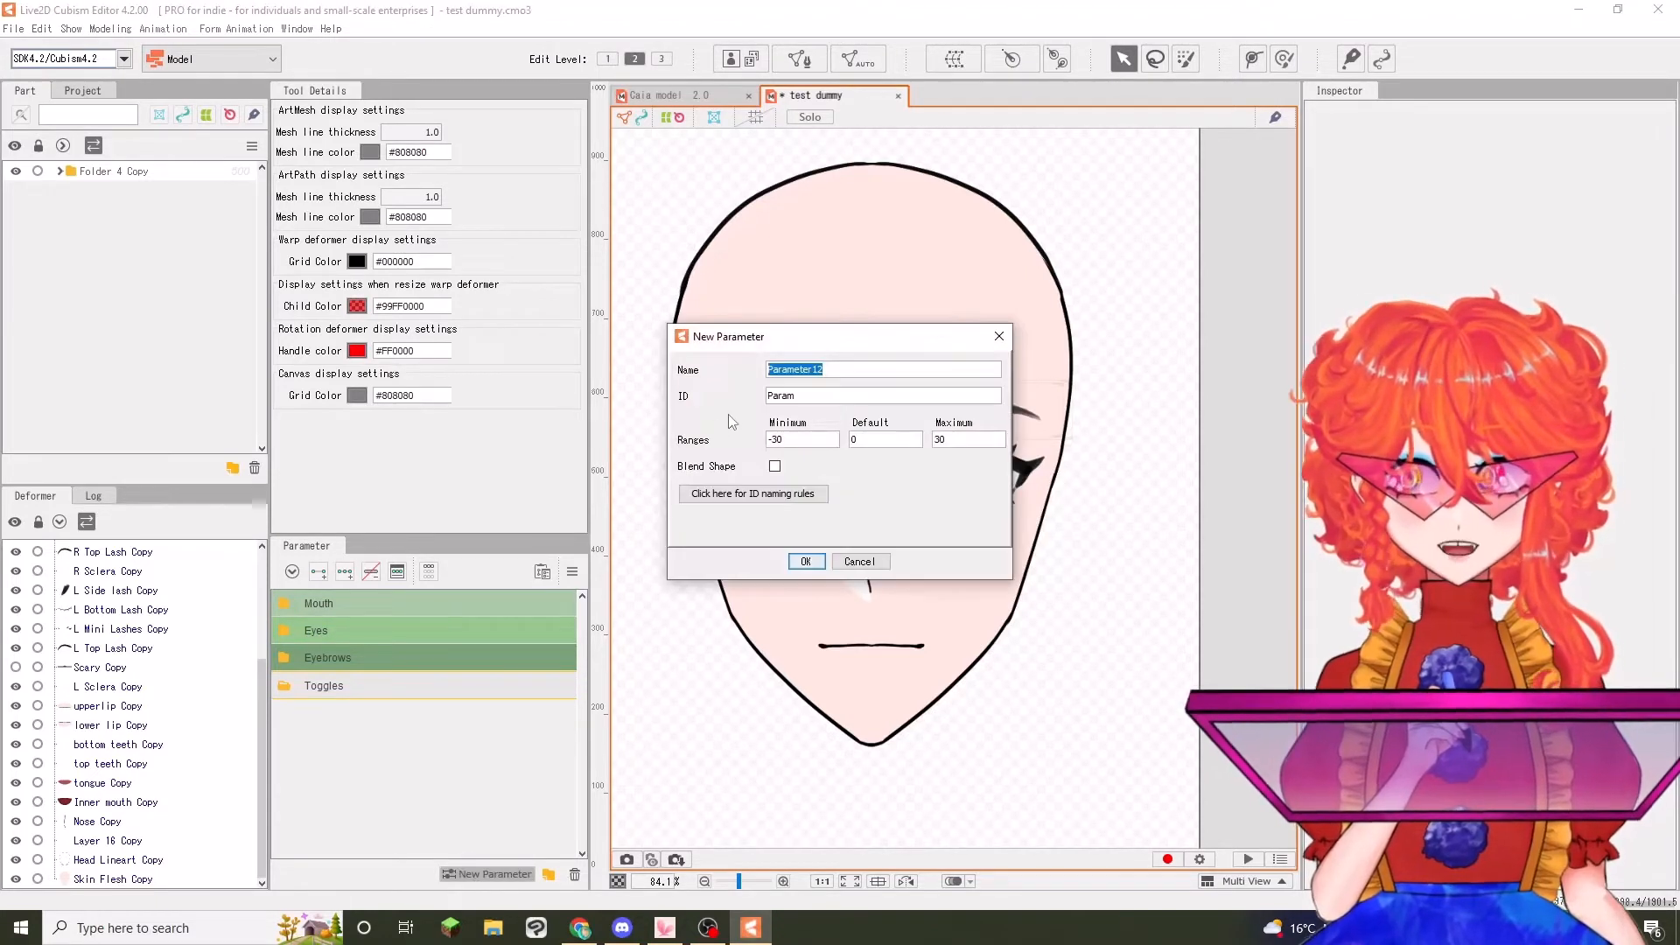
type("A")
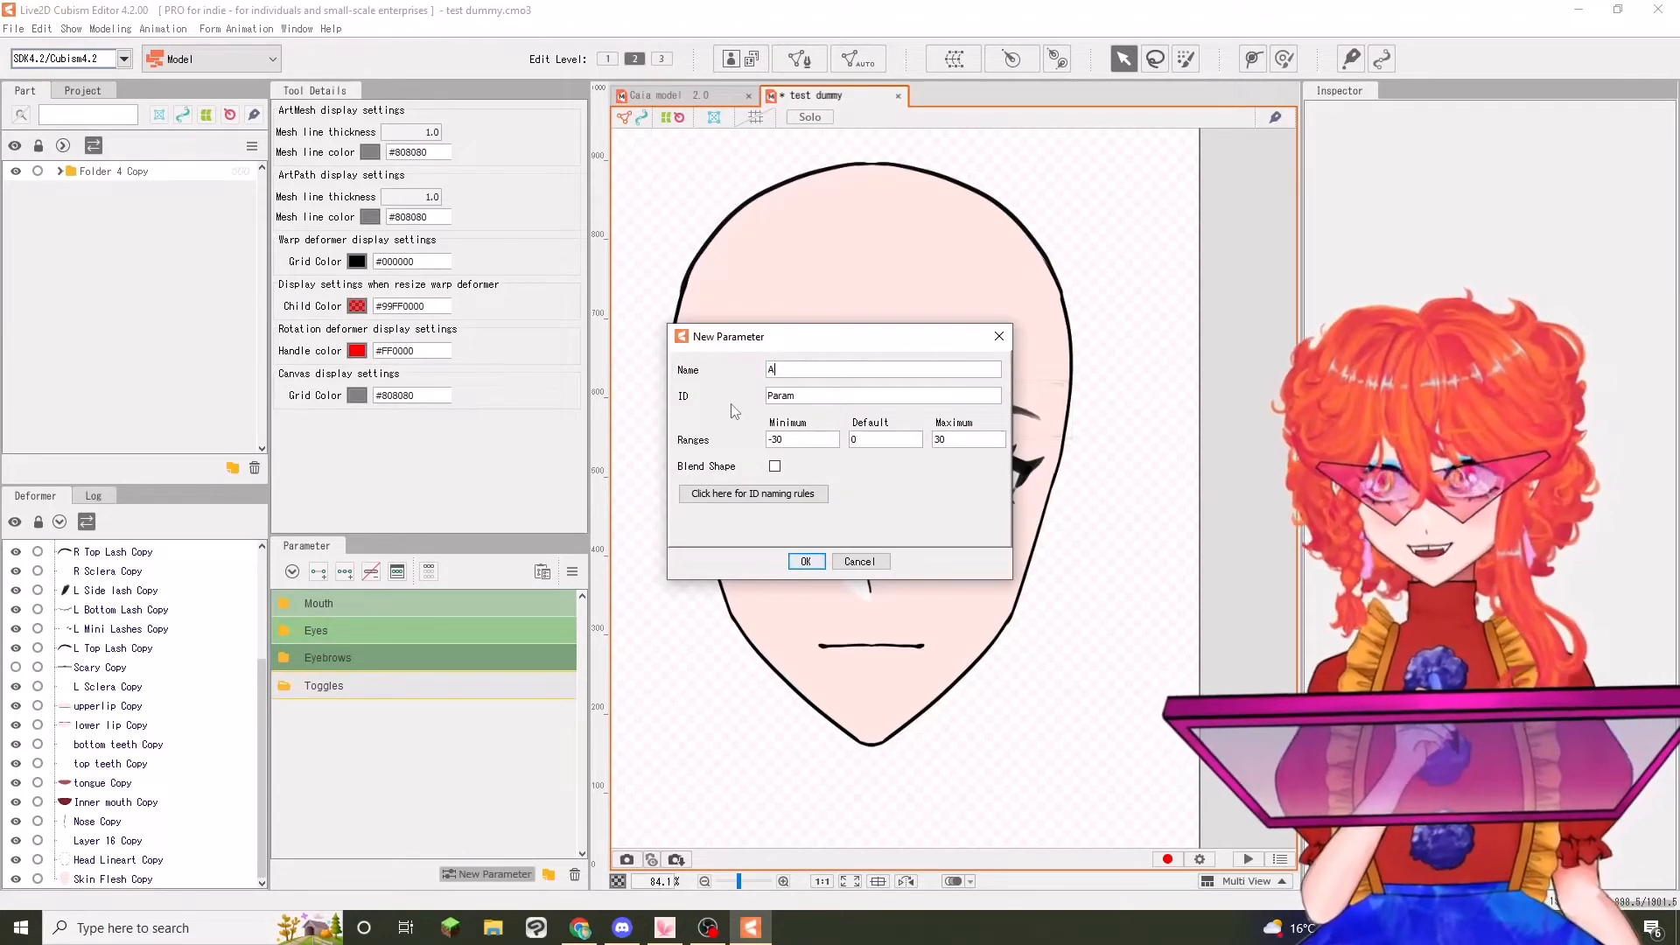
type("ngry")
key("Tab")
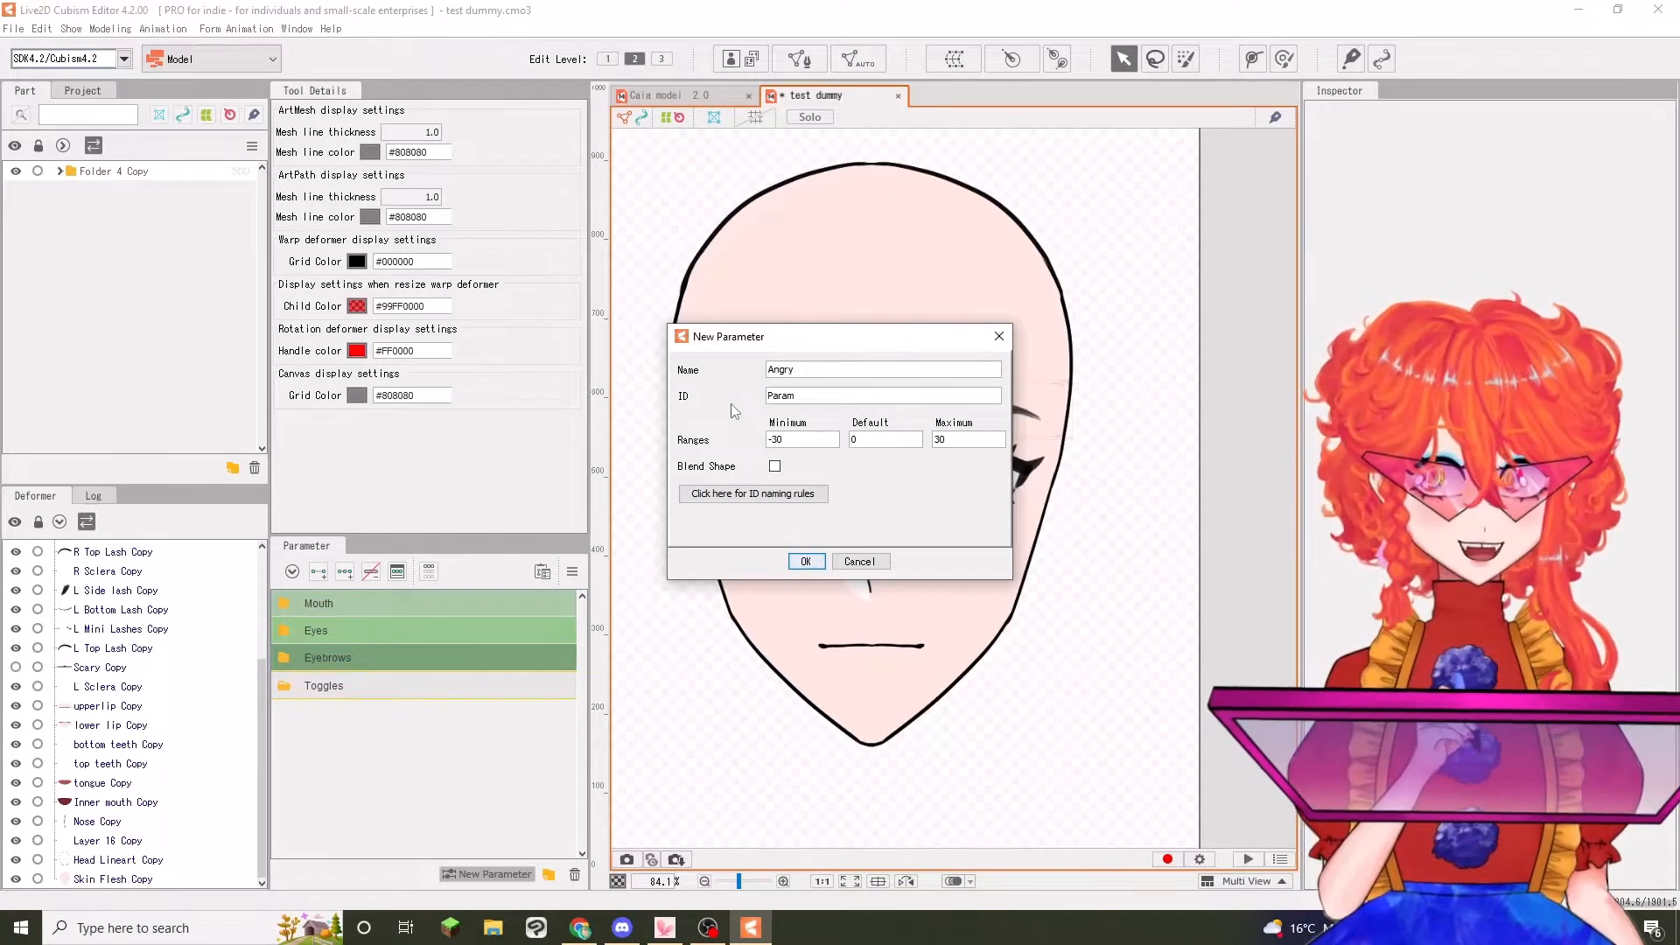
type("Para")
key("BackSpace")
key("BackSpace")
key("BackSpace")
key("BackSpace")
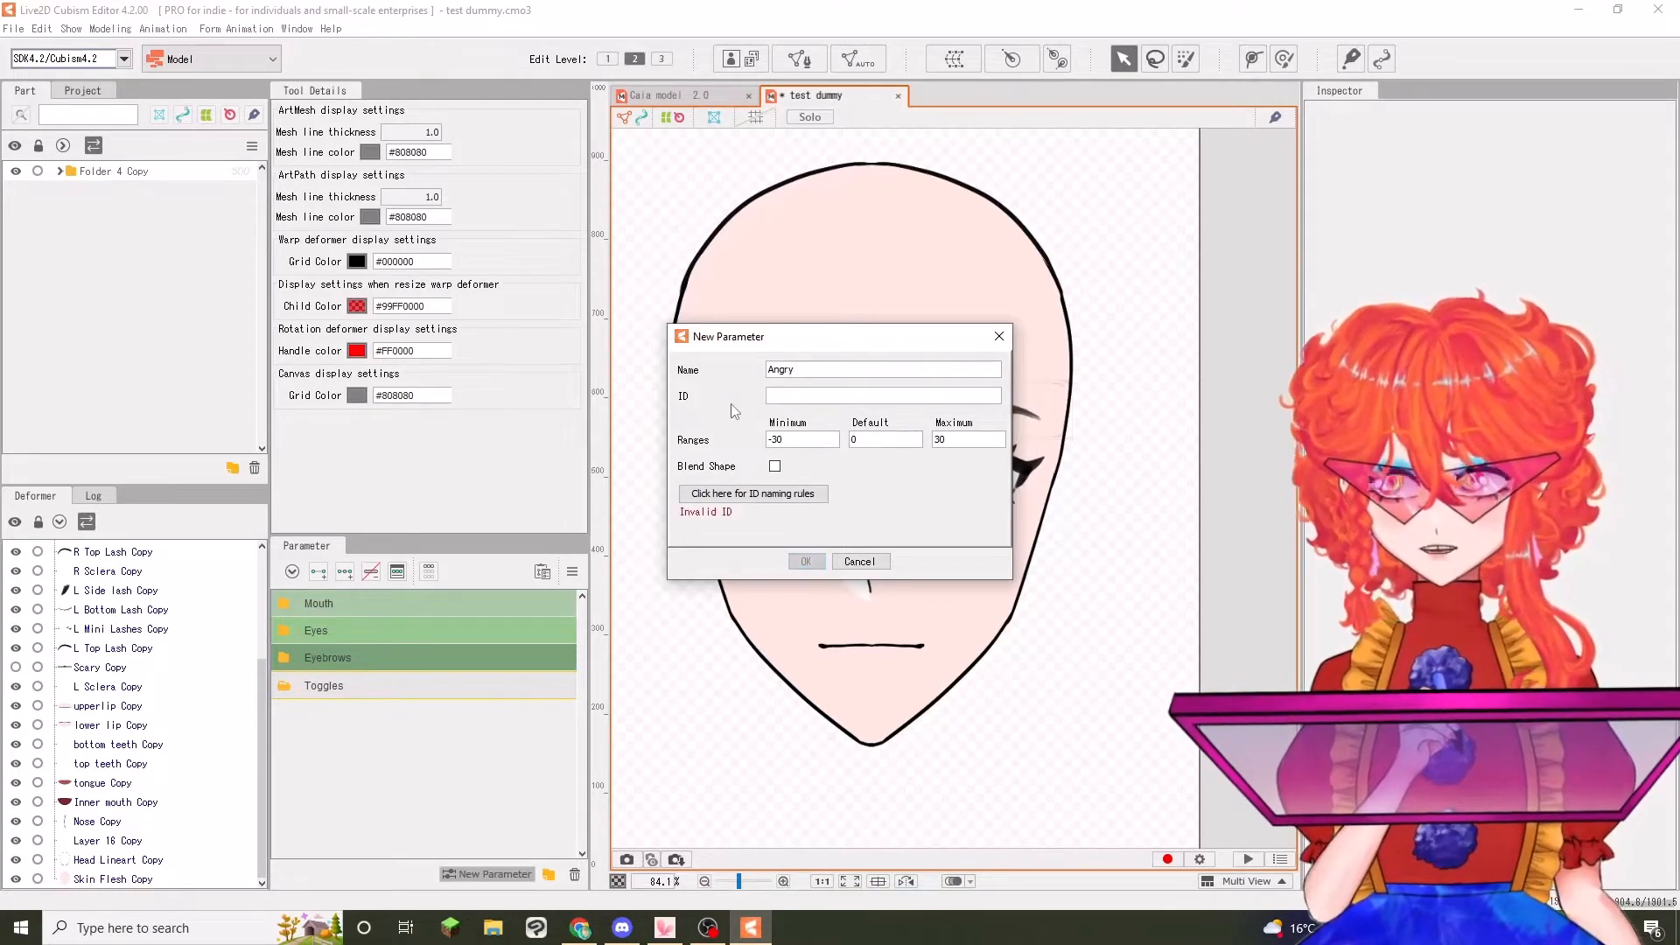
type("Angry")
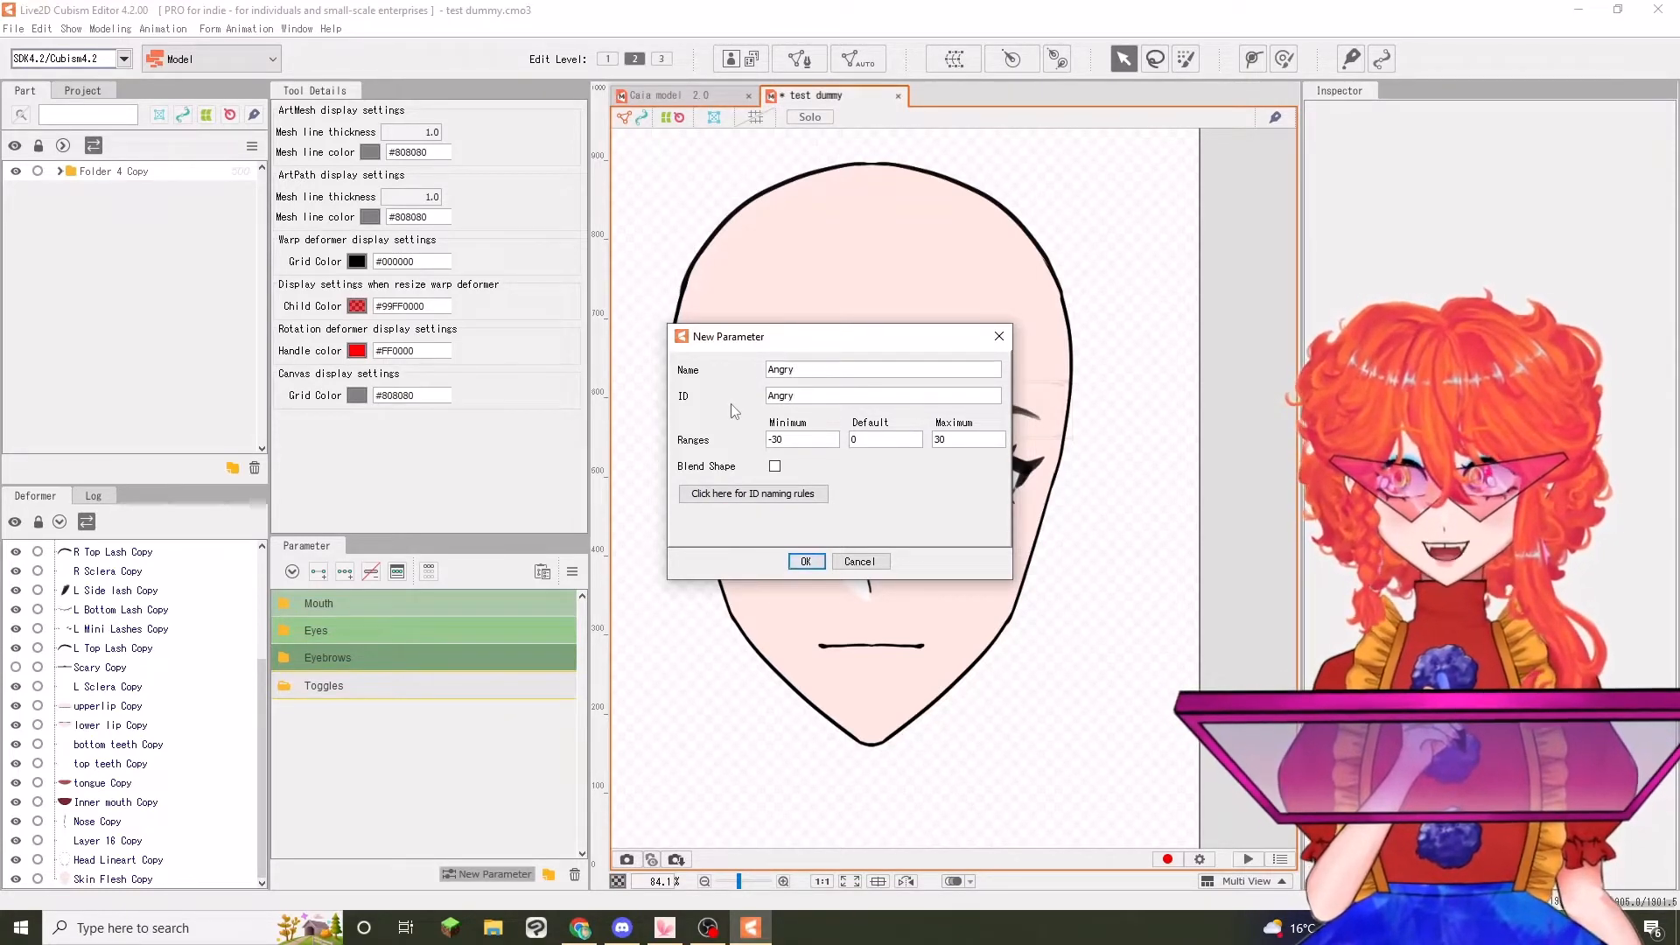
Set the new parameter's range to minimum 0 and maximum 1, and create it
double_click(775, 439)
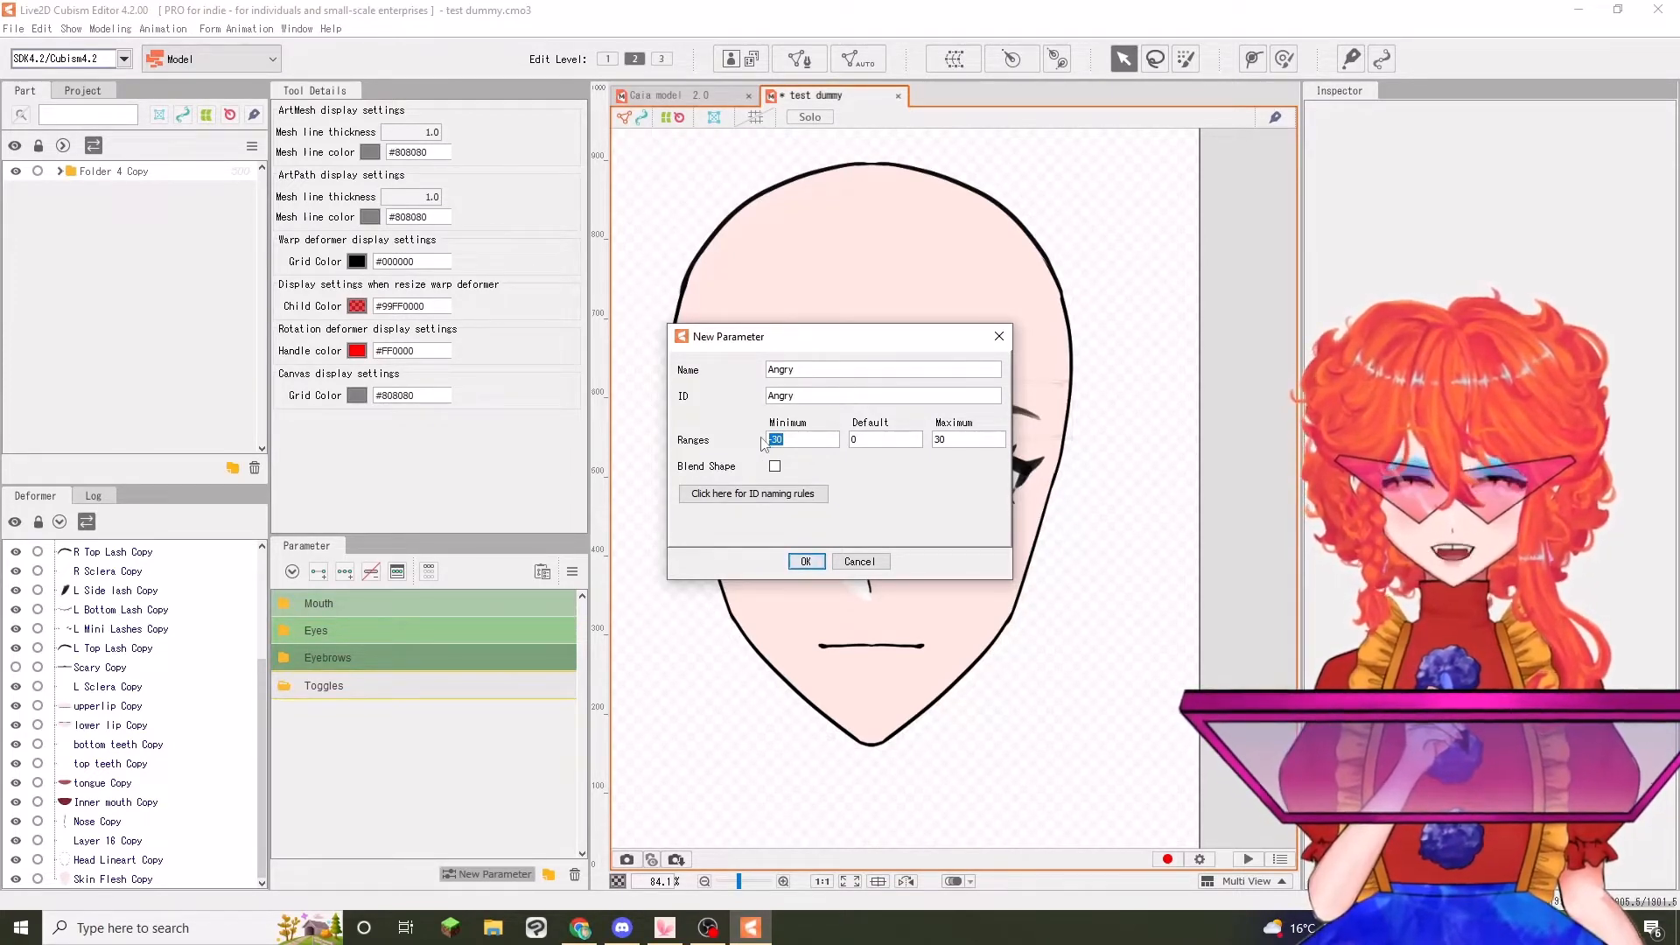
type("0")
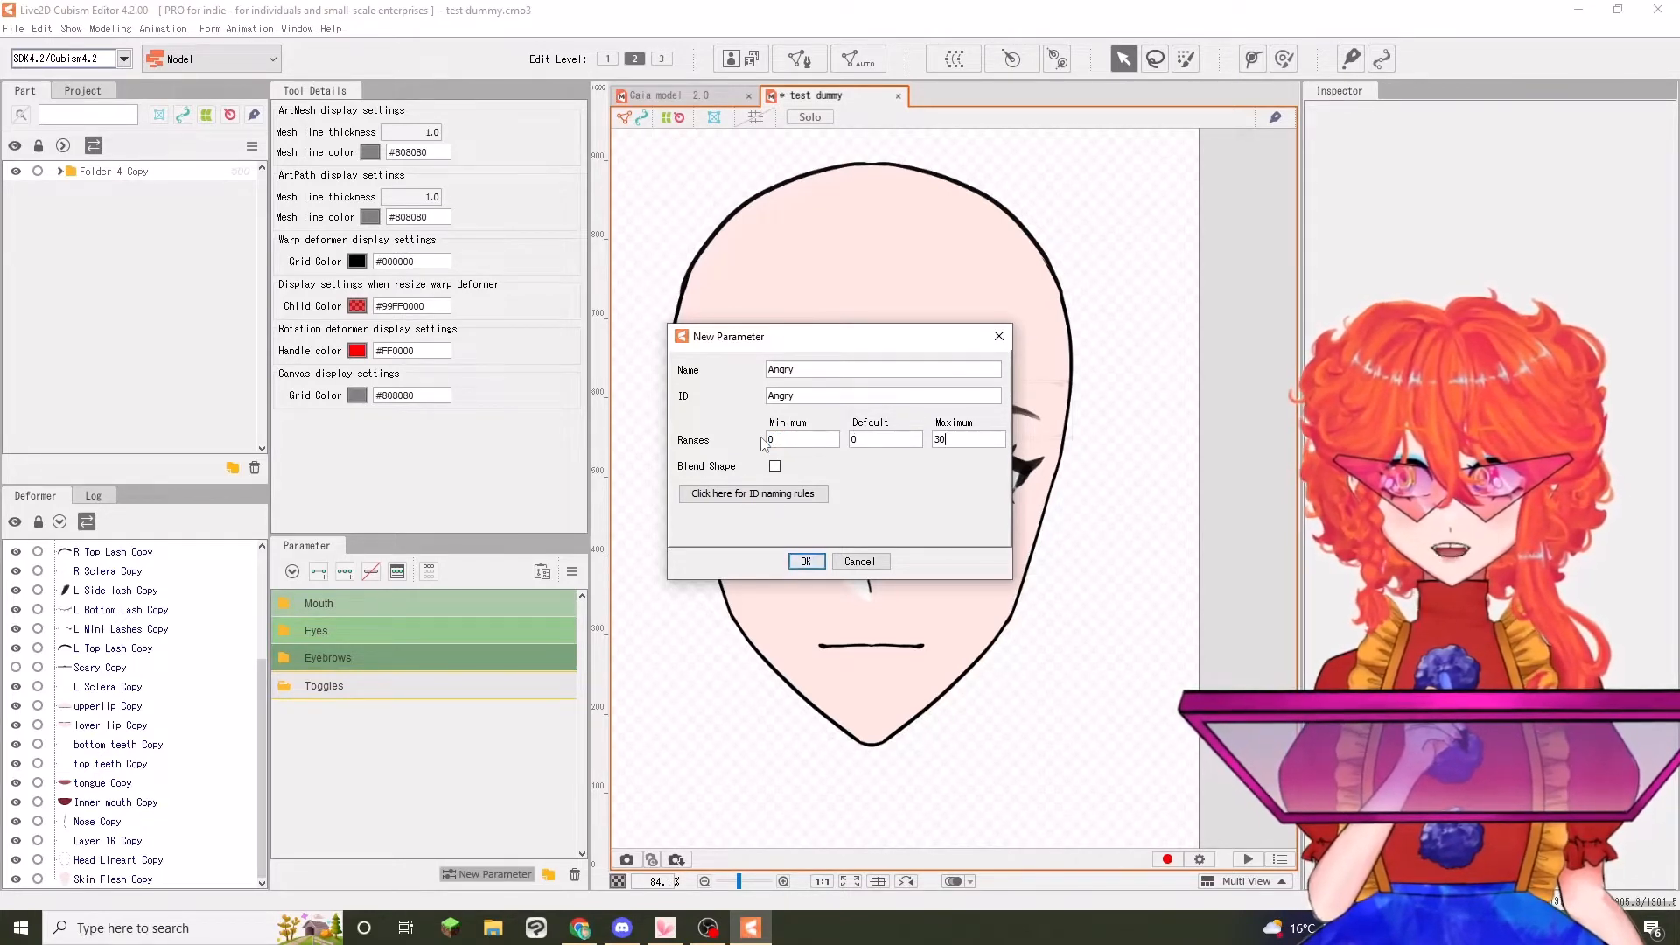
key("BackSpace")
type("1")
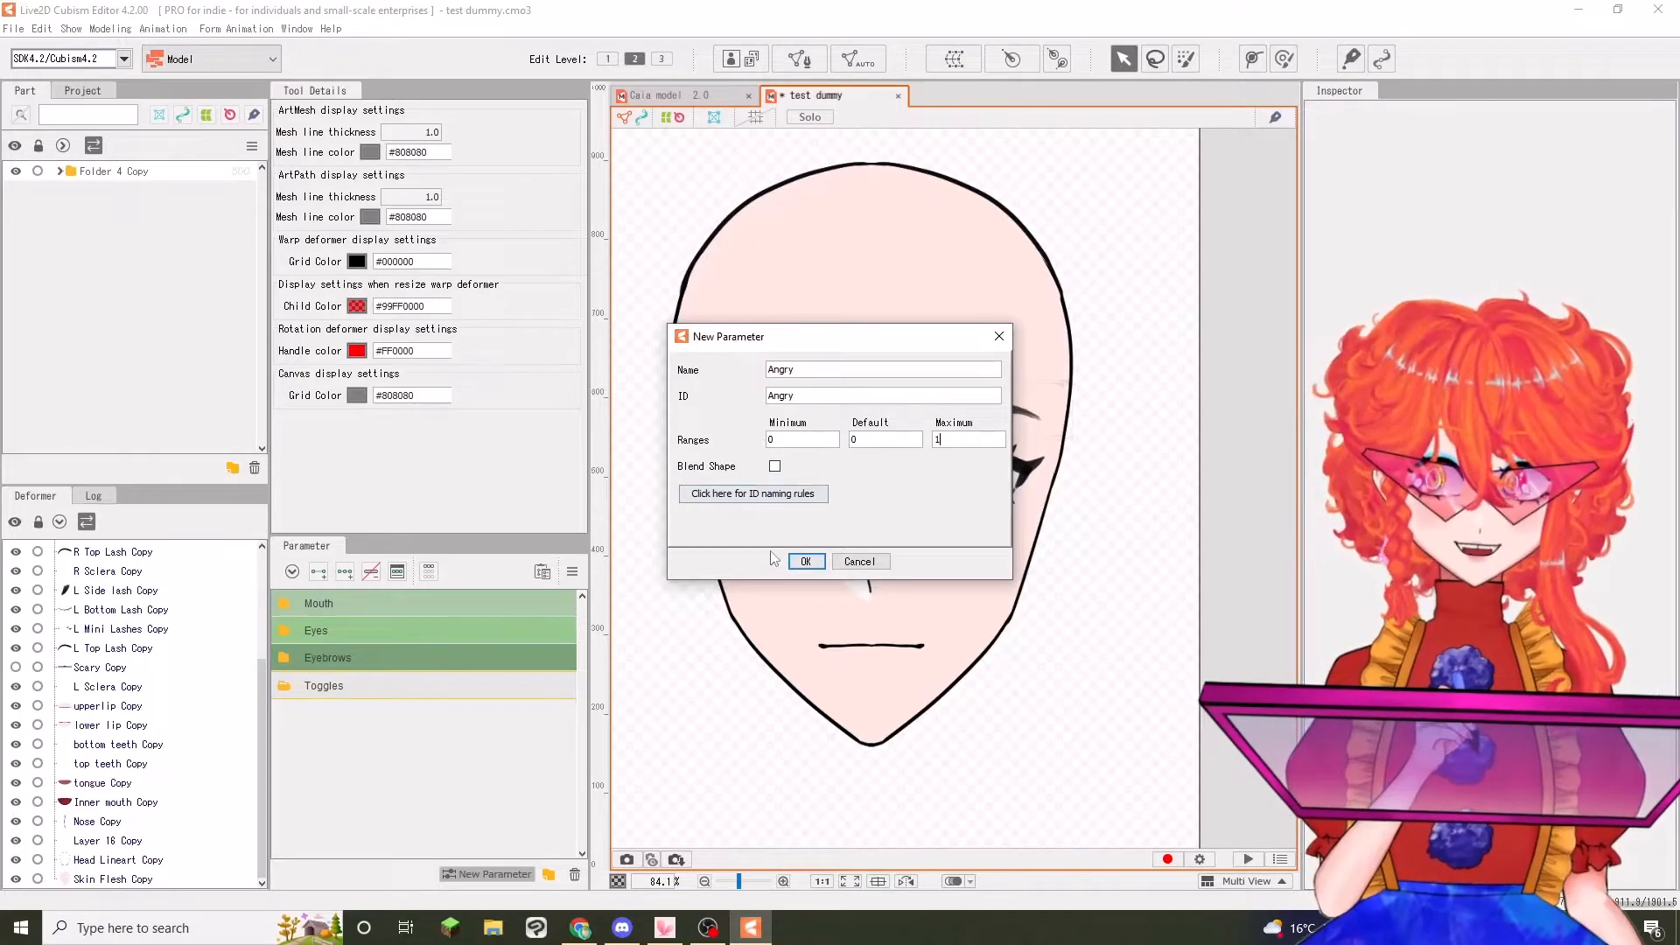
left_click(806, 562)
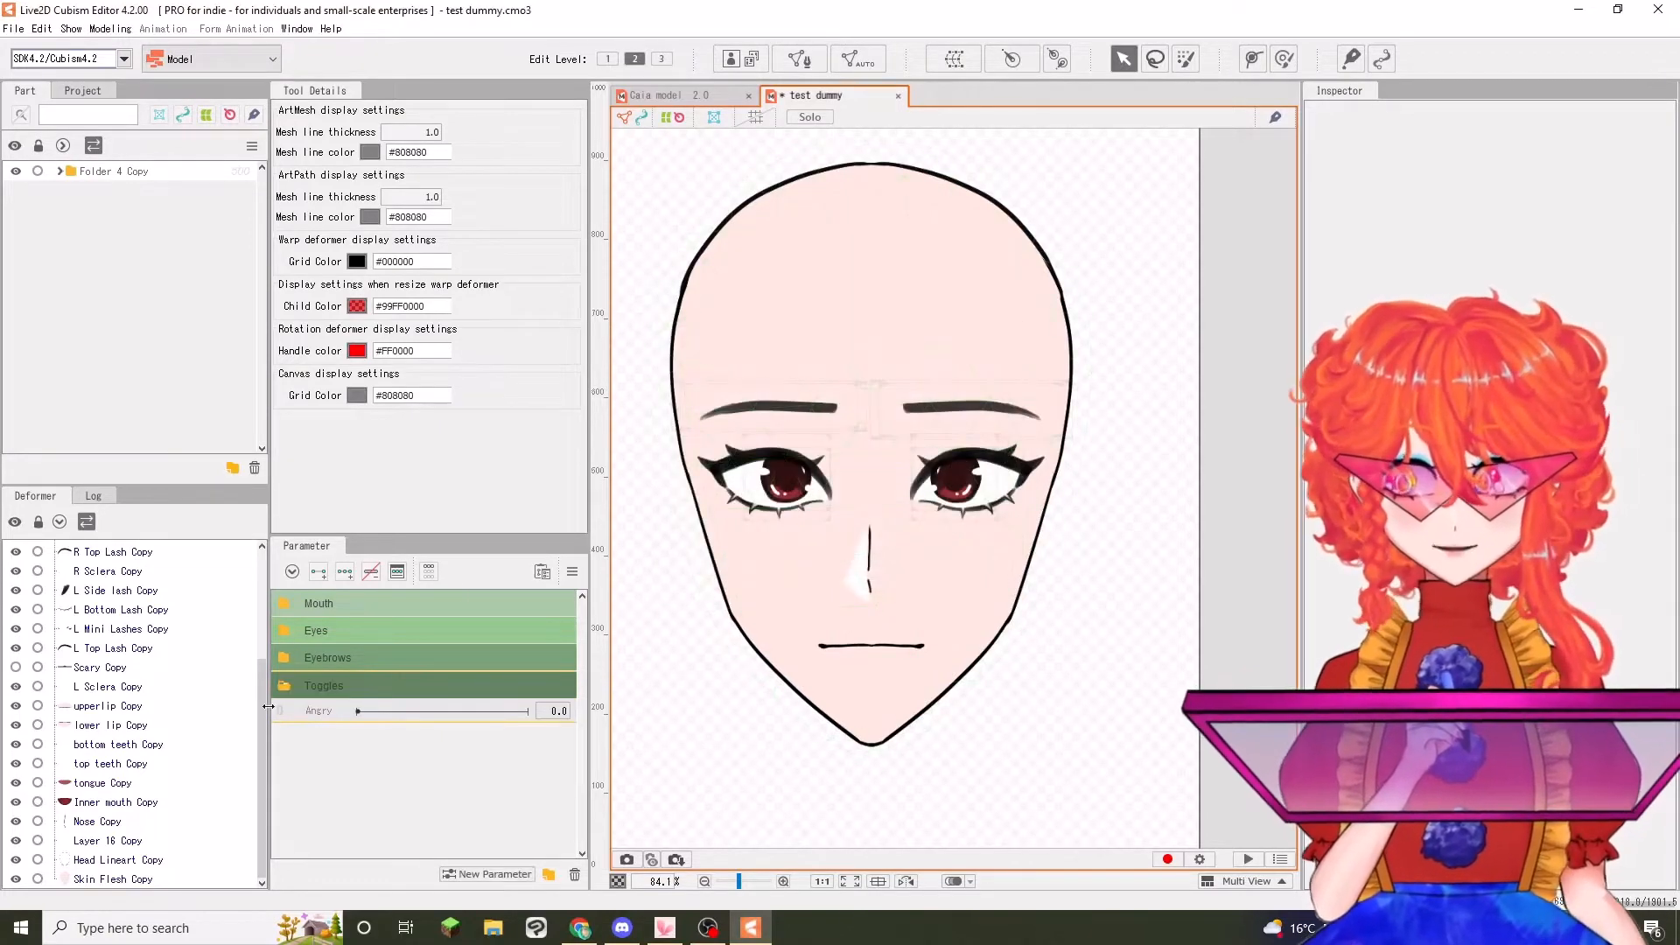
left_click_drag(358, 711, 290, 698)
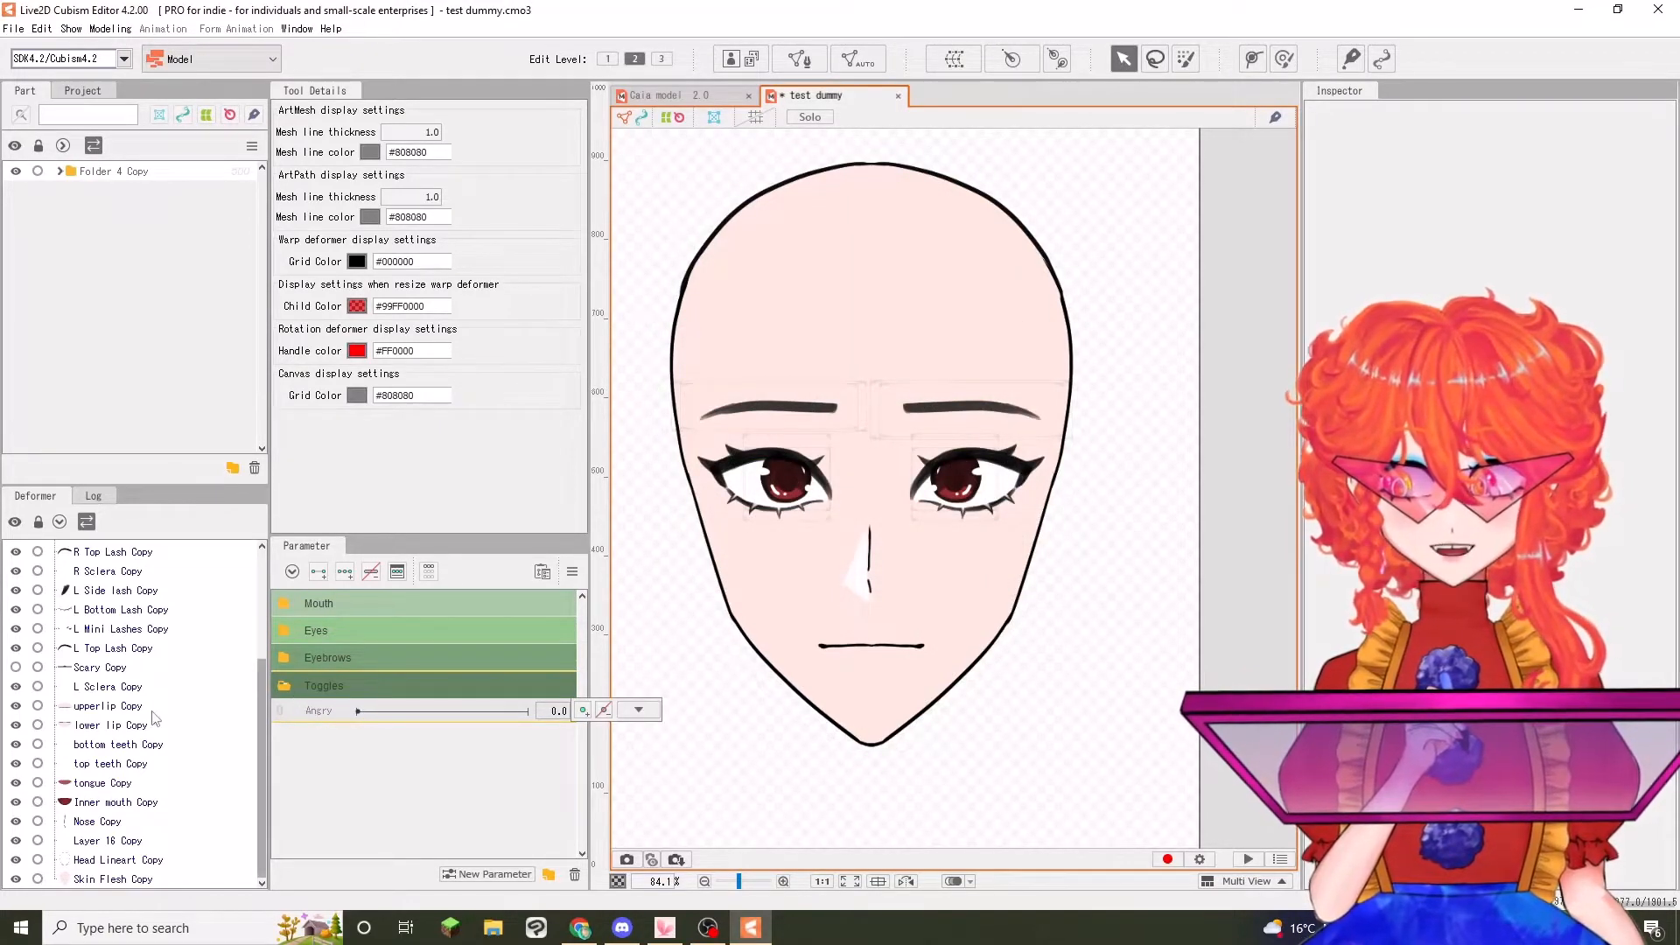
Select the left eyebrow mesh under L Eyebrow angle, add keys at 0 and 1 on Angry, and set Angry to 1.0
scroll(133, 691, "up", 3)
left_click(56, 628)
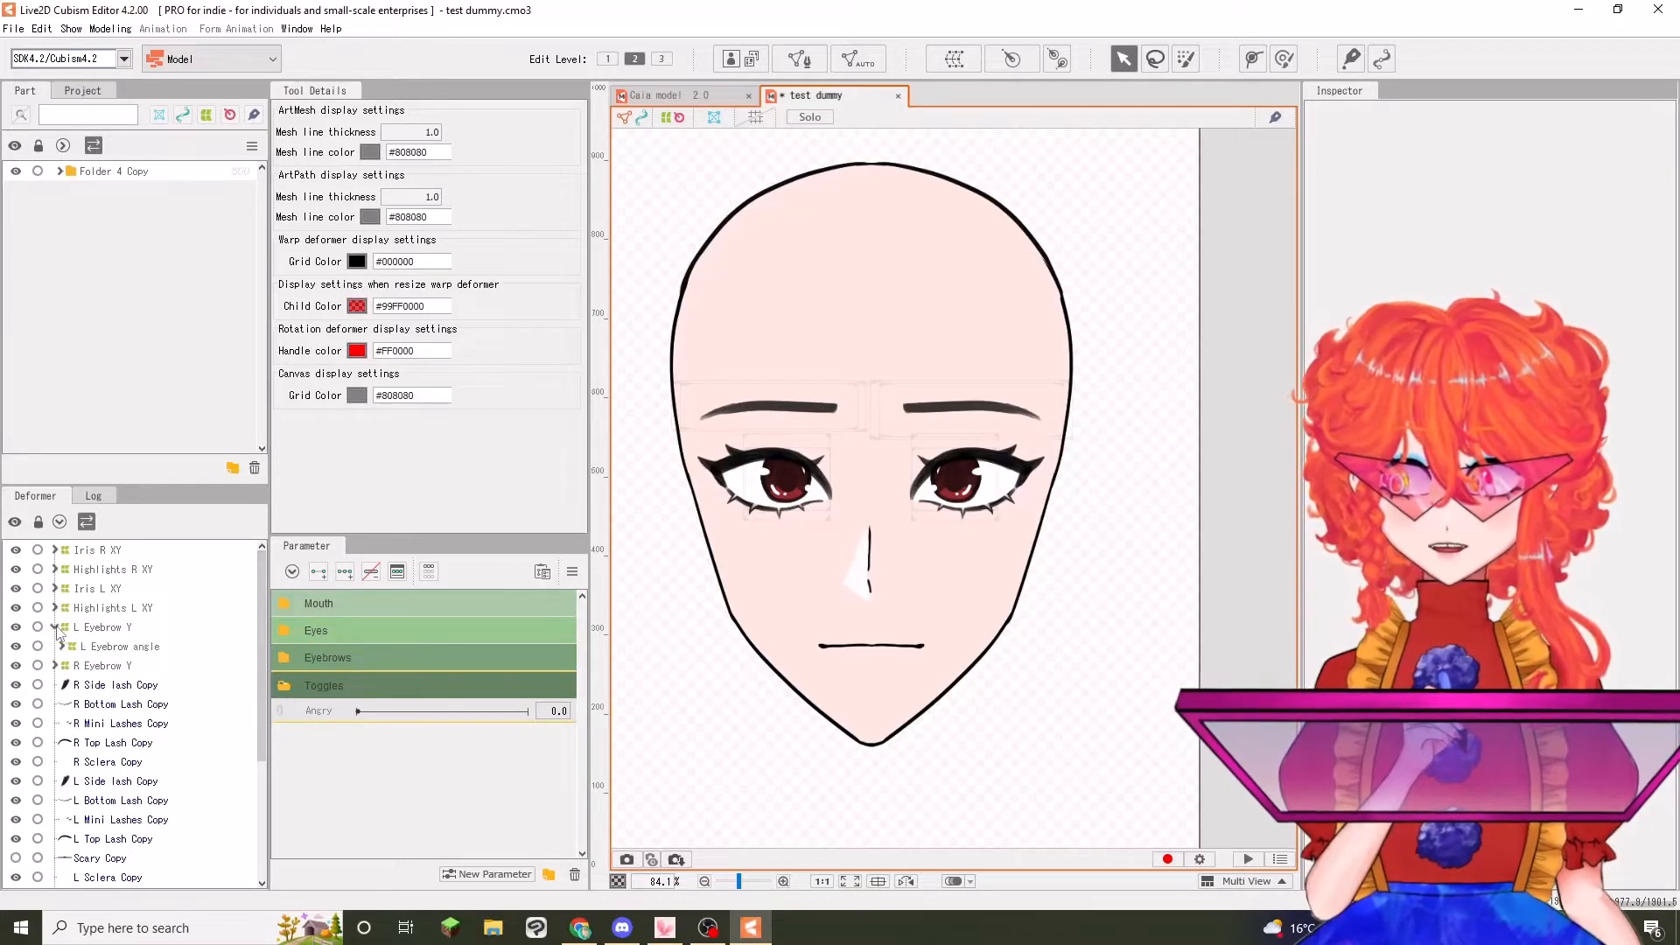
left_click(66, 646)
left_click(61, 647)
left_click(129, 665)
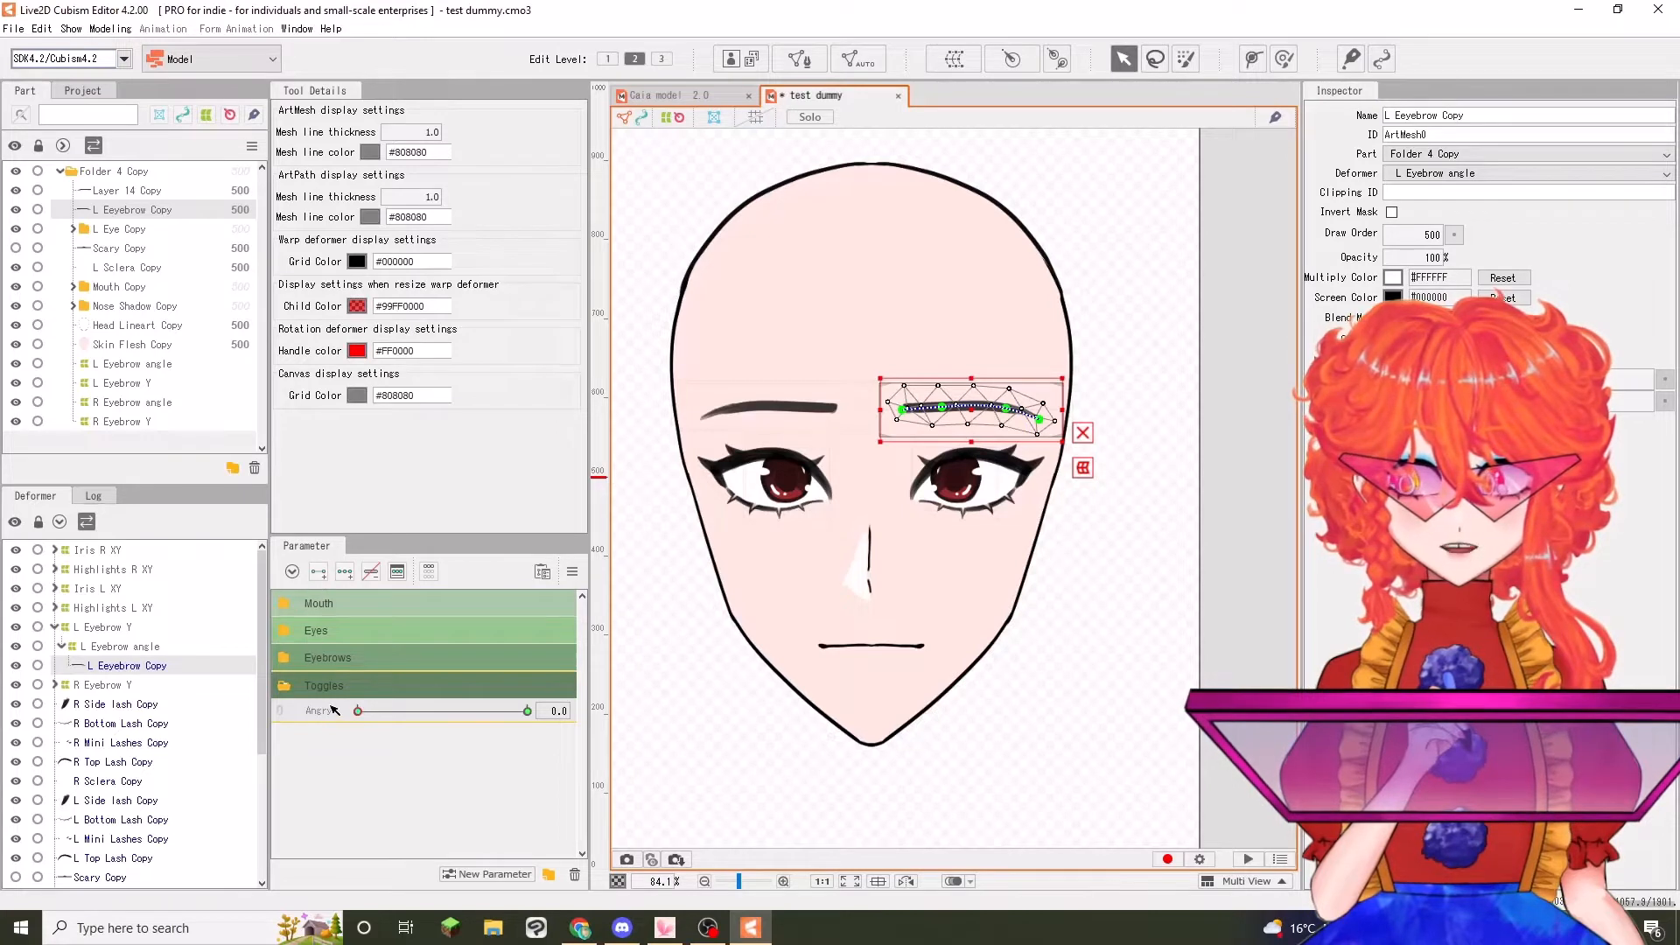
left_click_drag(357, 713, 527, 712)
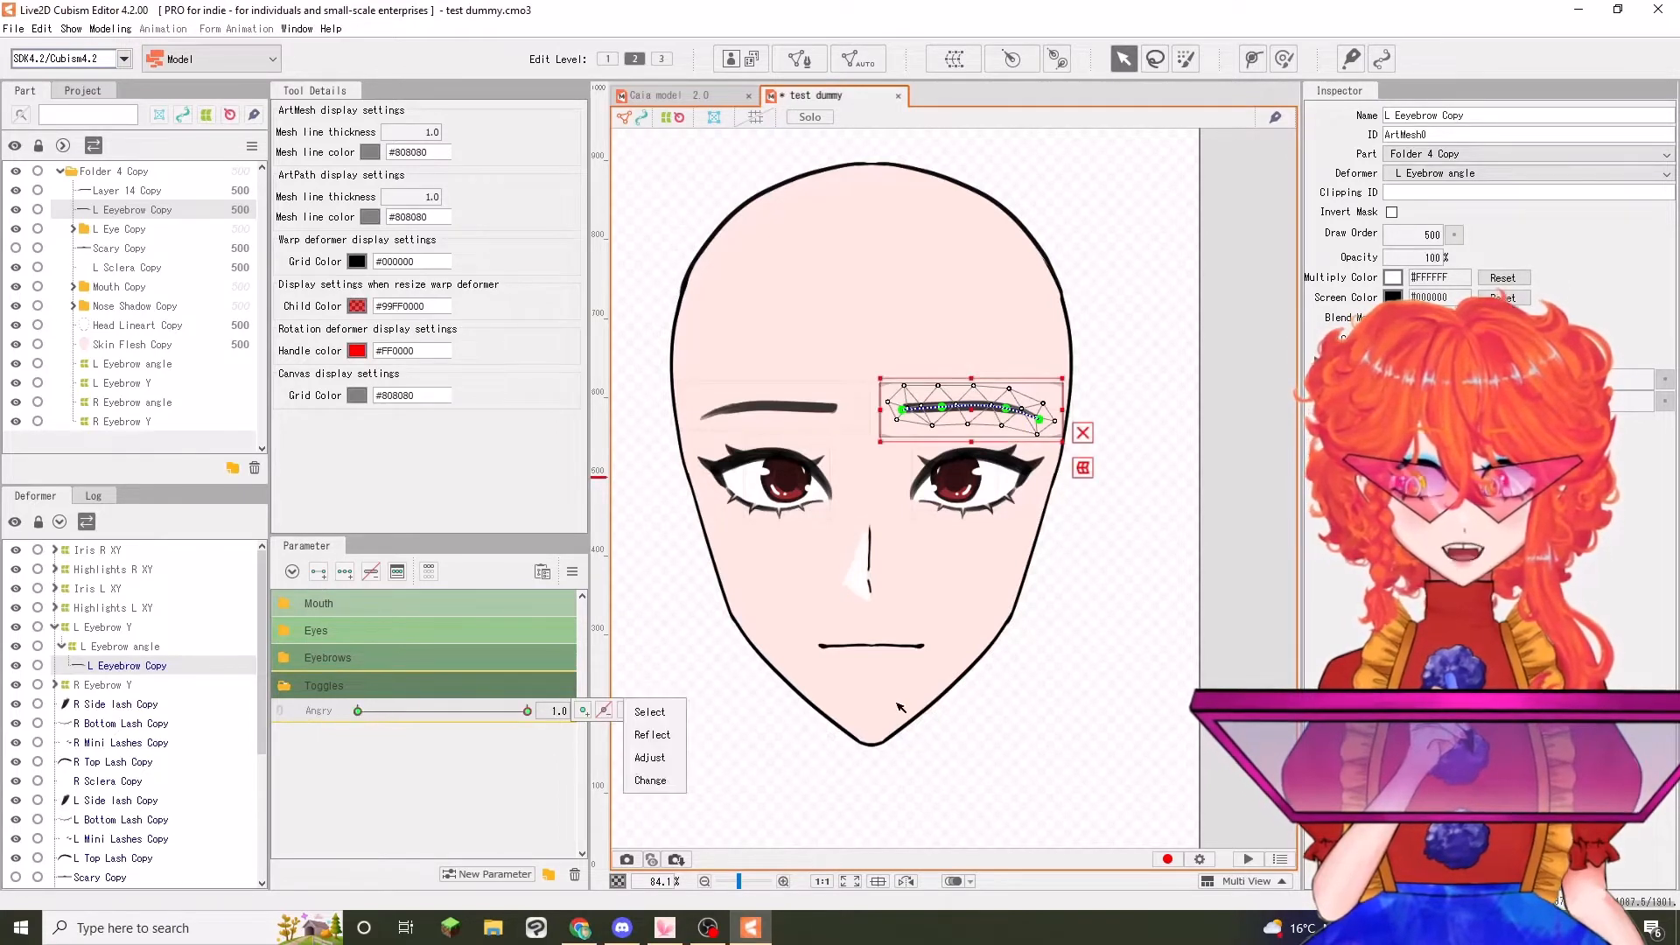
With Angry at 1.0, copy the left eyebrow's shape from BrowL Form -1.0 and paste it at BrowL Form 1.0
left_click(285, 659)
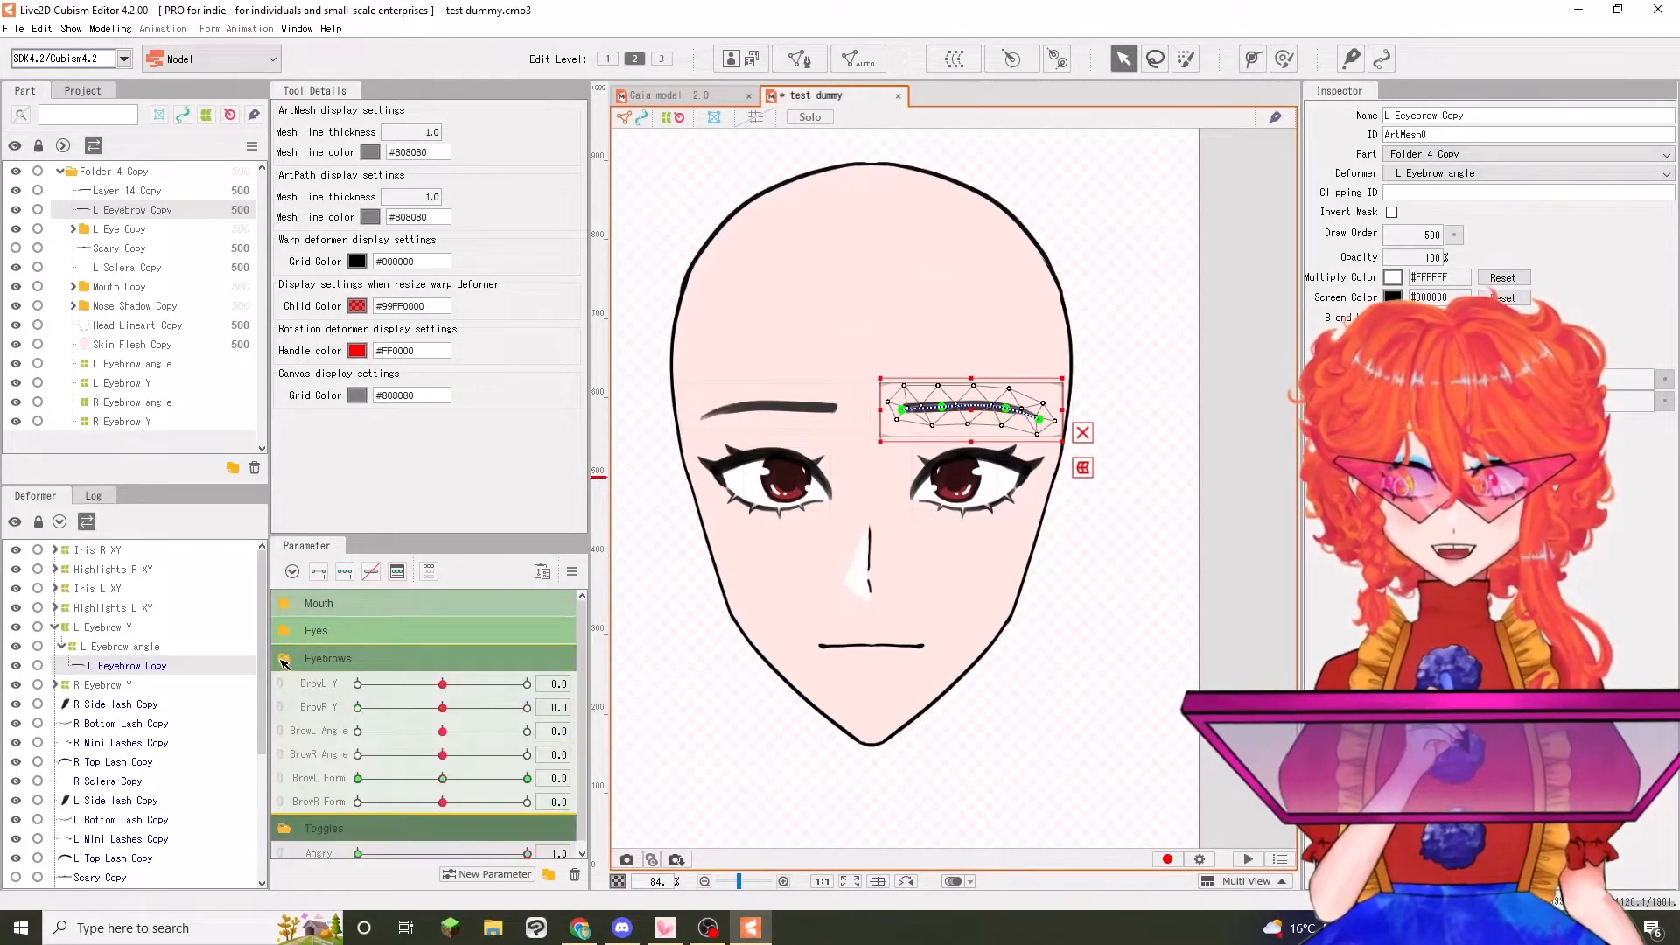
left_click_drag(444, 778, 354, 781)
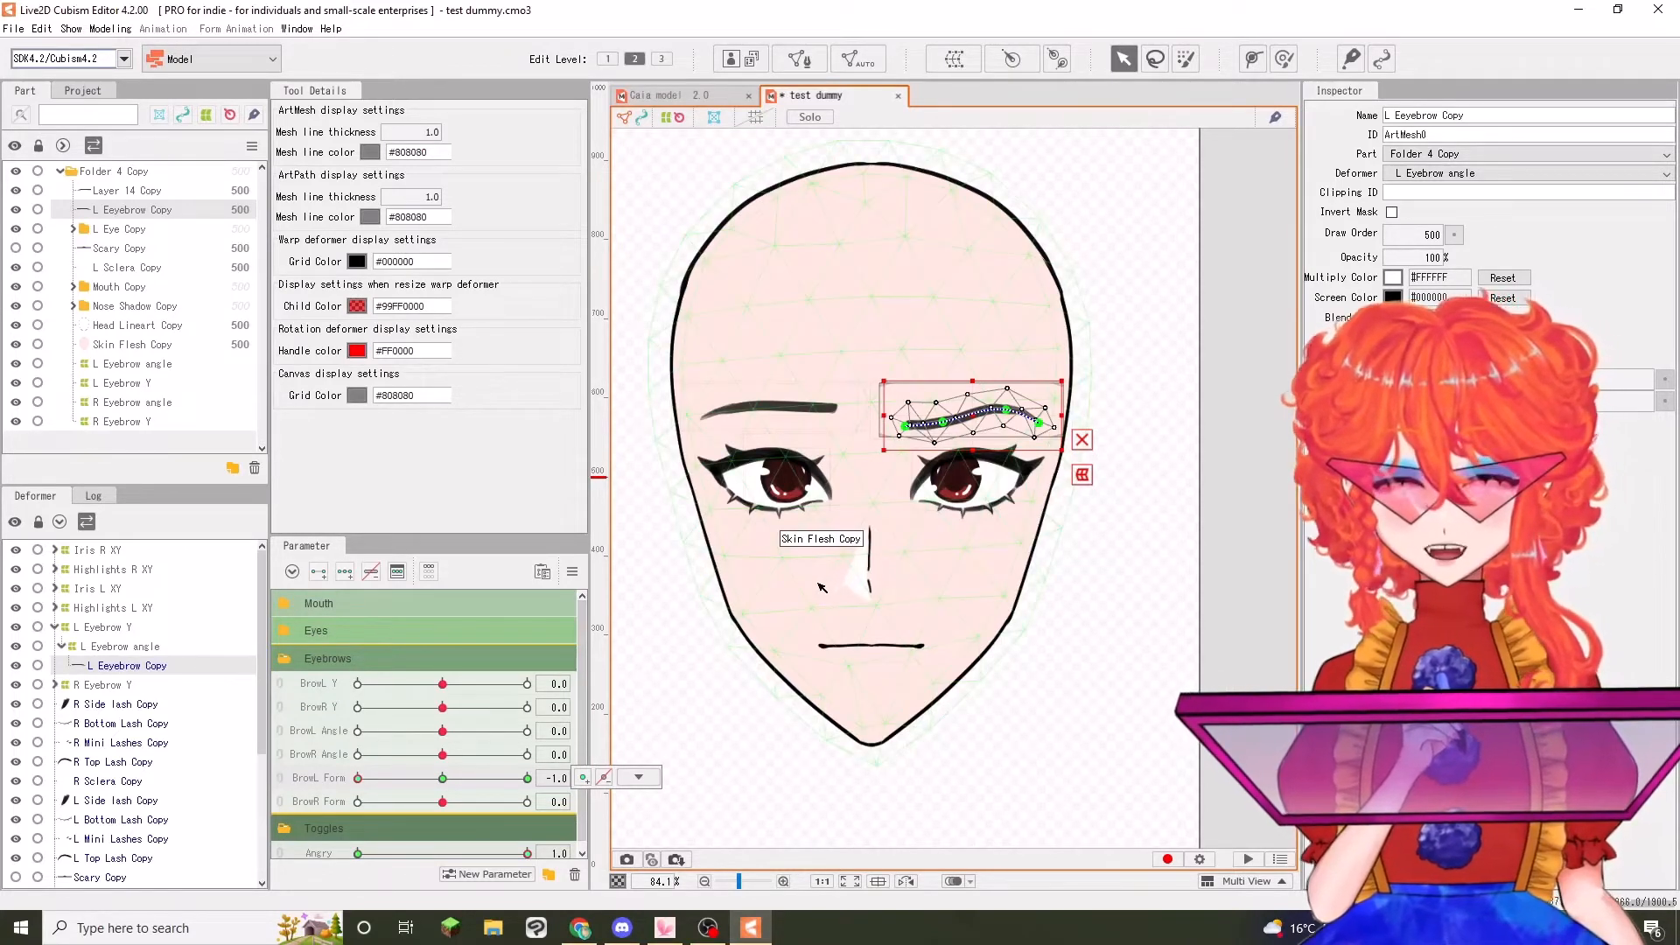
left_click(444, 779)
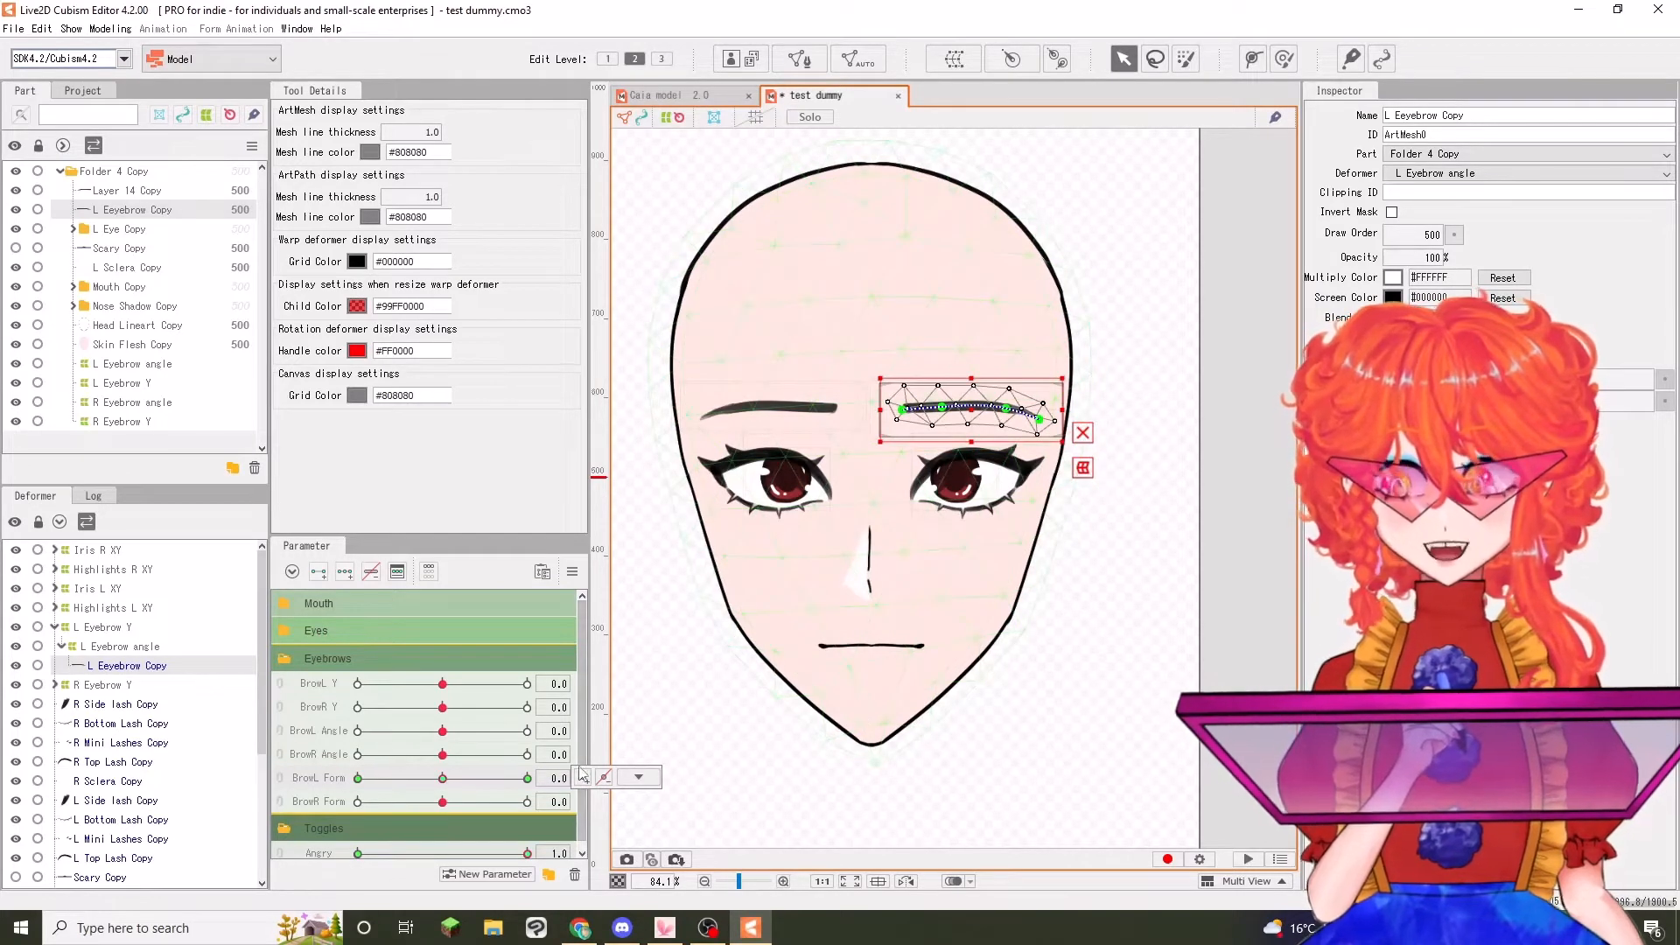
left_click_drag(446, 780, 474, 788)
left_click(527, 778)
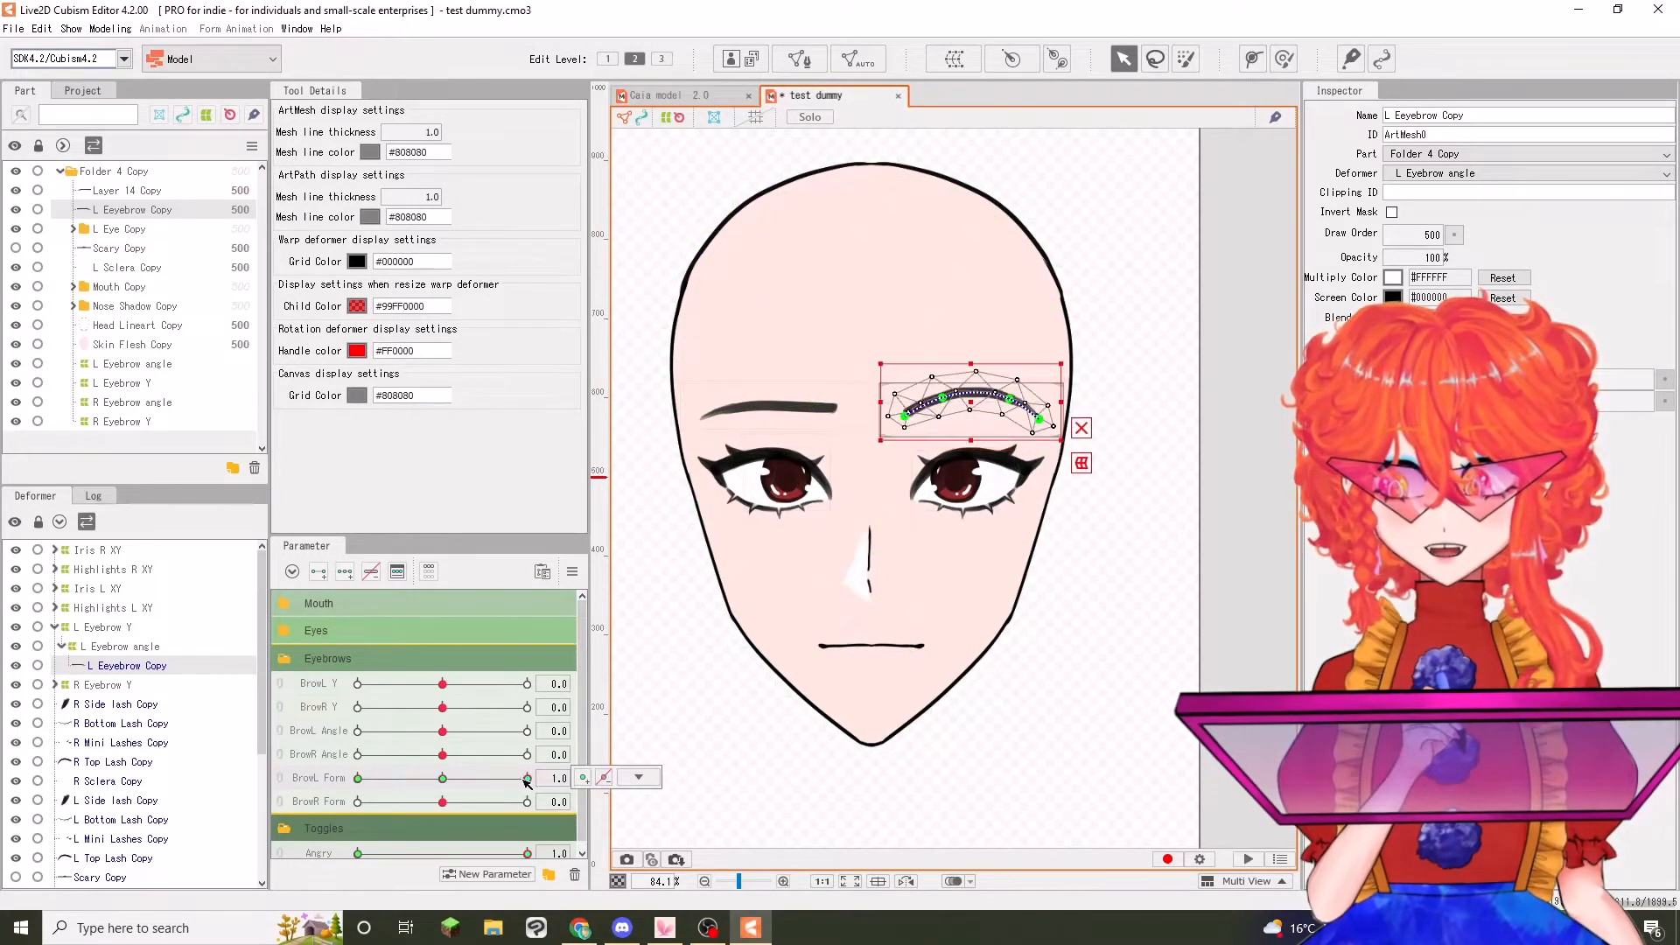
key("ctrl+v")
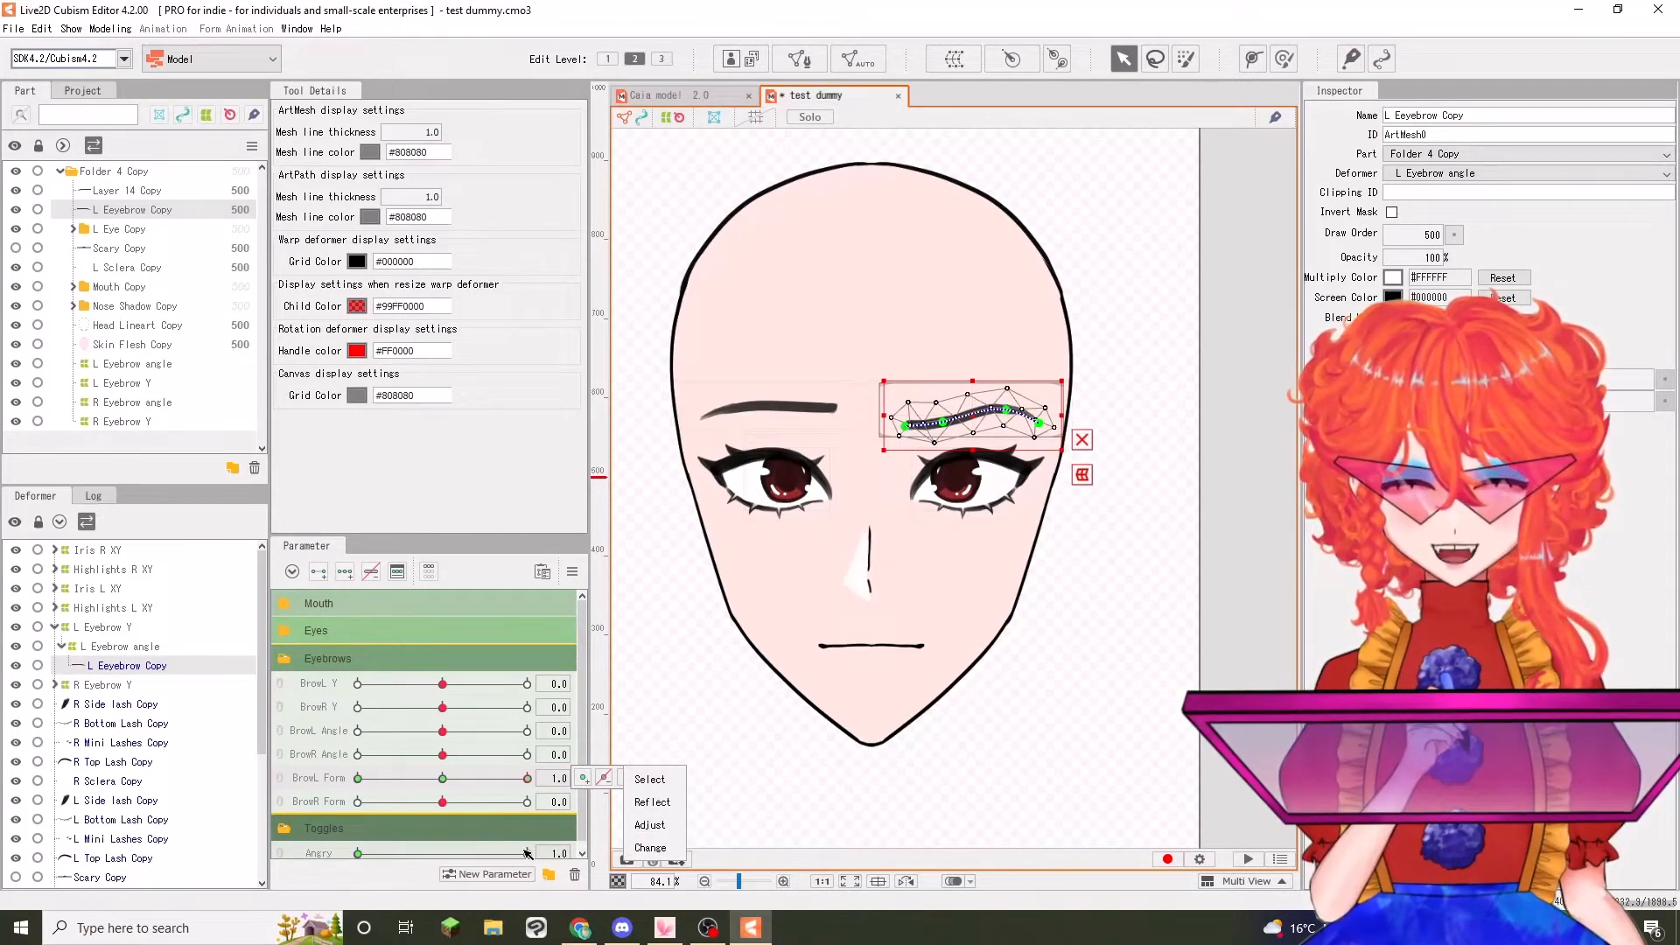
left_click_drag(527, 778, 472, 778)
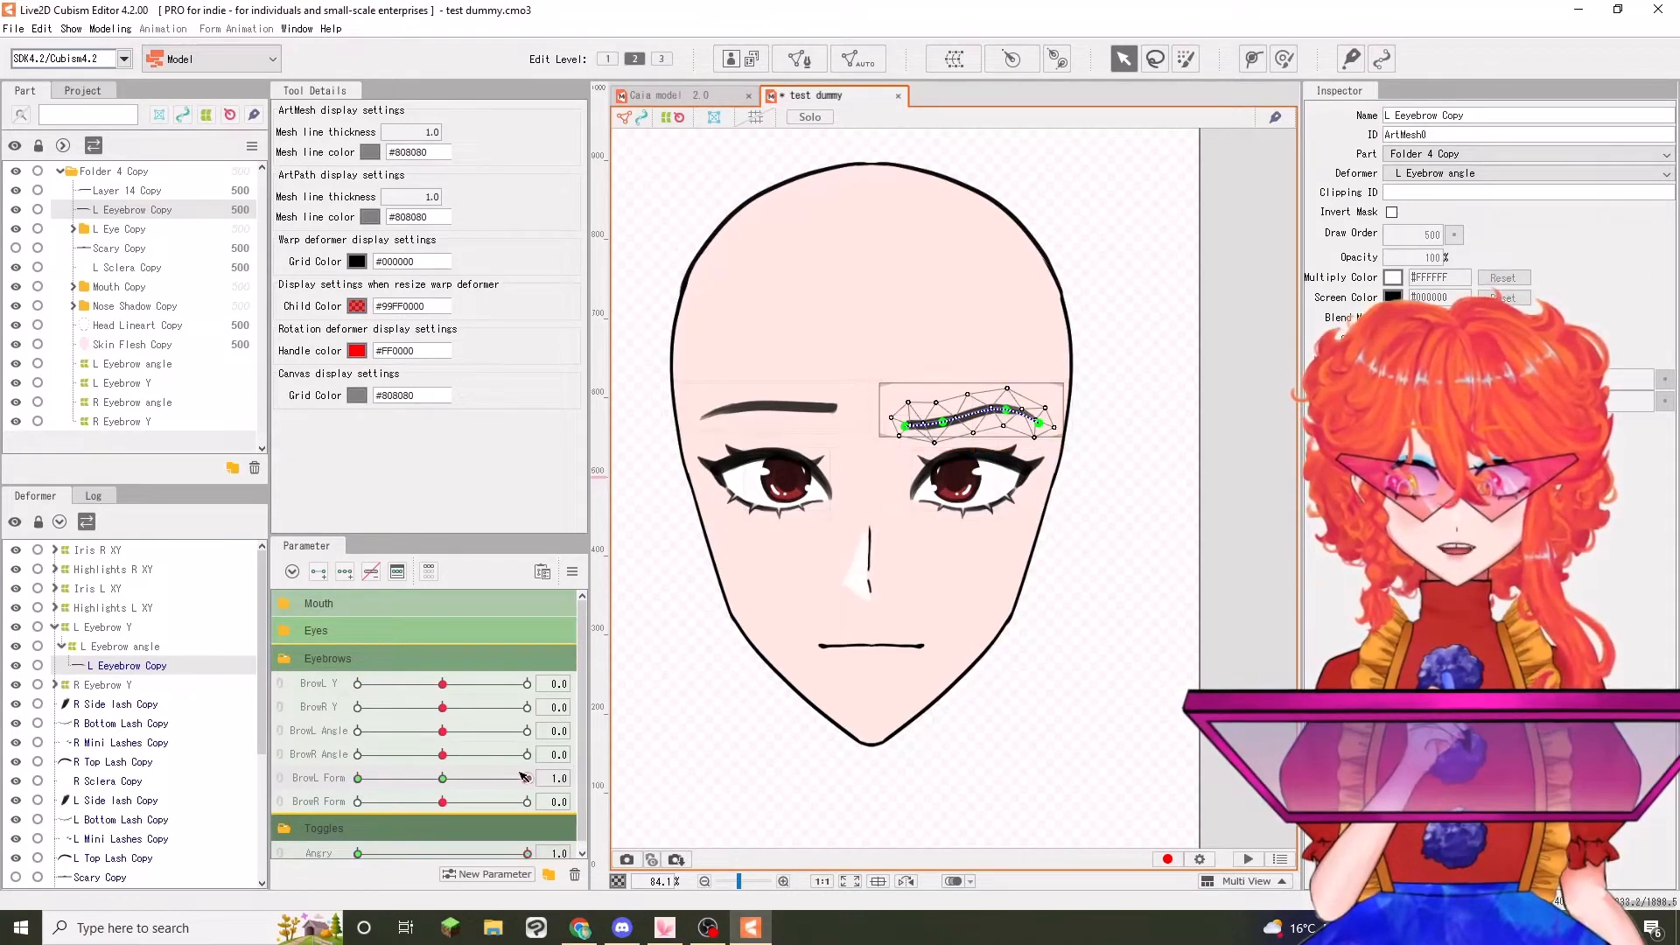
Paste the copied left eyebrow shape at BrowL Form 0.0 with Angry at 1.0, and check it against Angry 0.0
left_click(447, 779)
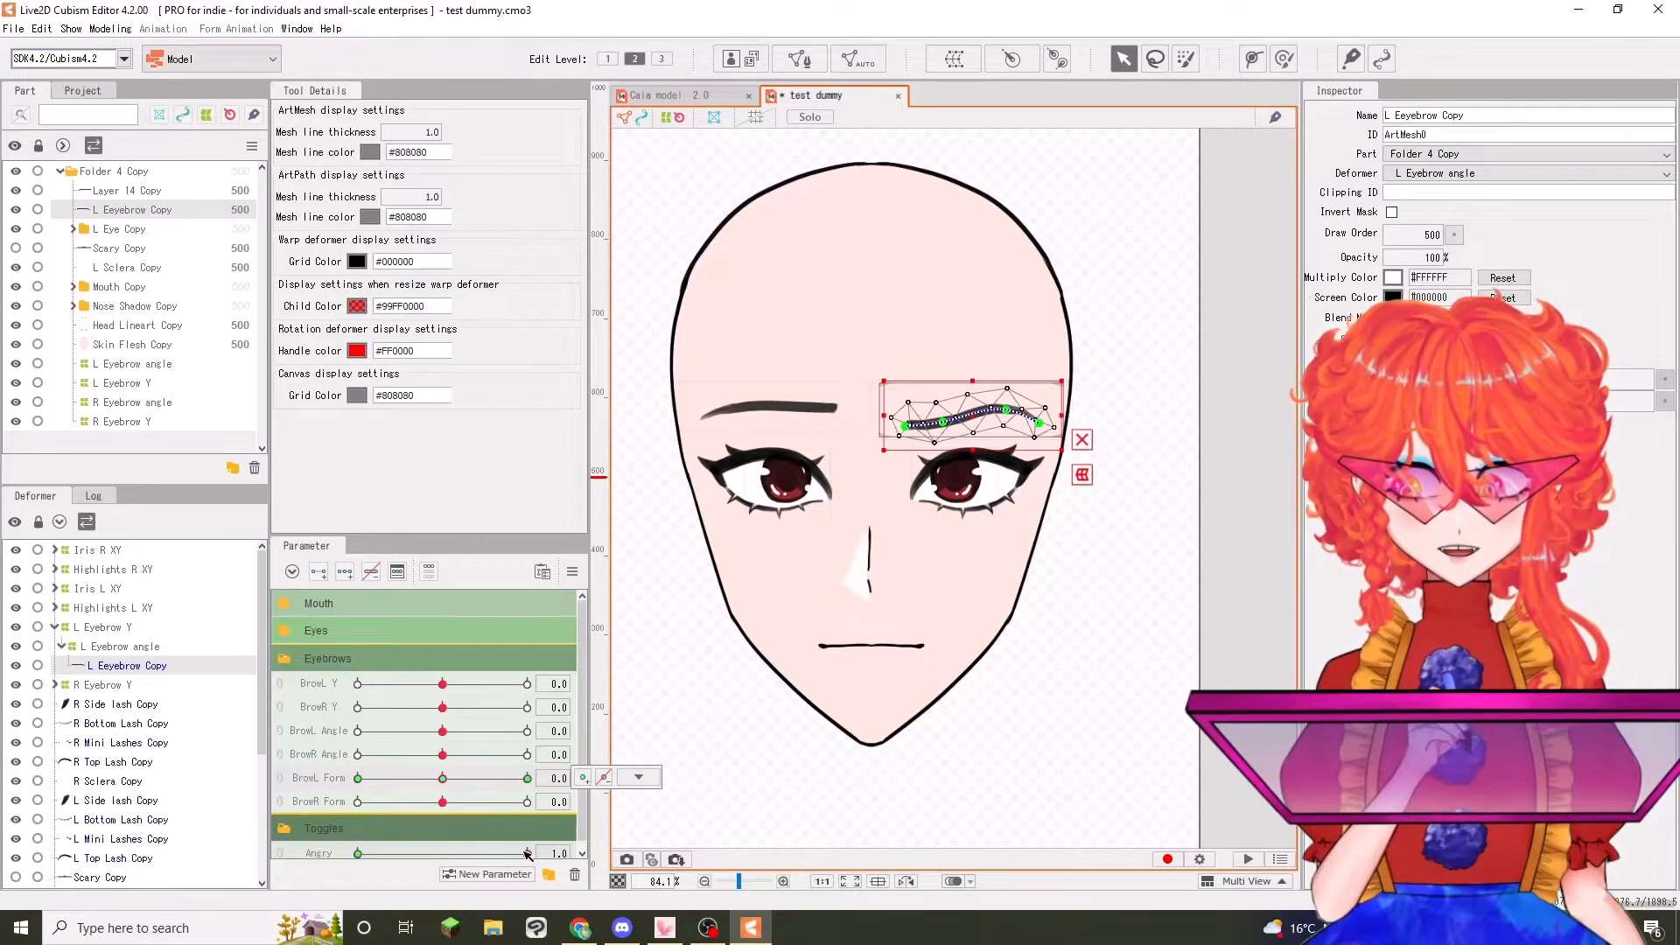
left_click_drag(442, 778, 358, 779)
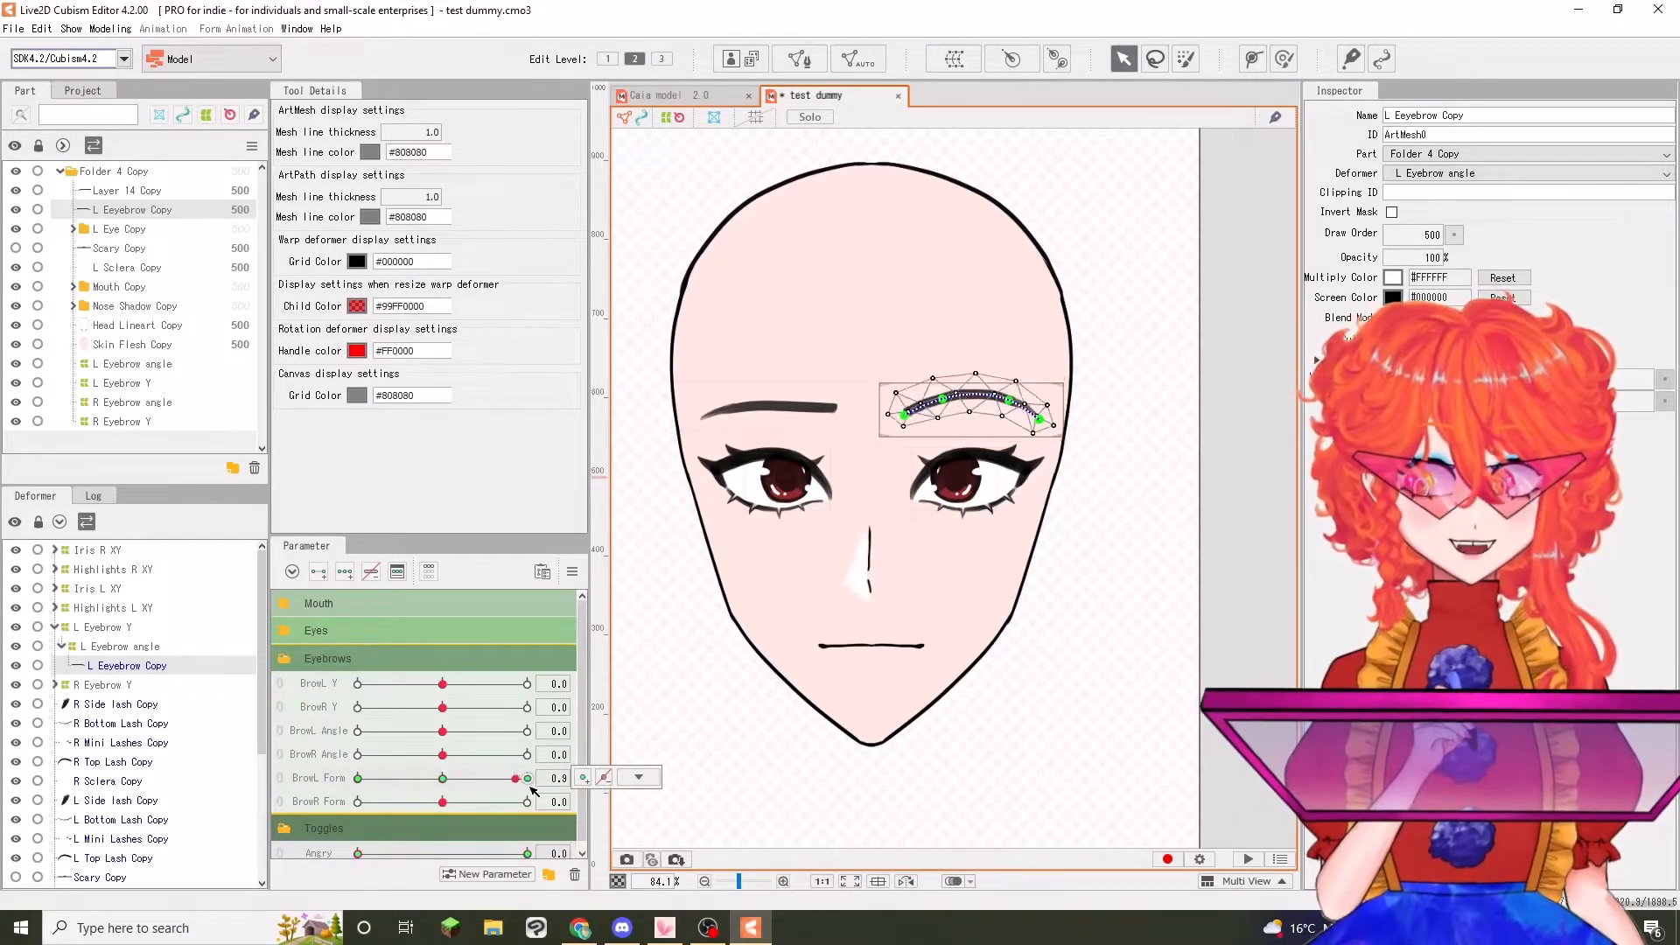
left_click(443, 779)
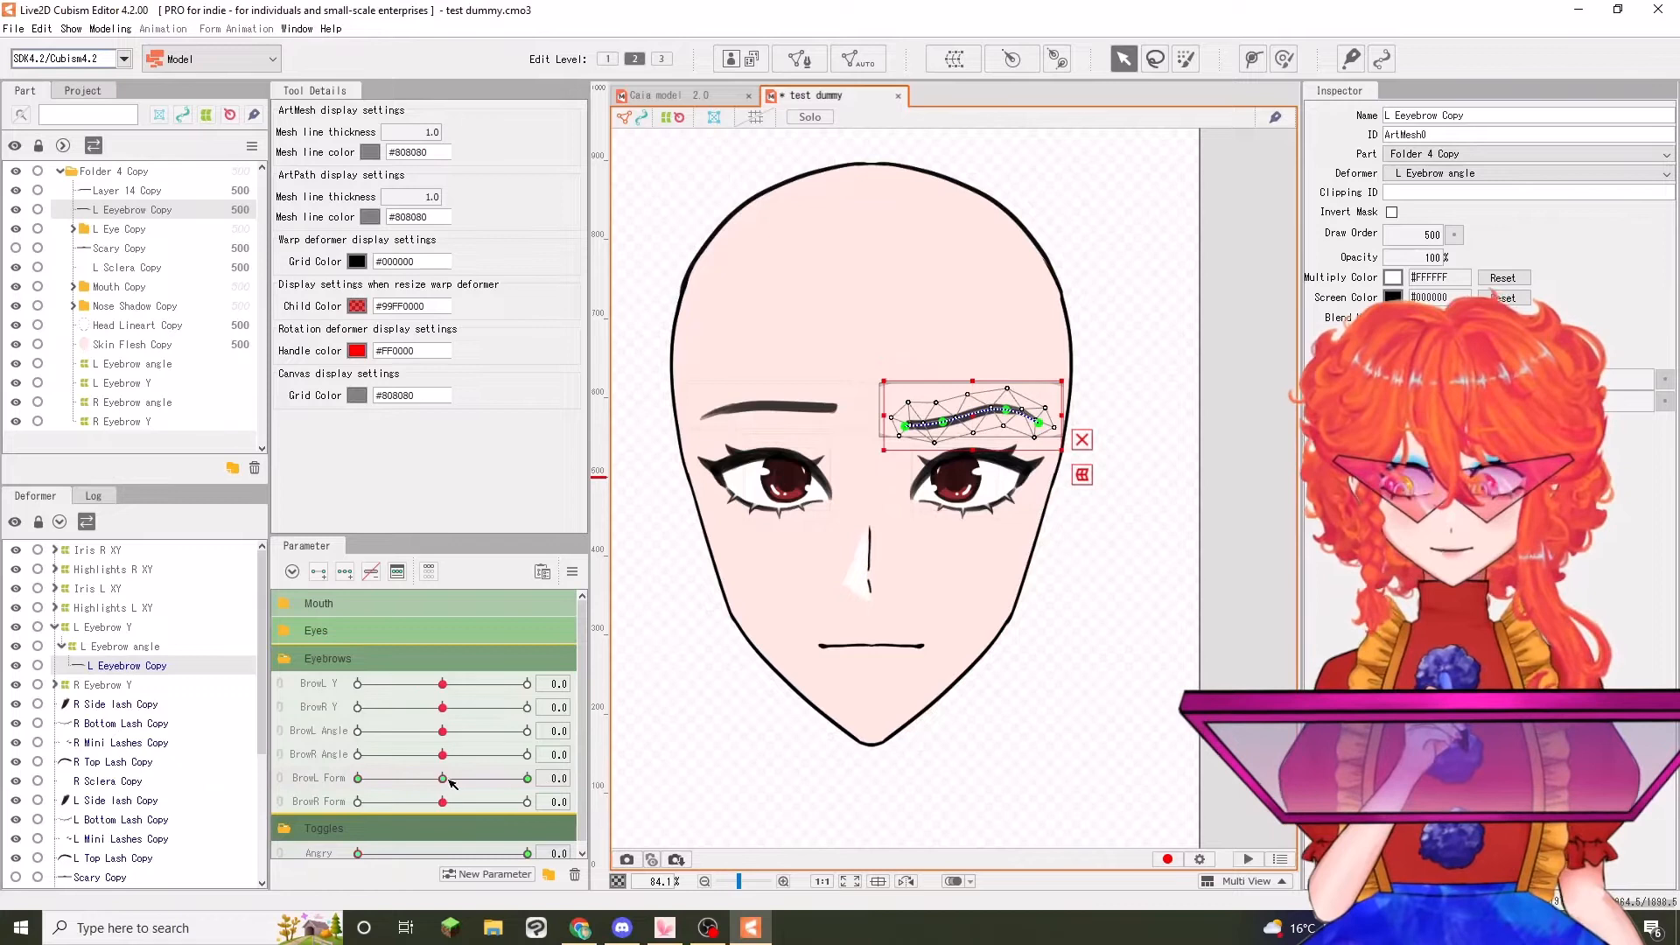
left_click(528, 853)
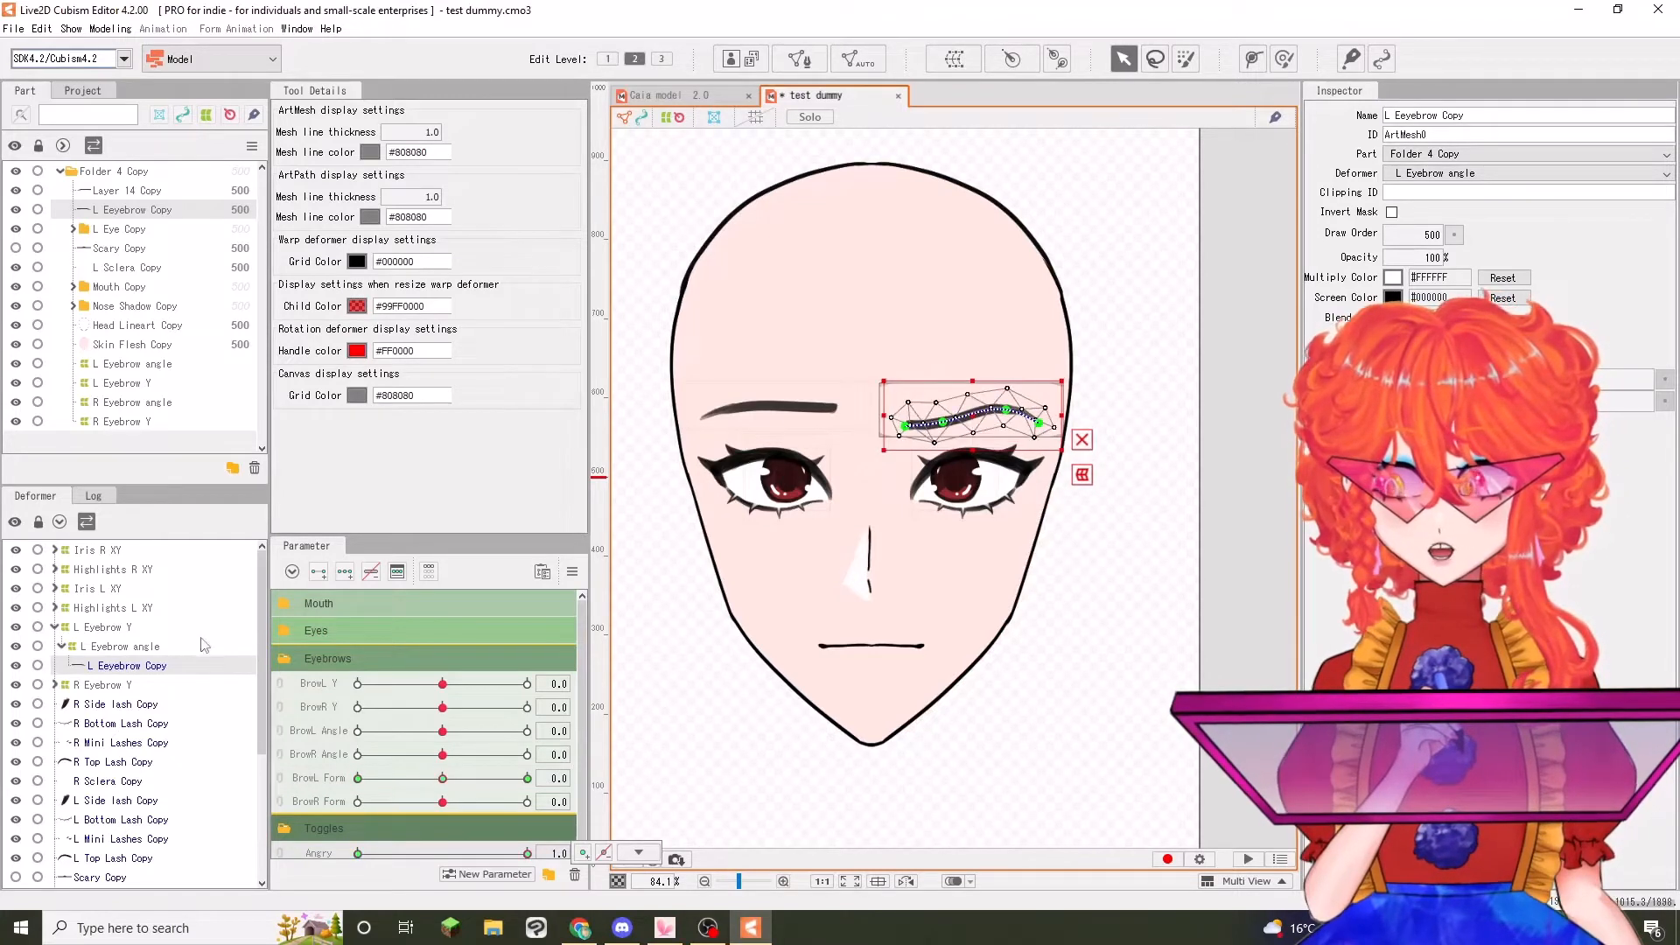
Select the right eyebrow mesh, Layer 14 Copy, under R Eyebrow angle and add keys at 0 and 1 on Angry
left_click(54, 685)
left_click(121, 723)
left_click(319, 572)
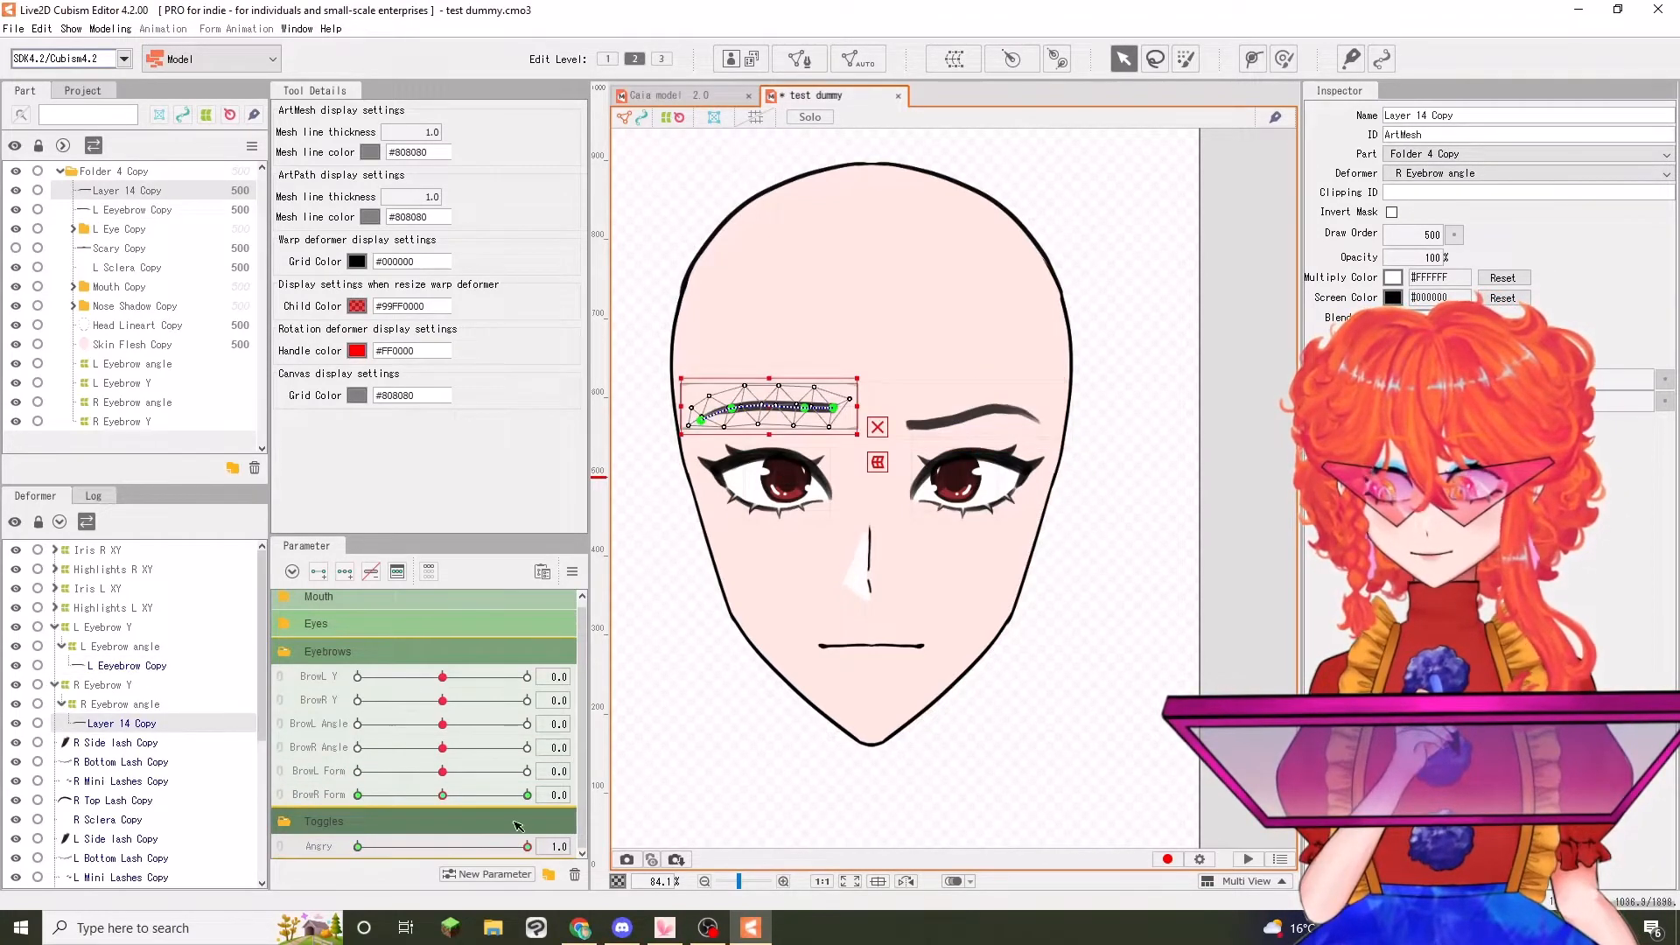
With Angry at 1.0, copy the right eyebrow's shape from BrowR Form -1.0 and paste it at BrowR Form 0.0 and 1.0
left_click(358, 795)
left_click(443, 794)
left_click(528, 795)
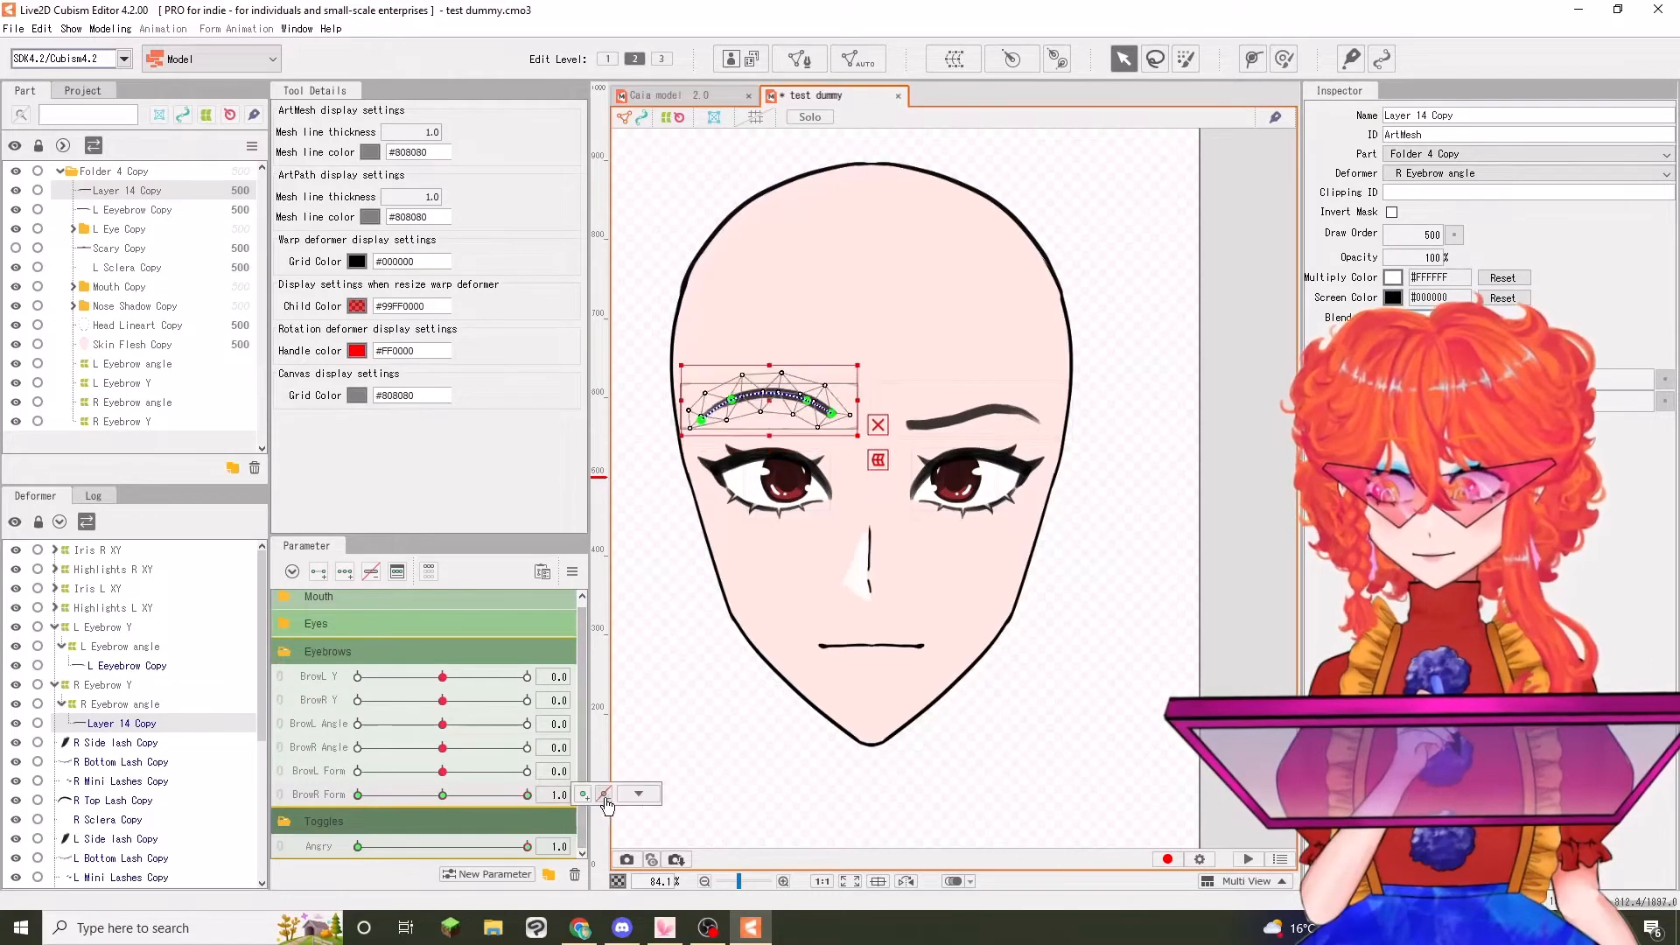
left_click(638, 793)
left_click(680, 697)
Preview both eyebrows by moving the Angry parameter, and return BrowR Form to 0.0
scroll(680, 698, "down", 4)
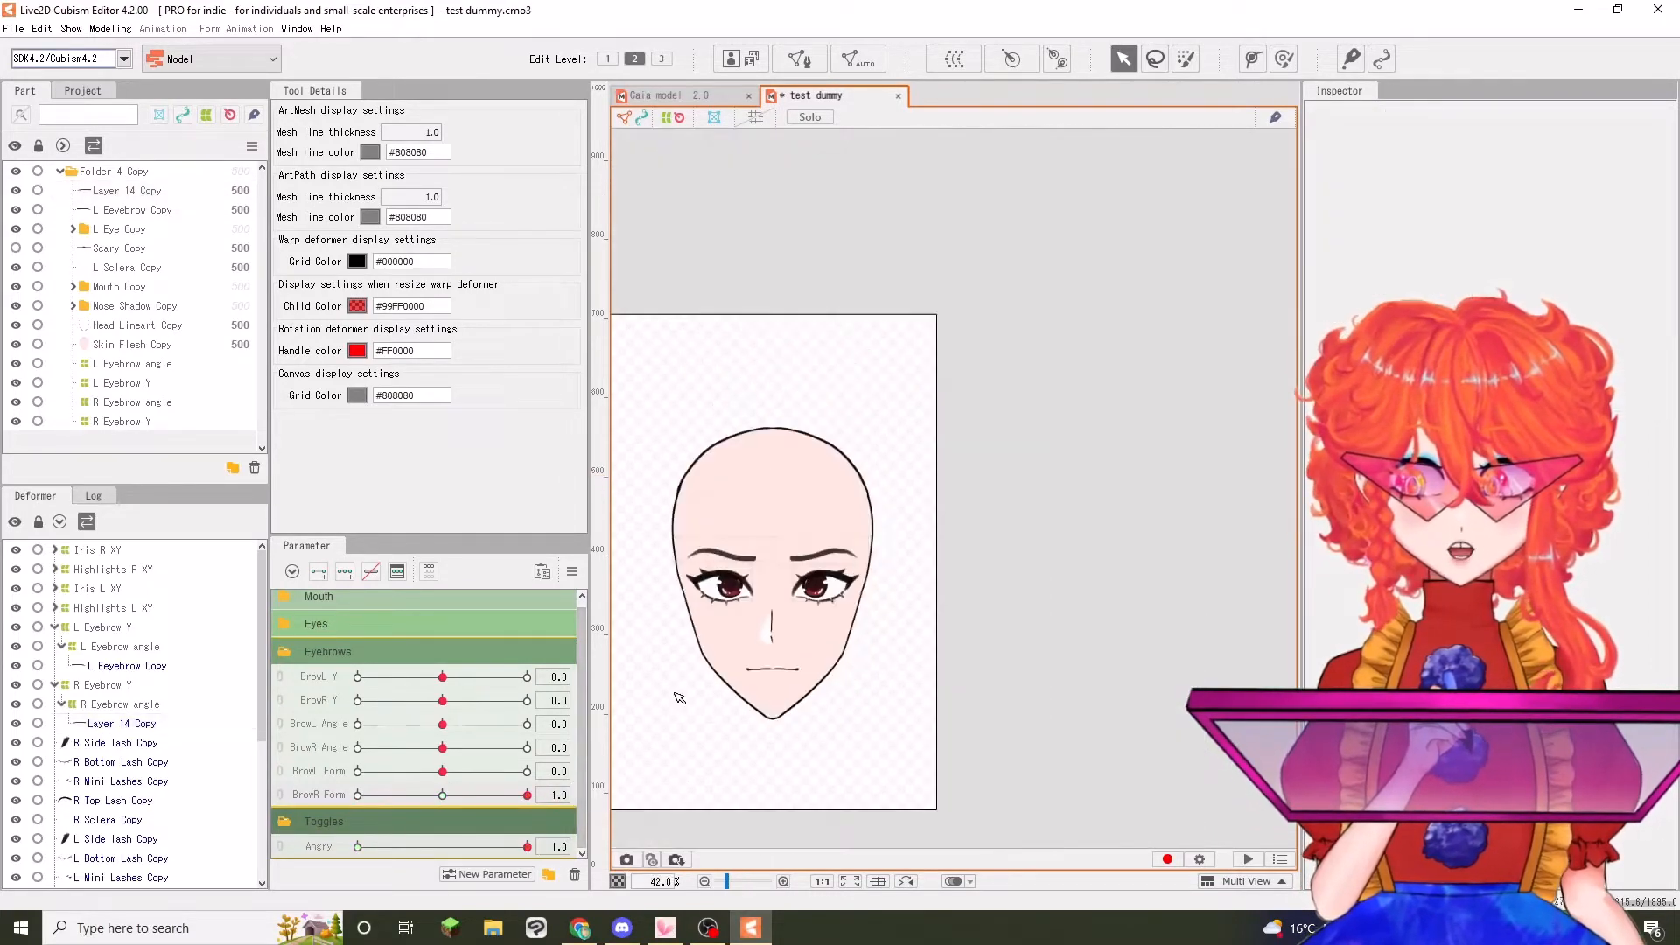
scroll(712, 687, "up", 2)
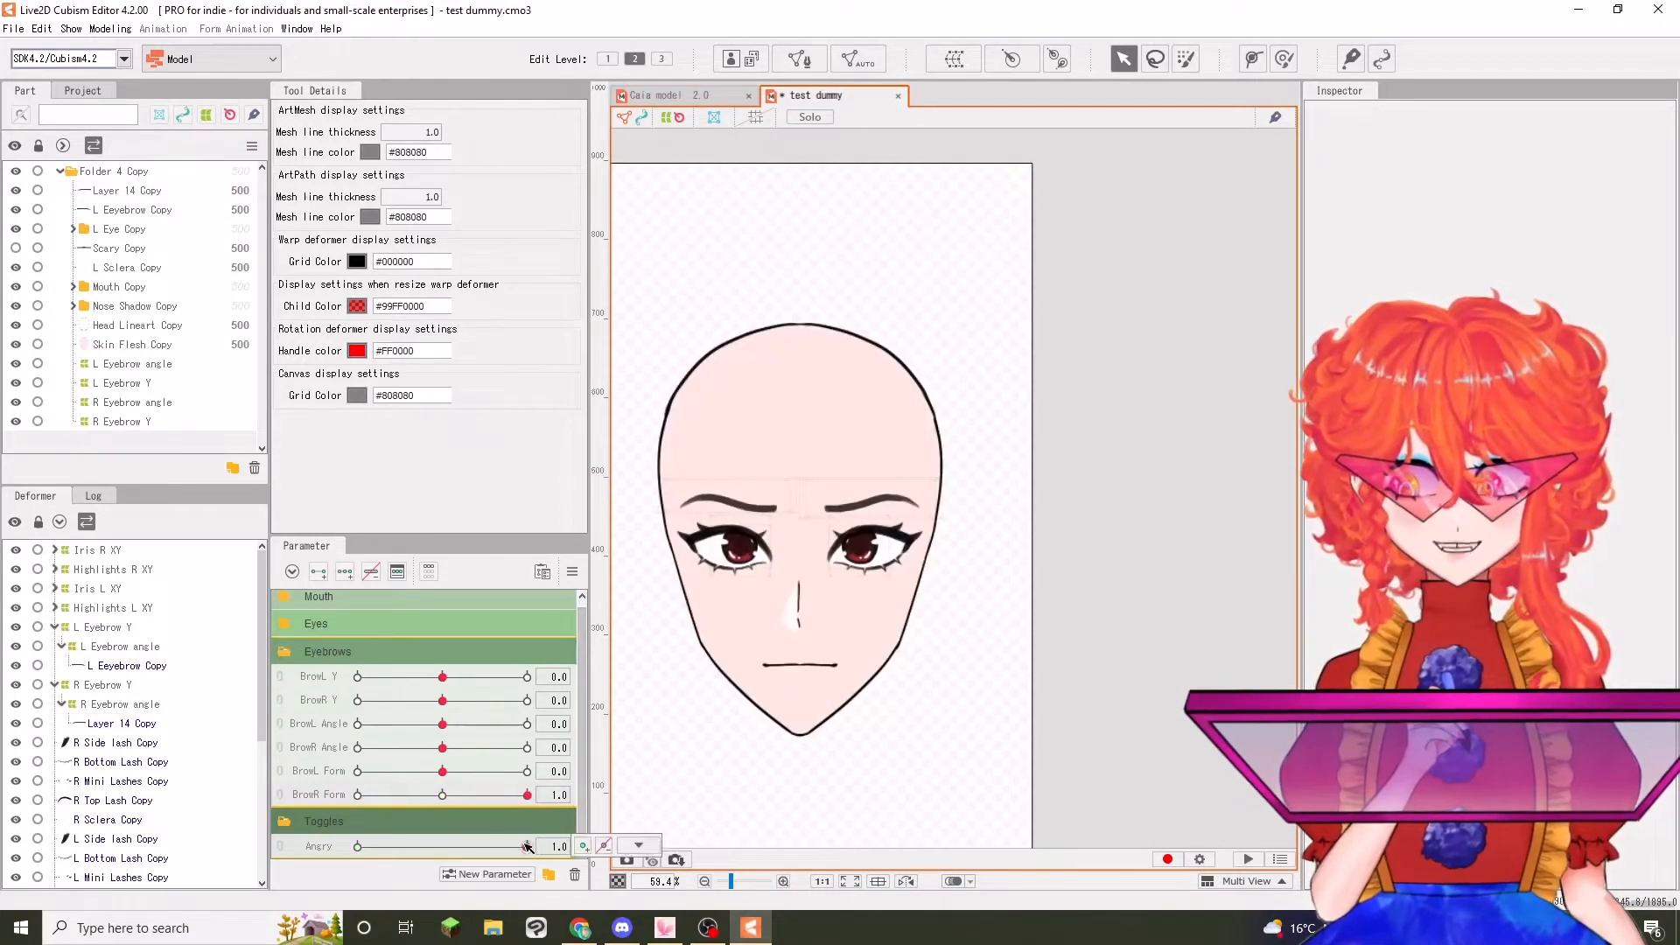
left_click_drag(527, 847, 725, 822)
left_click(442, 795)
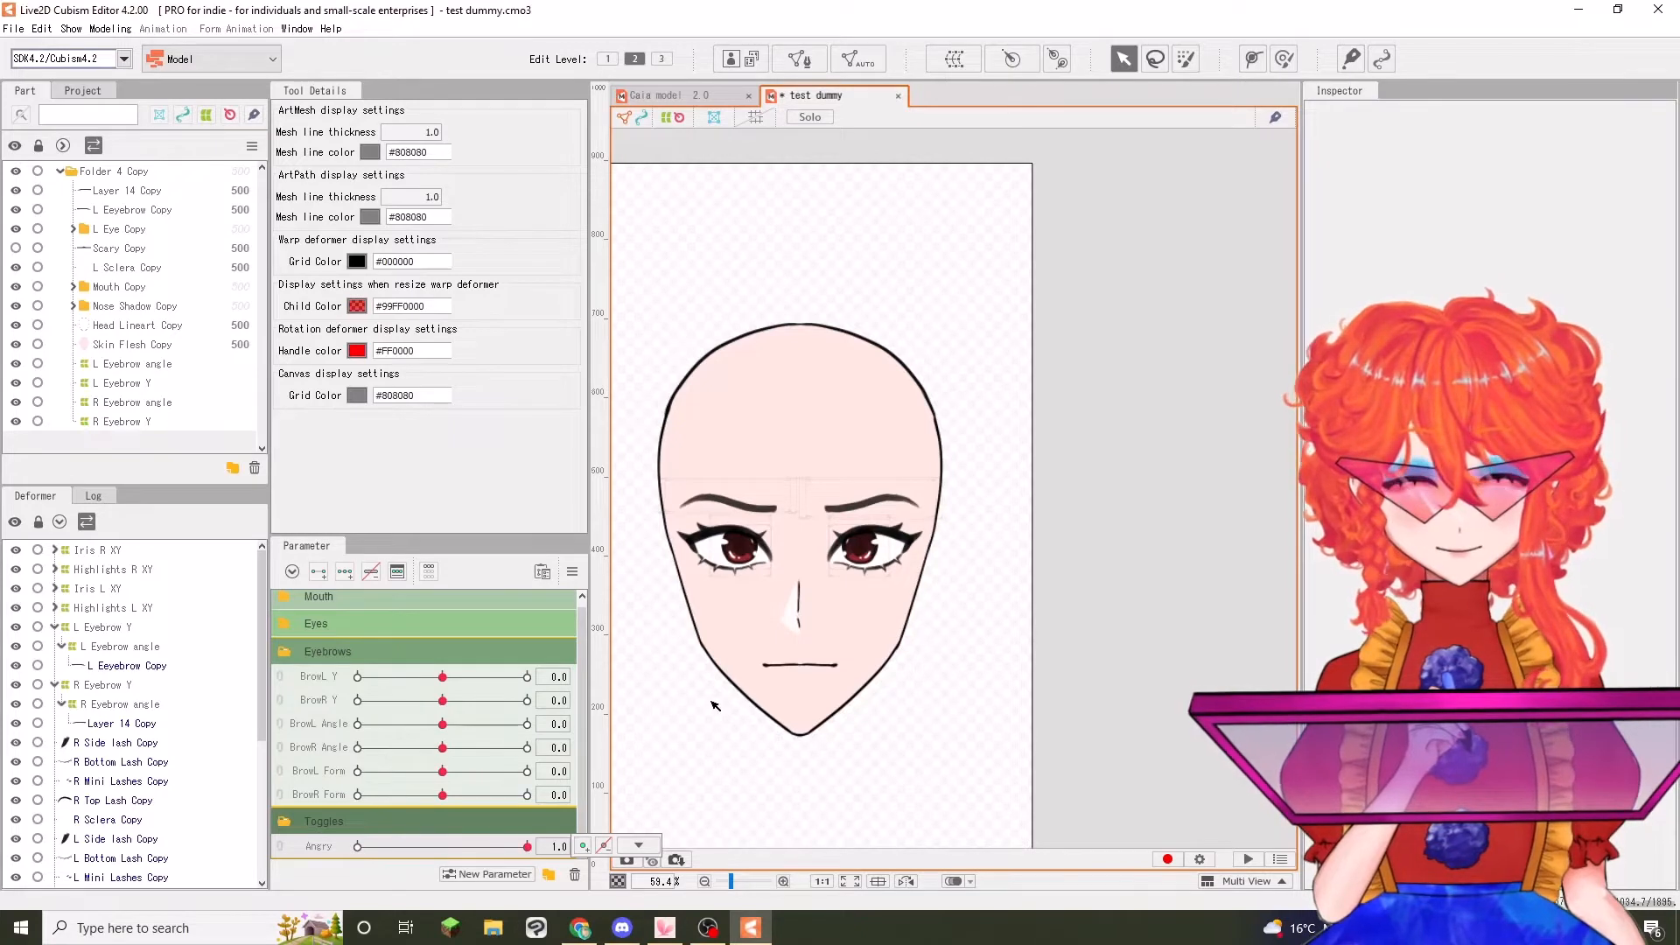
Add keys at 0 and 1 on Angry to Red Iris Copy under Iris R XY, and set its opacity to 0% at Angry 0.0
scroll(707, 588, "up", 2)
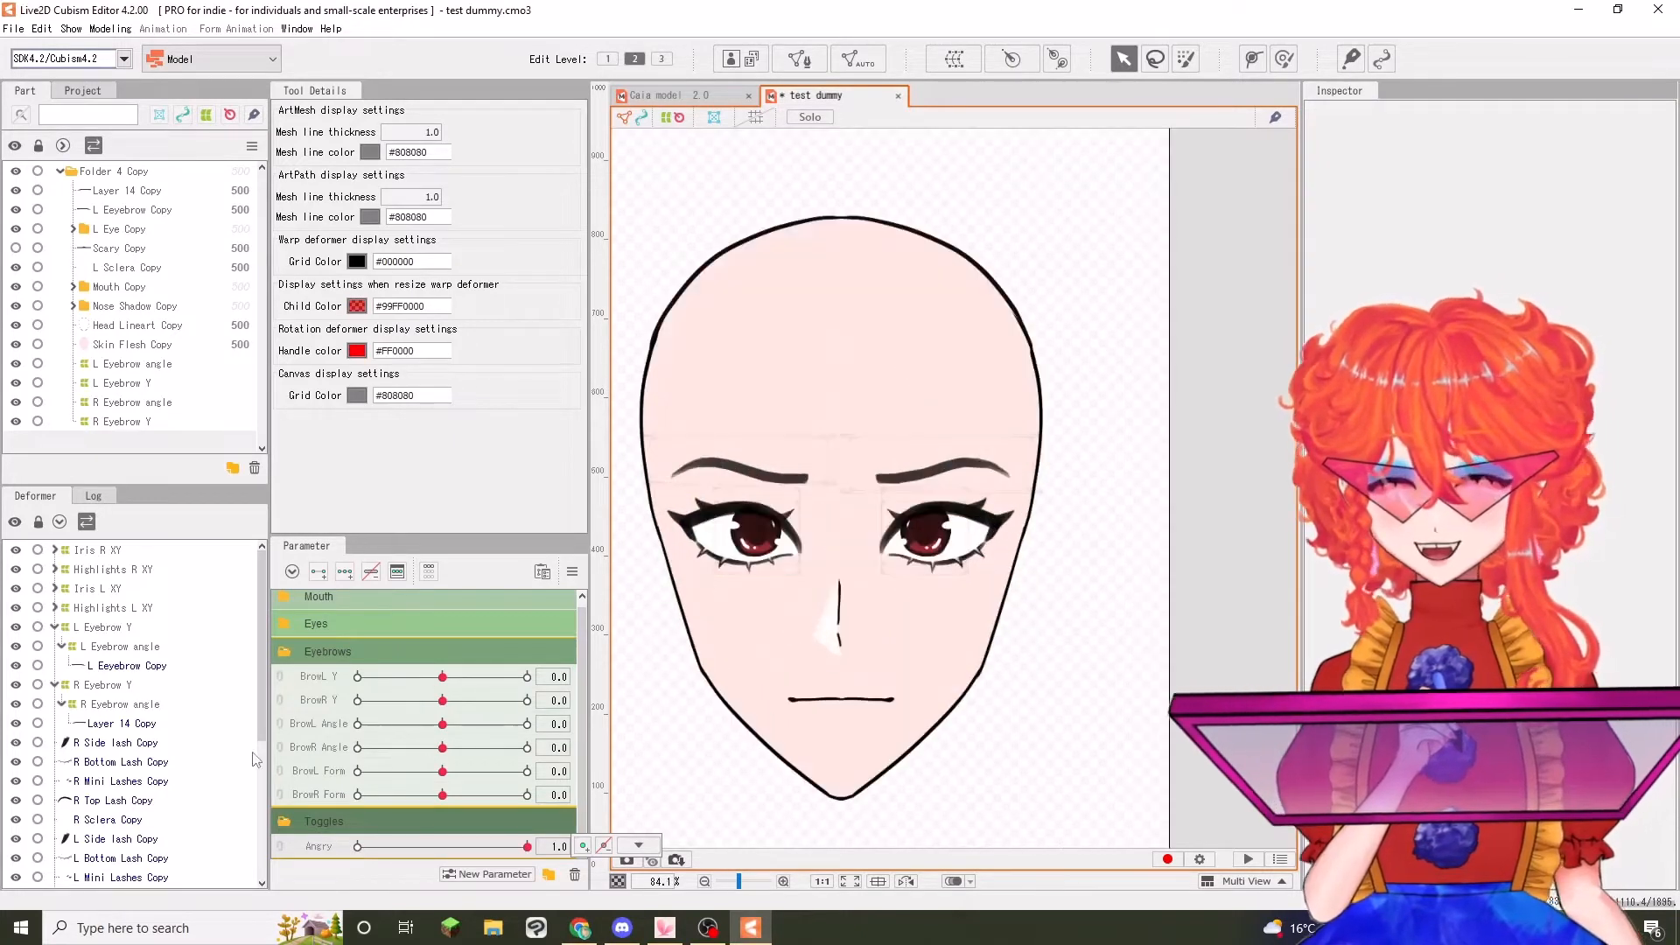
left_click(283, 652)
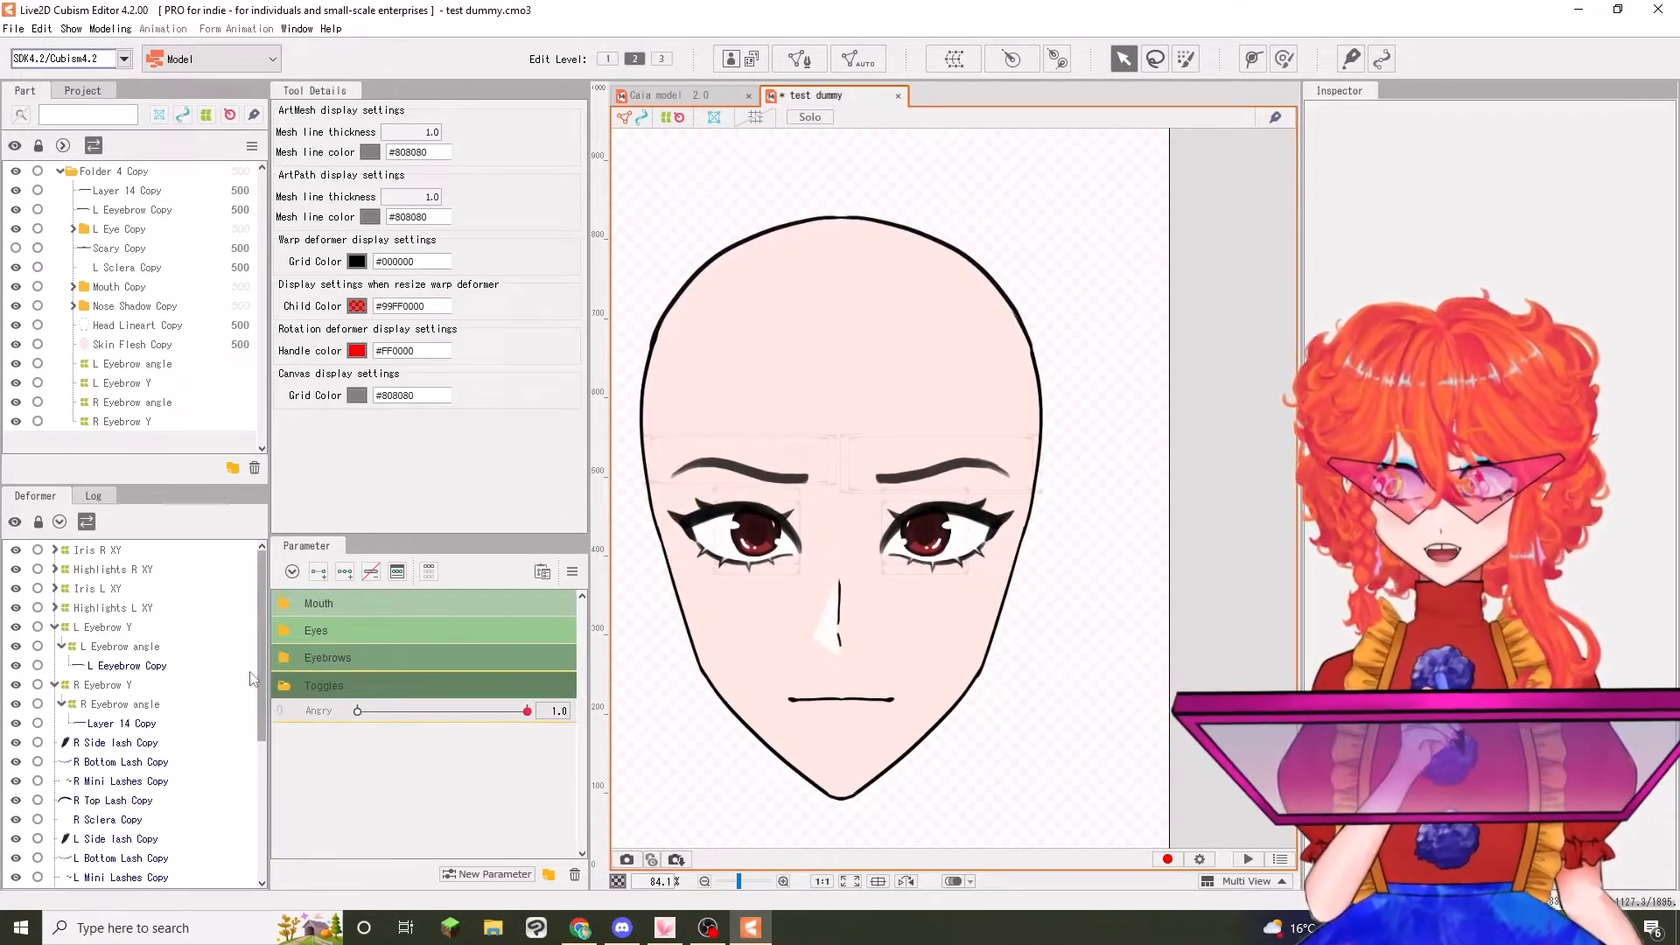
left_click(284, 633)
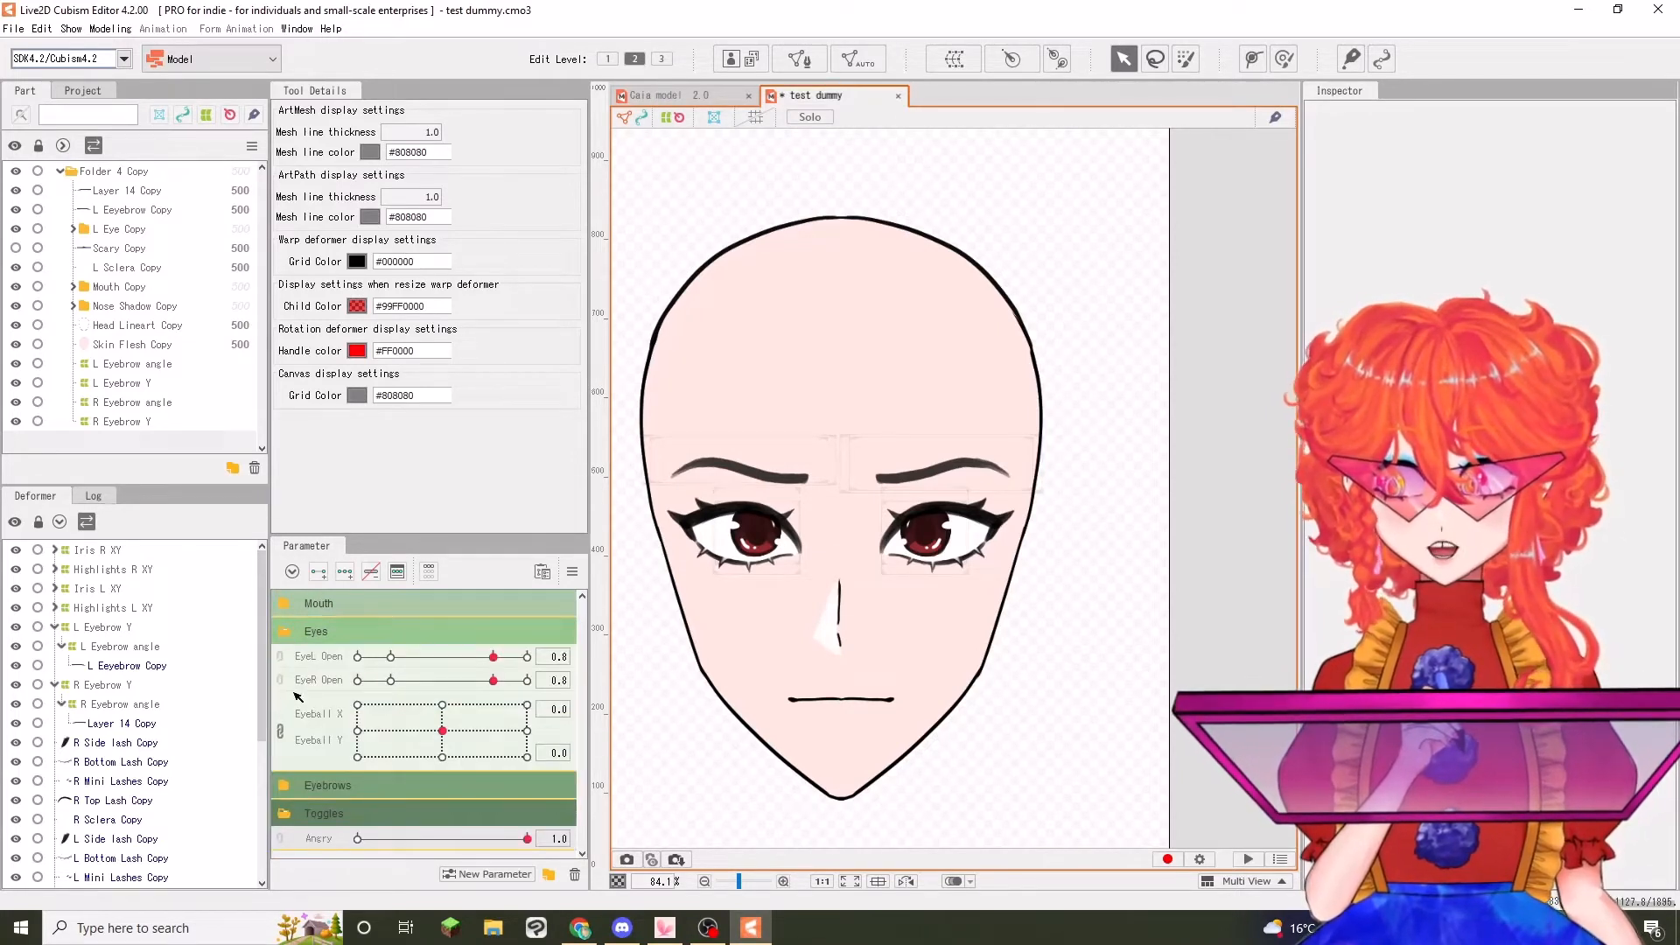
left_click(55, 551)
left_click(65, 570)
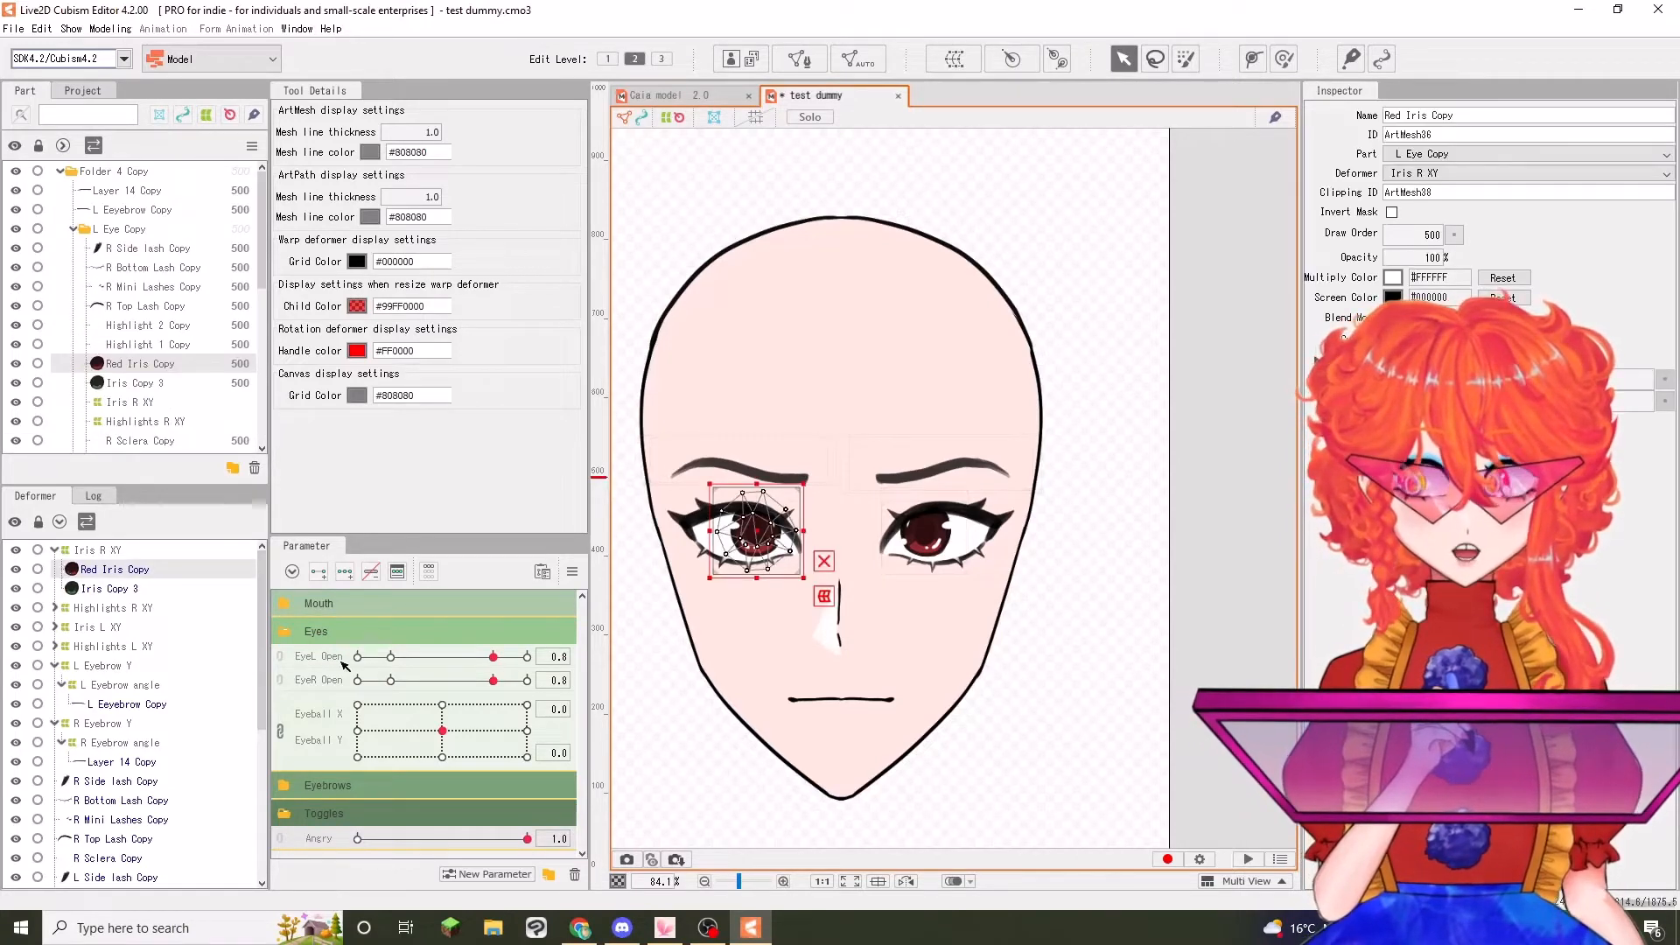
scroll(766, 538, "up", 2)
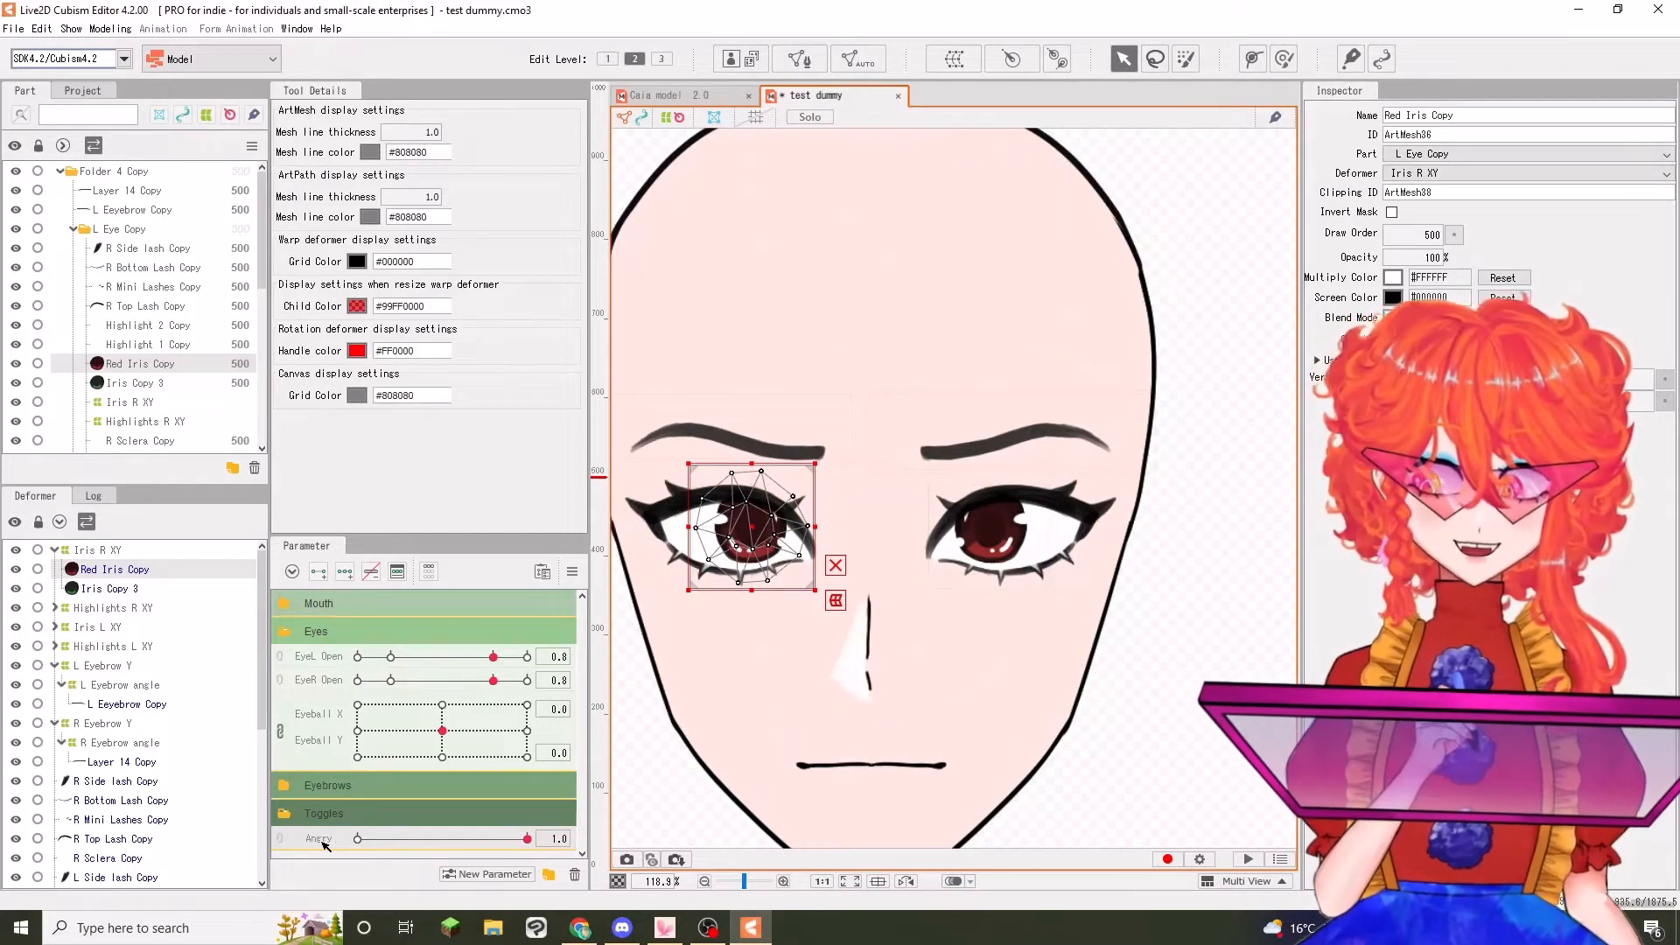
left_click(357, 838)
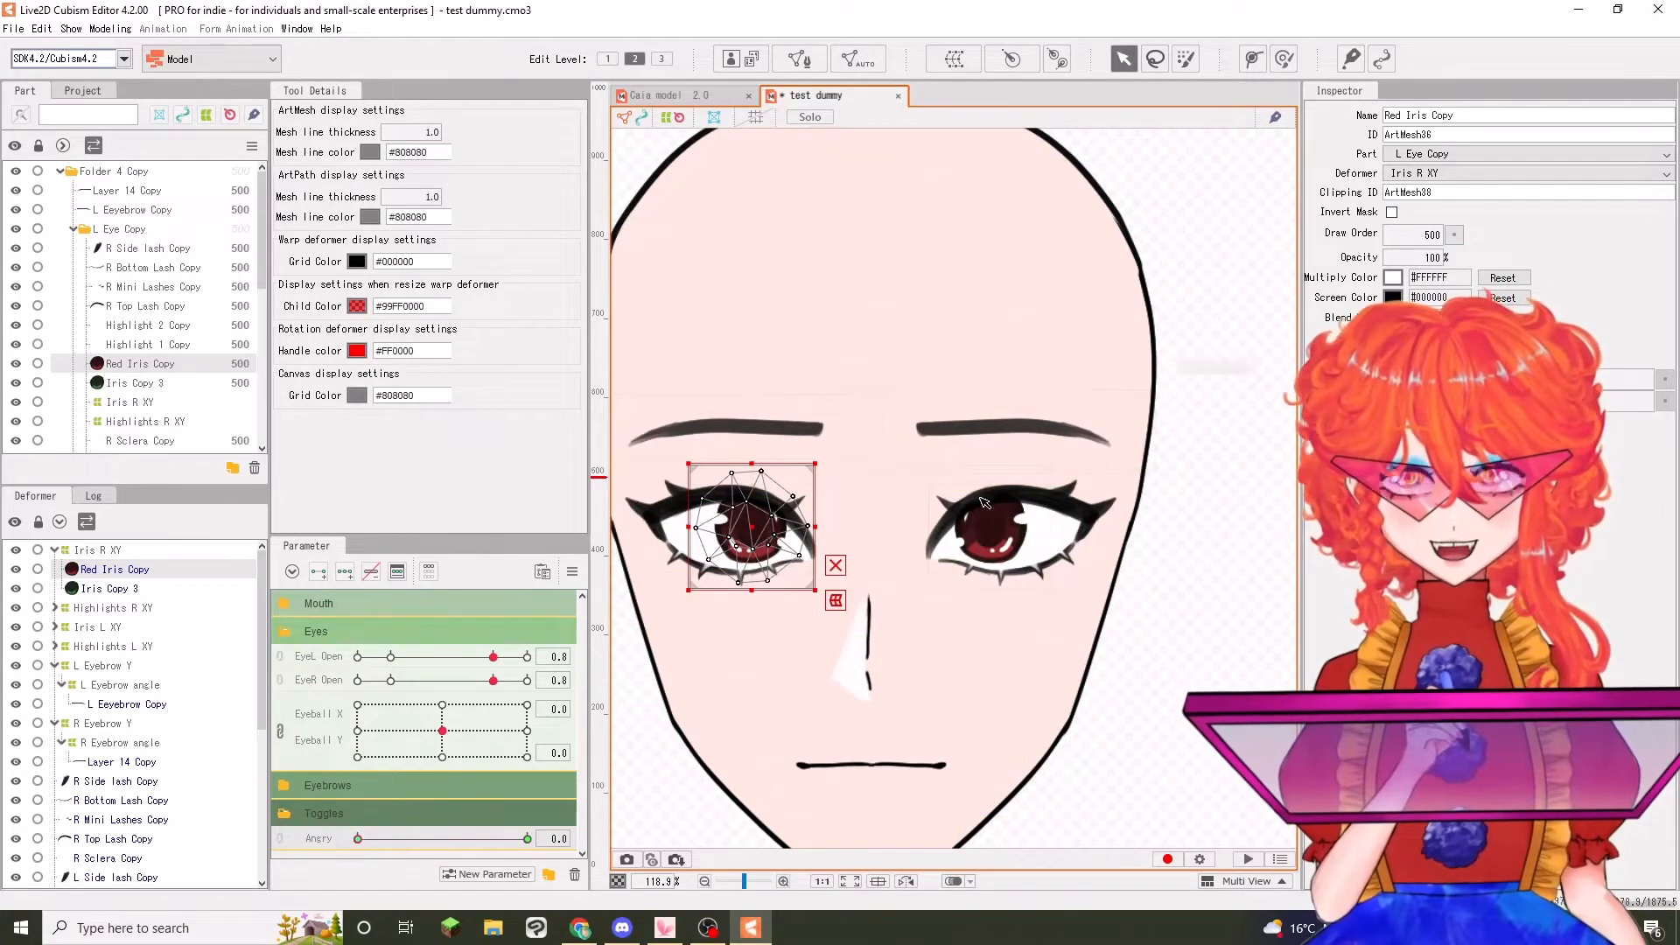
mouse_move(324, 846)
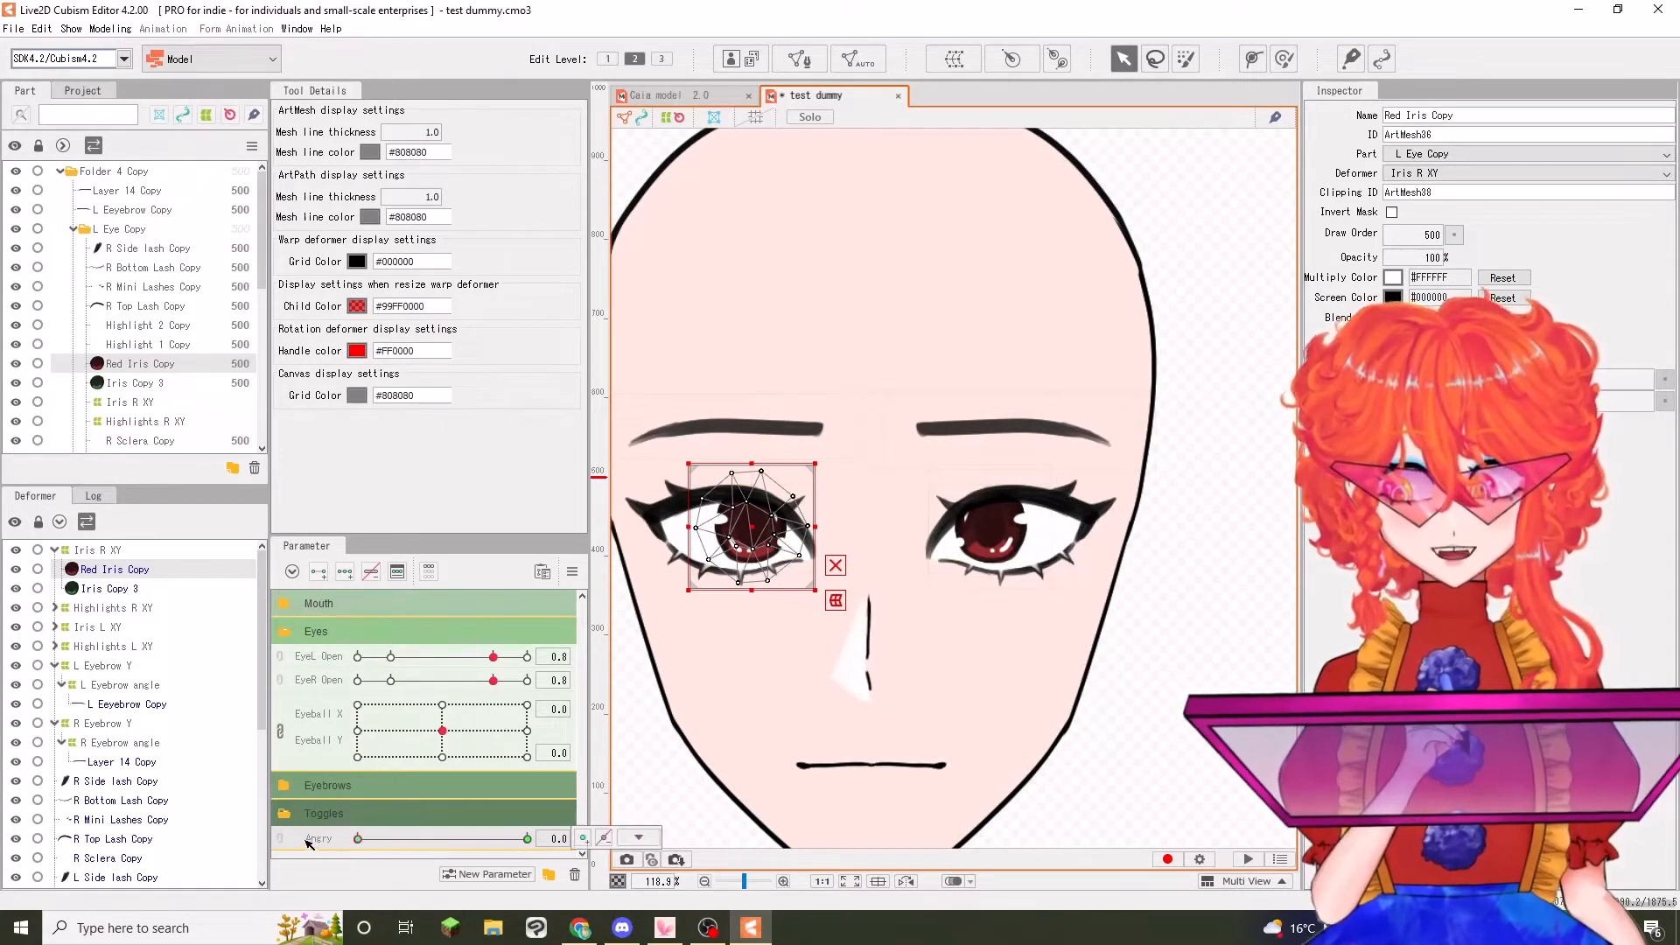
left_click_drag(1413, 264, 1405, 265)
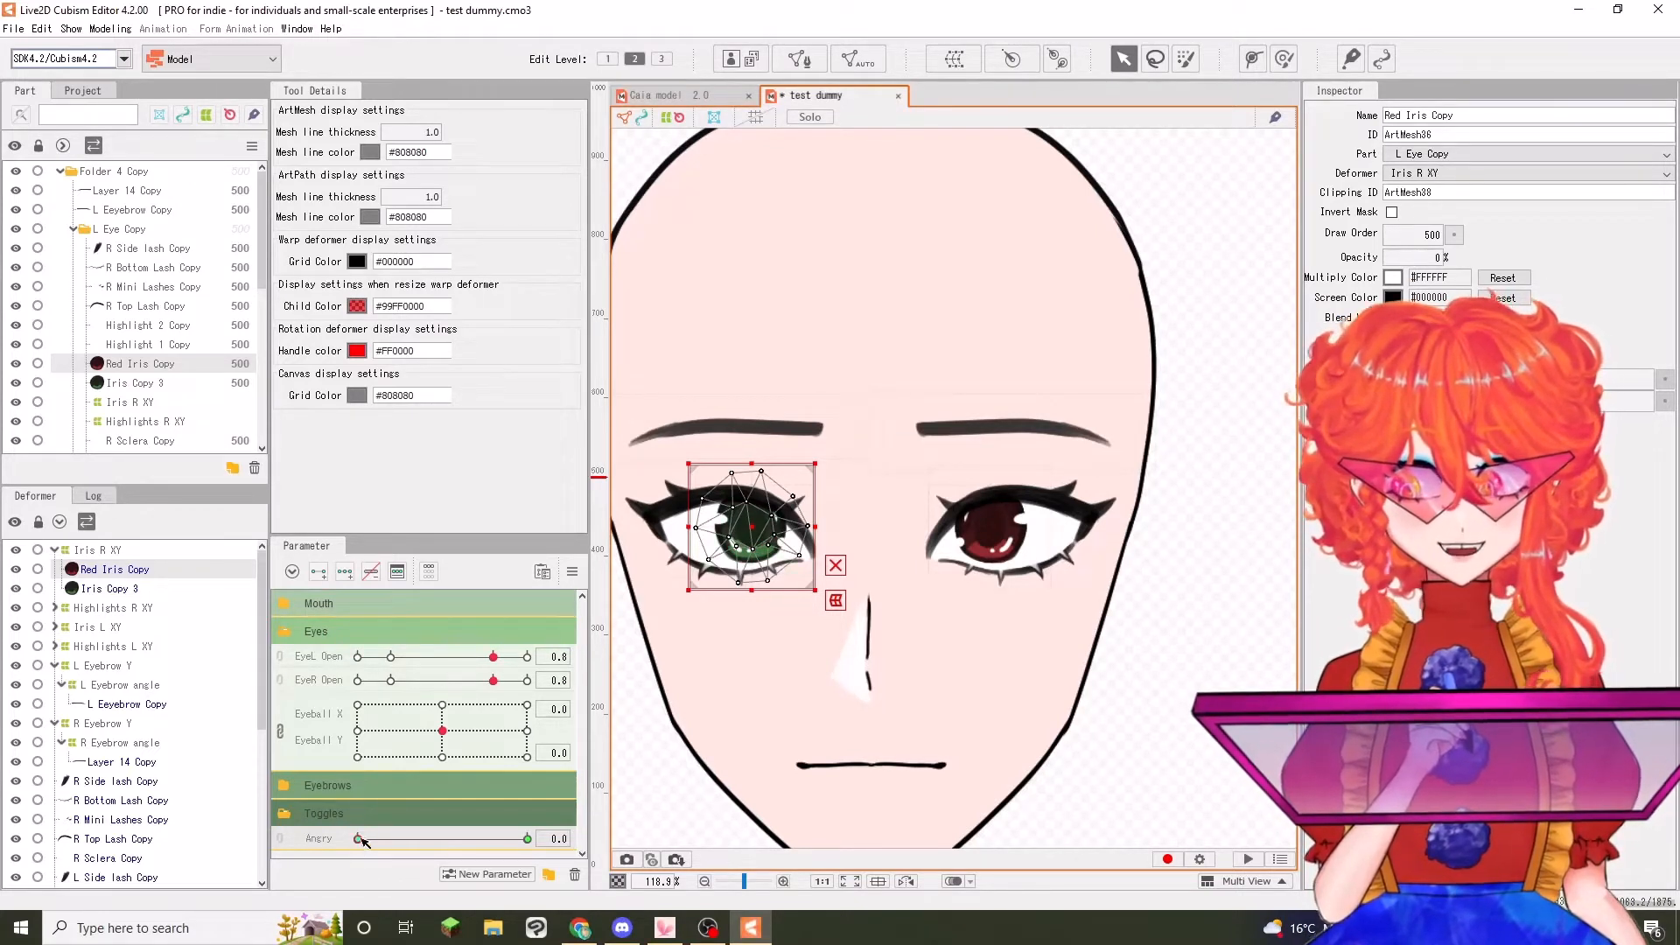
left_click_drag(361, 840, 5, 809)
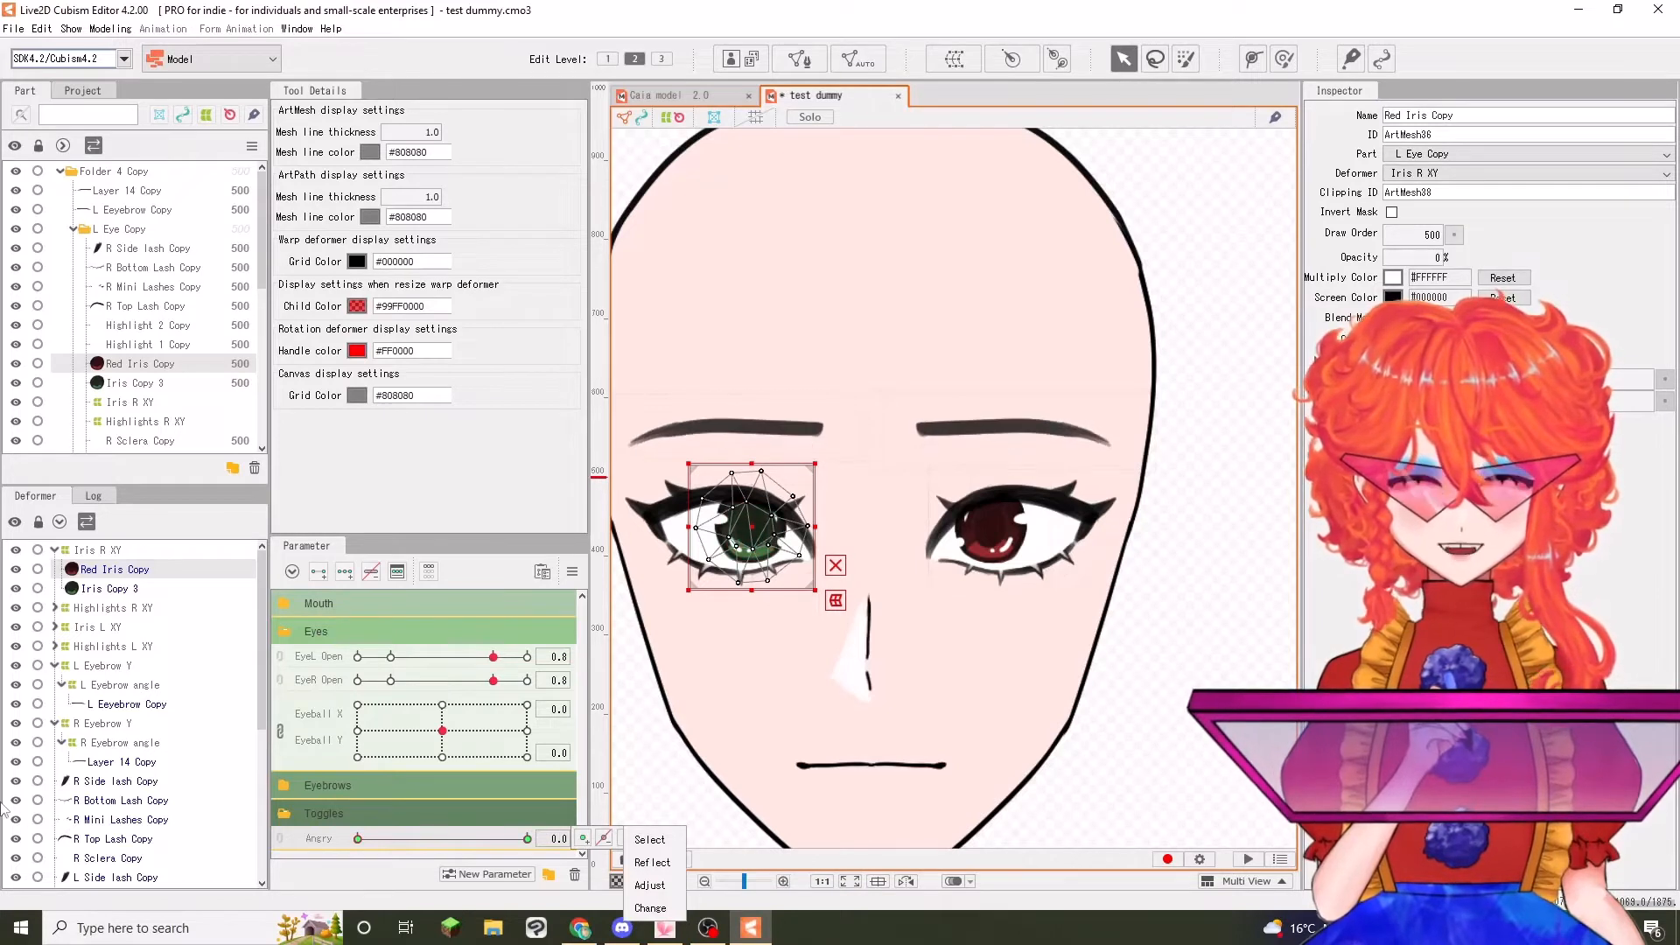
Key Red Iris Copy under Iris L XY at 0 and 1 on Angry, set its opacity to 0% at Angry 0.0, and test the toggle
left_click(54, 627)
left_click(112, 646)
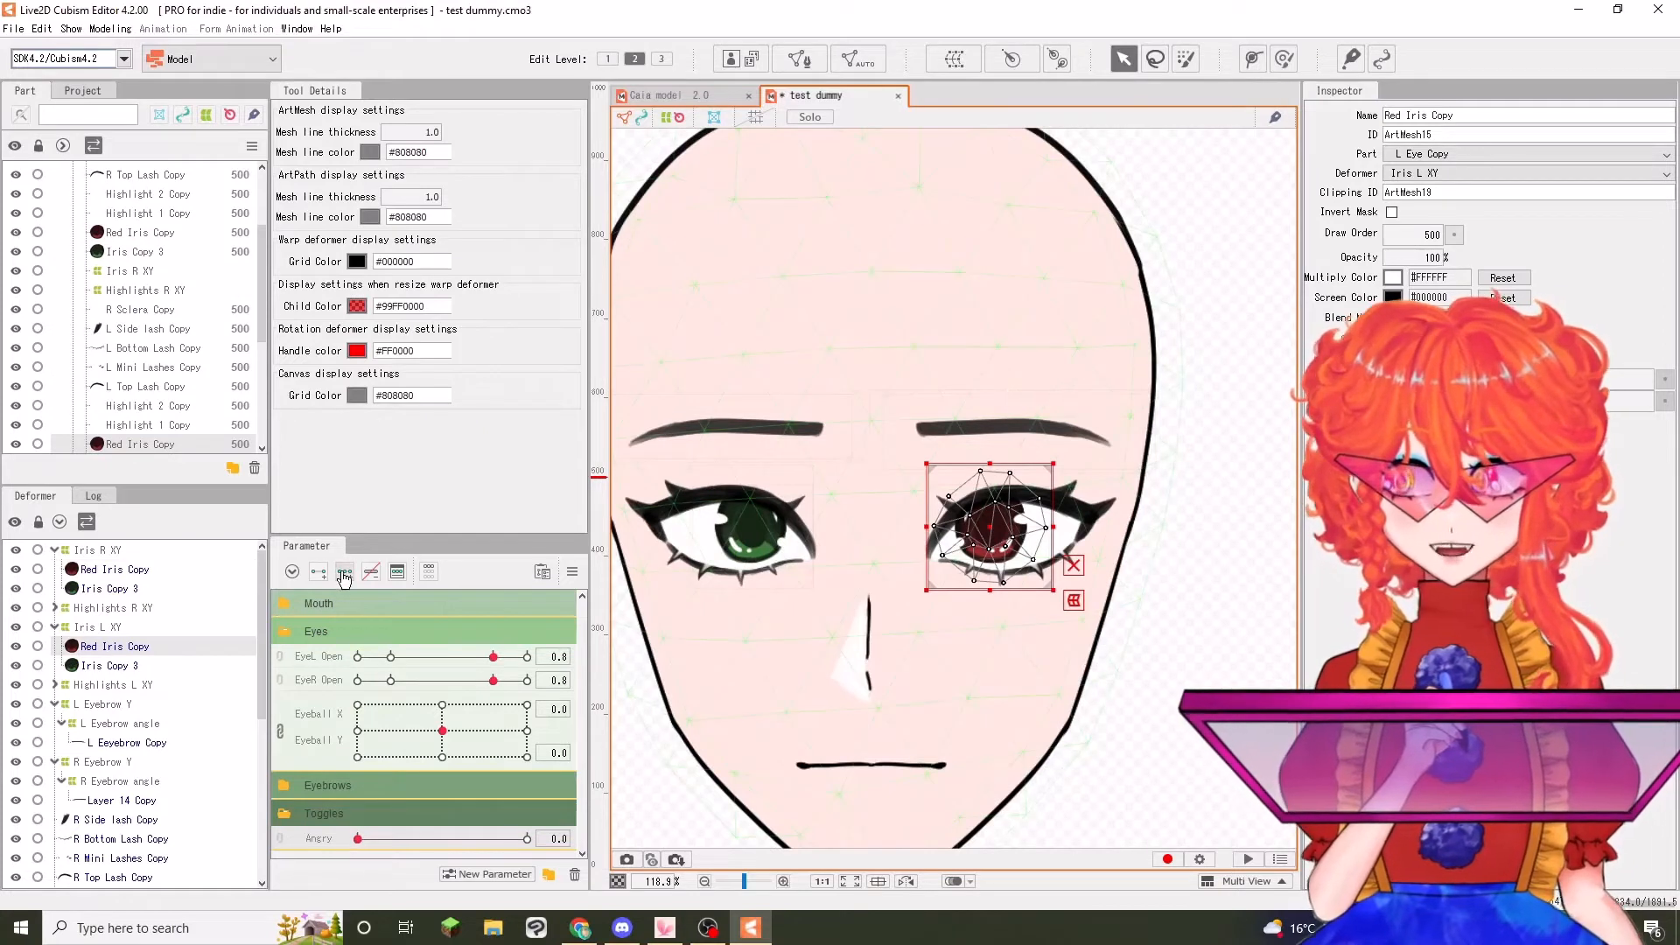
left_click_drag(1420, 258, 1371, 247)
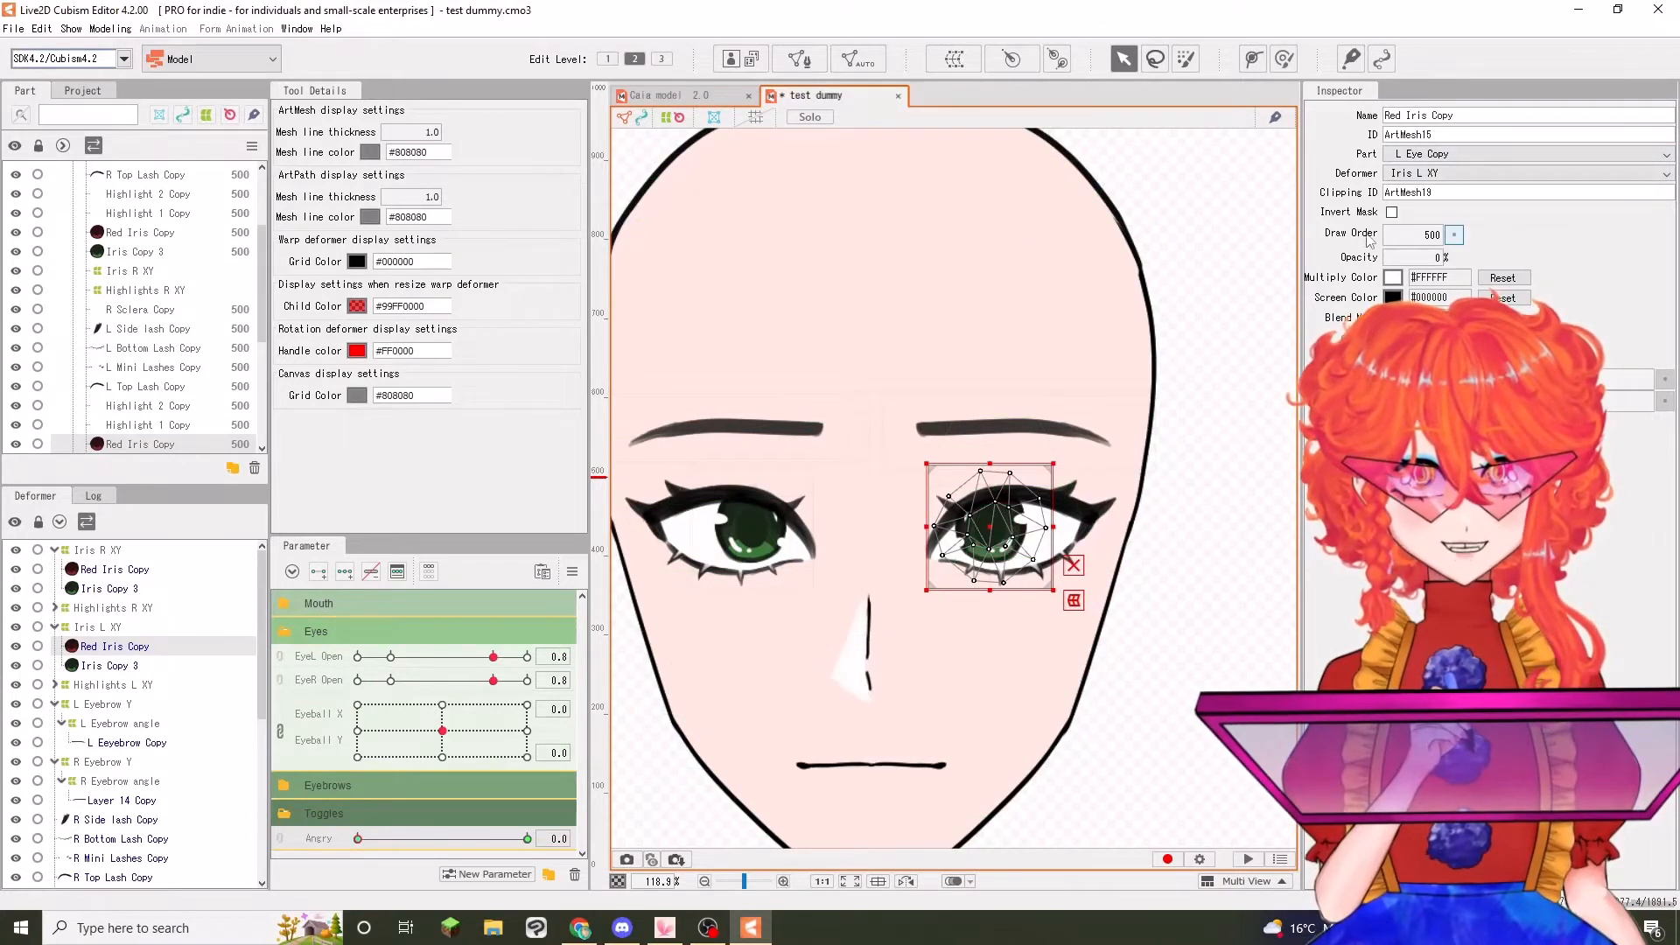
left_click(1264, 251)
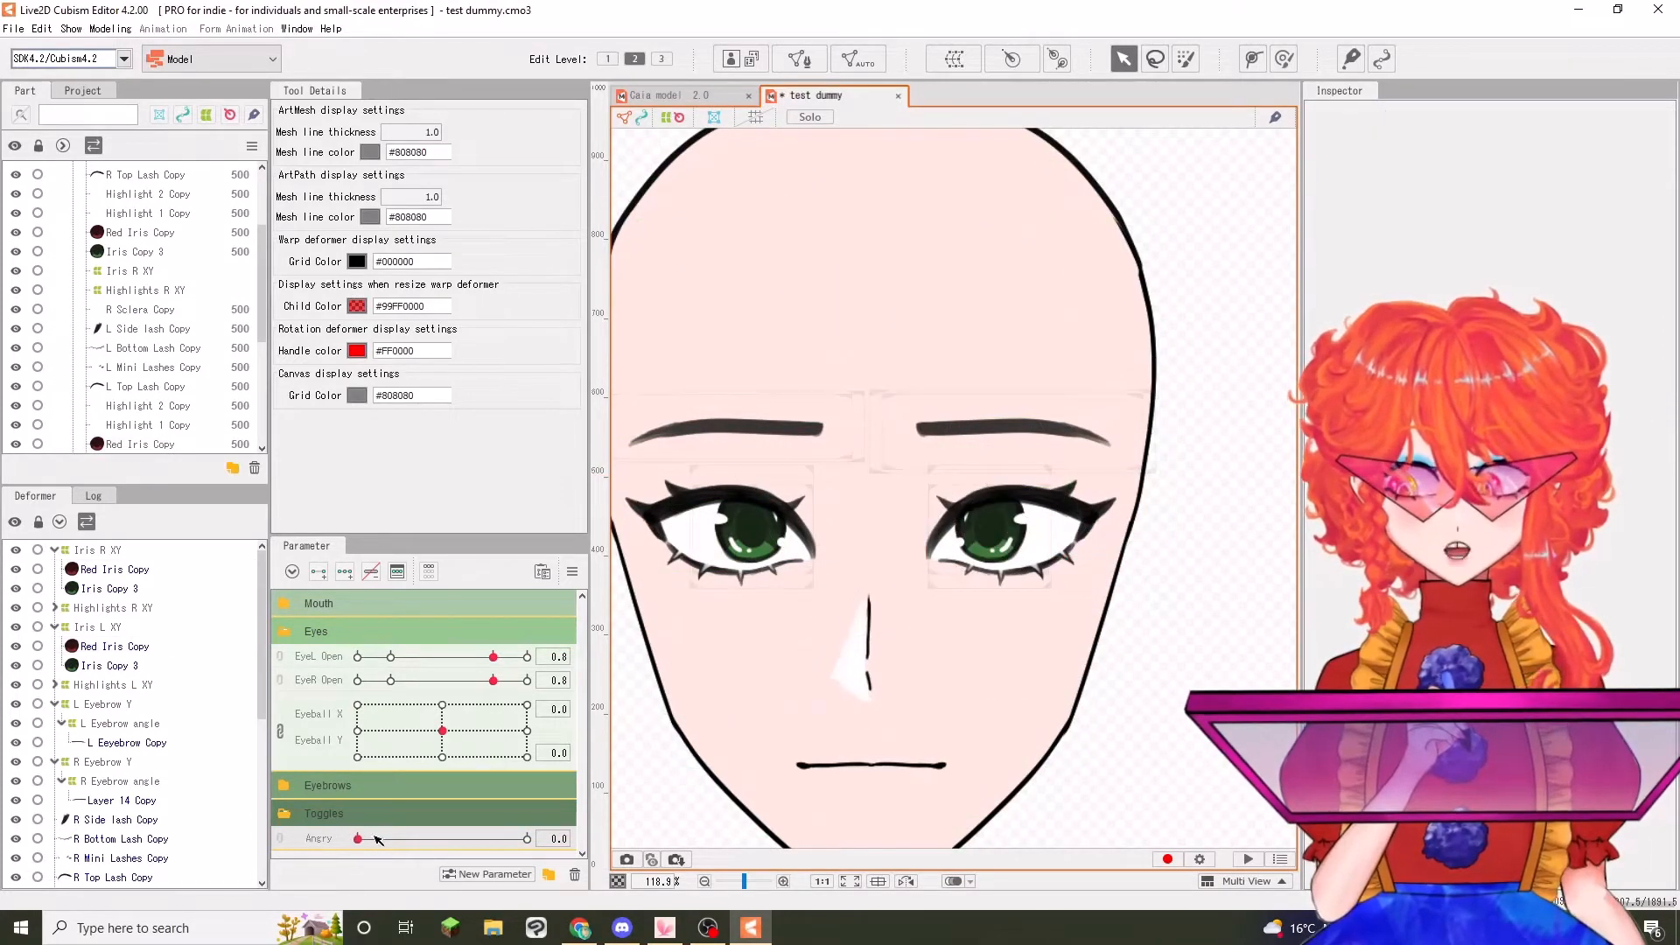
left_click_drag(357, 839, 39, 688)
Select the right eye's side, bottom, mini and top lash meshes plus R Sclera Copy, and add keys at 0 and 1 on Angry
scroll(39, 691, "down", 3)
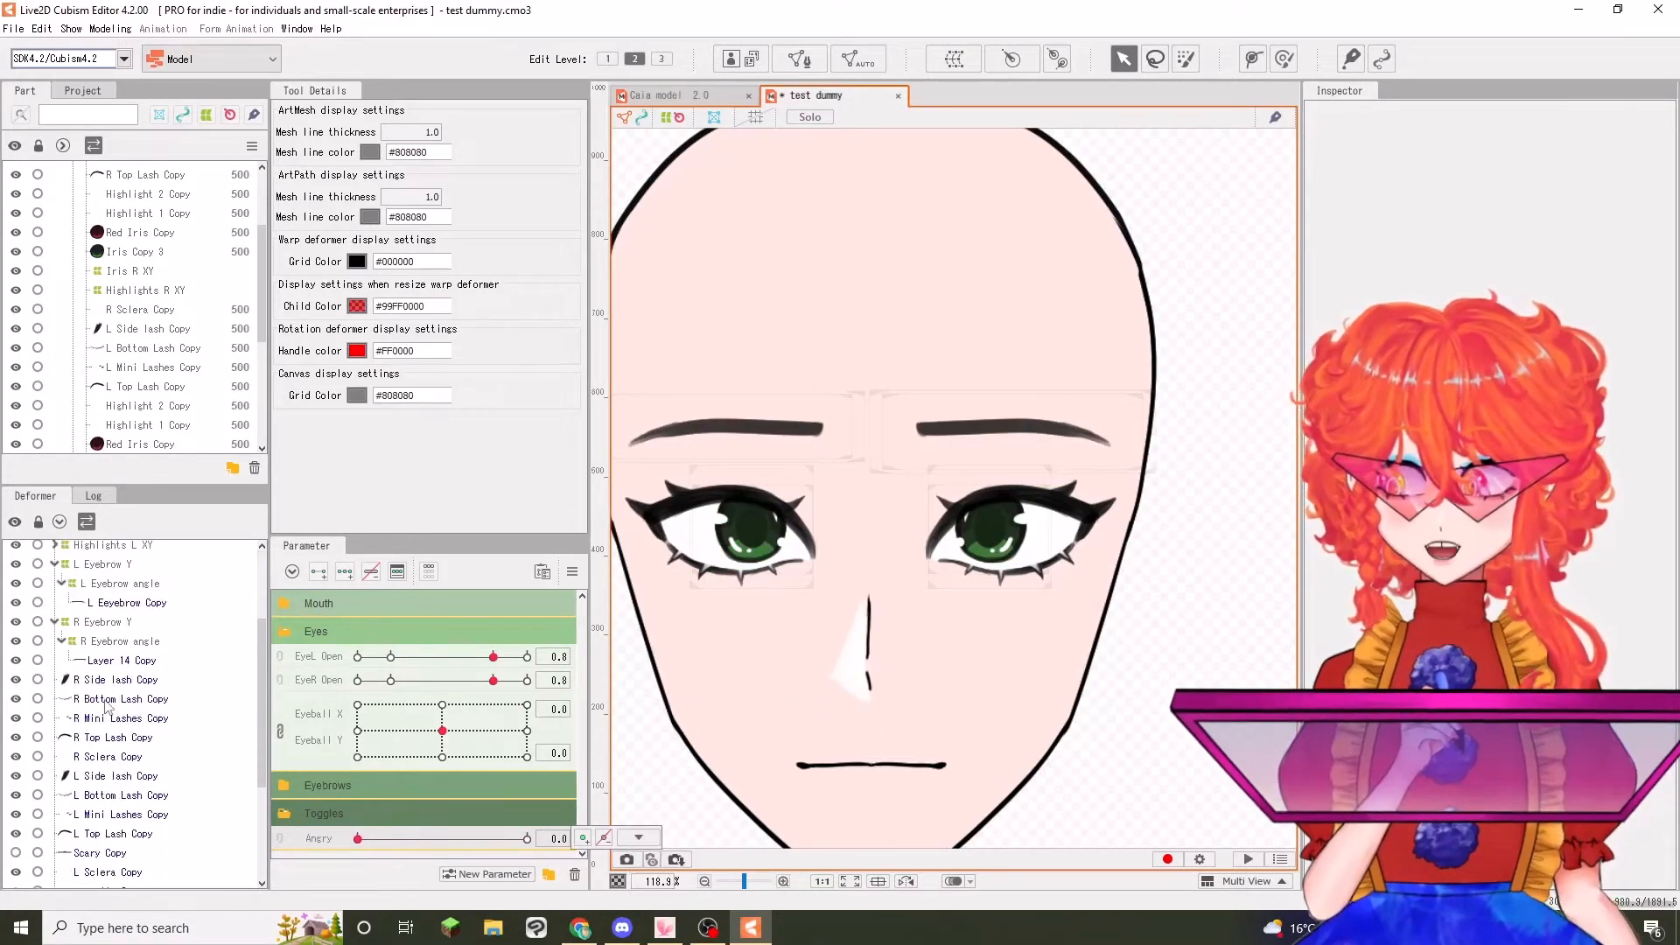
left_click(114, 698)
left_click(108, 681)
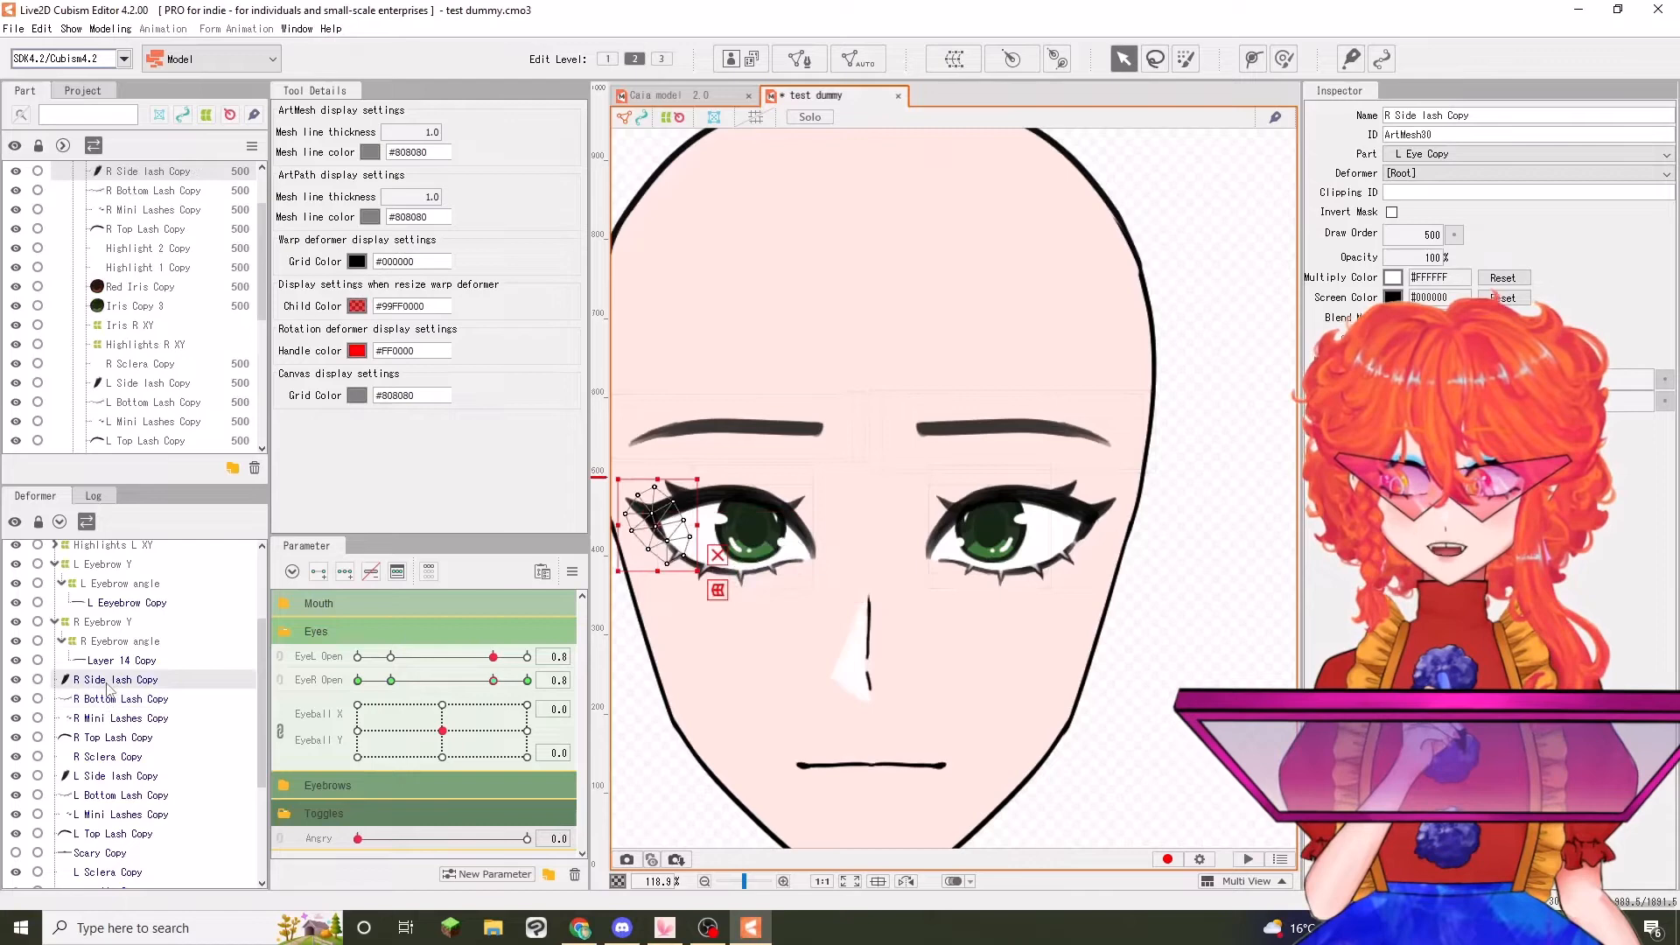
left_click(111, 739, "shift")
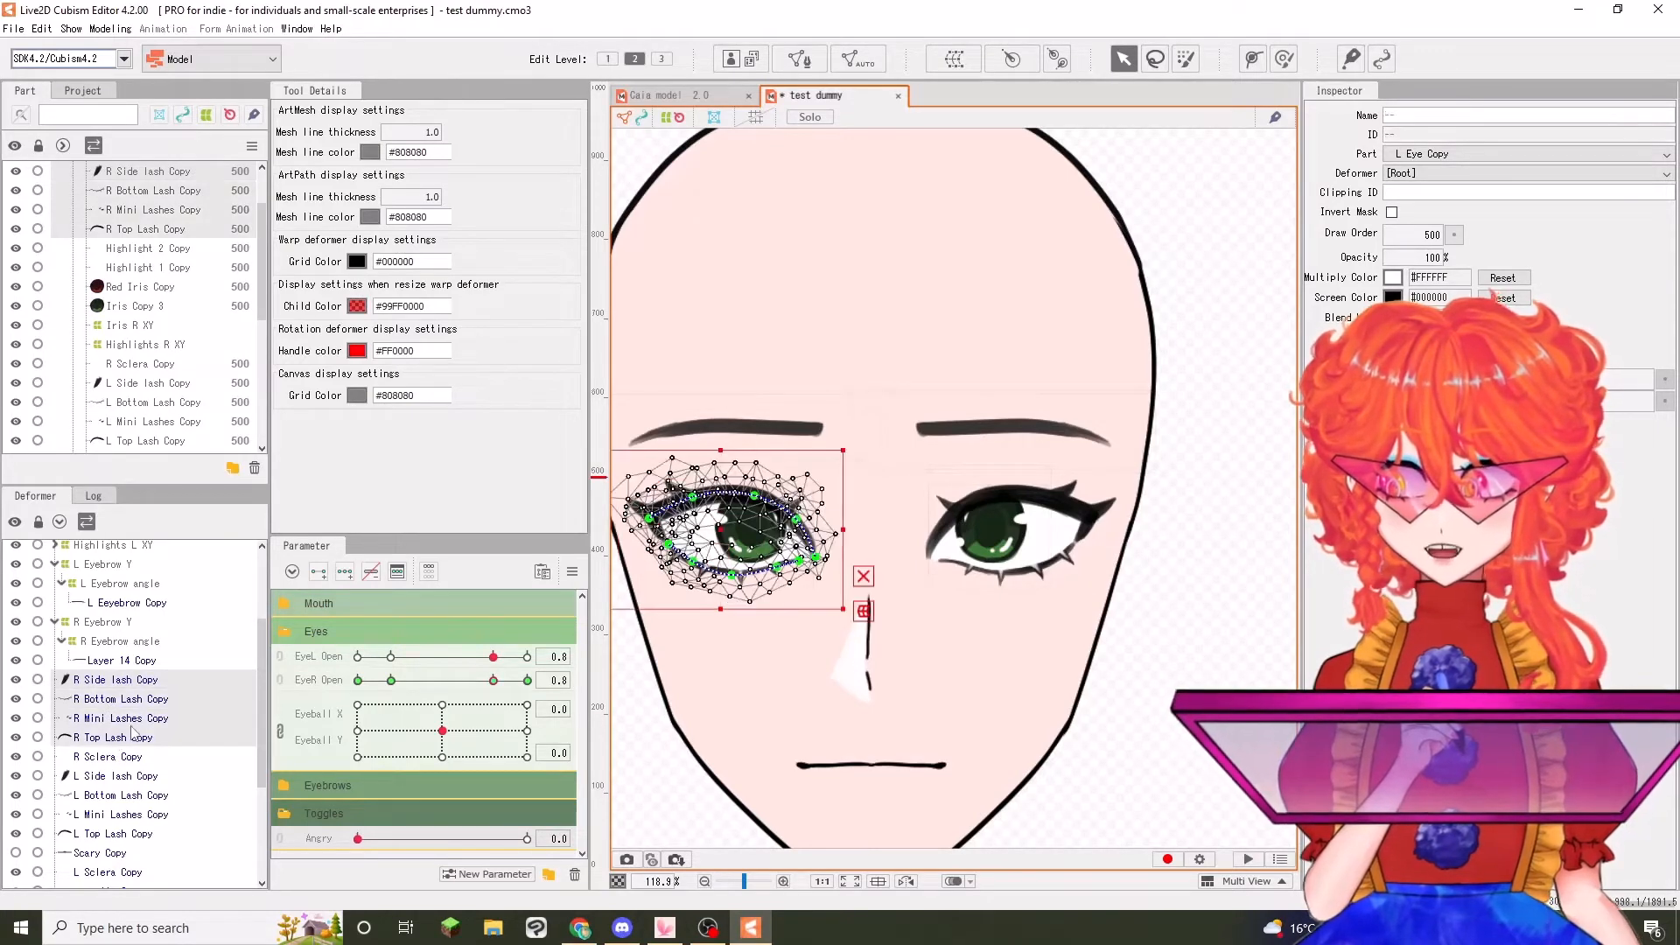
left_click(131, 757, "shift")
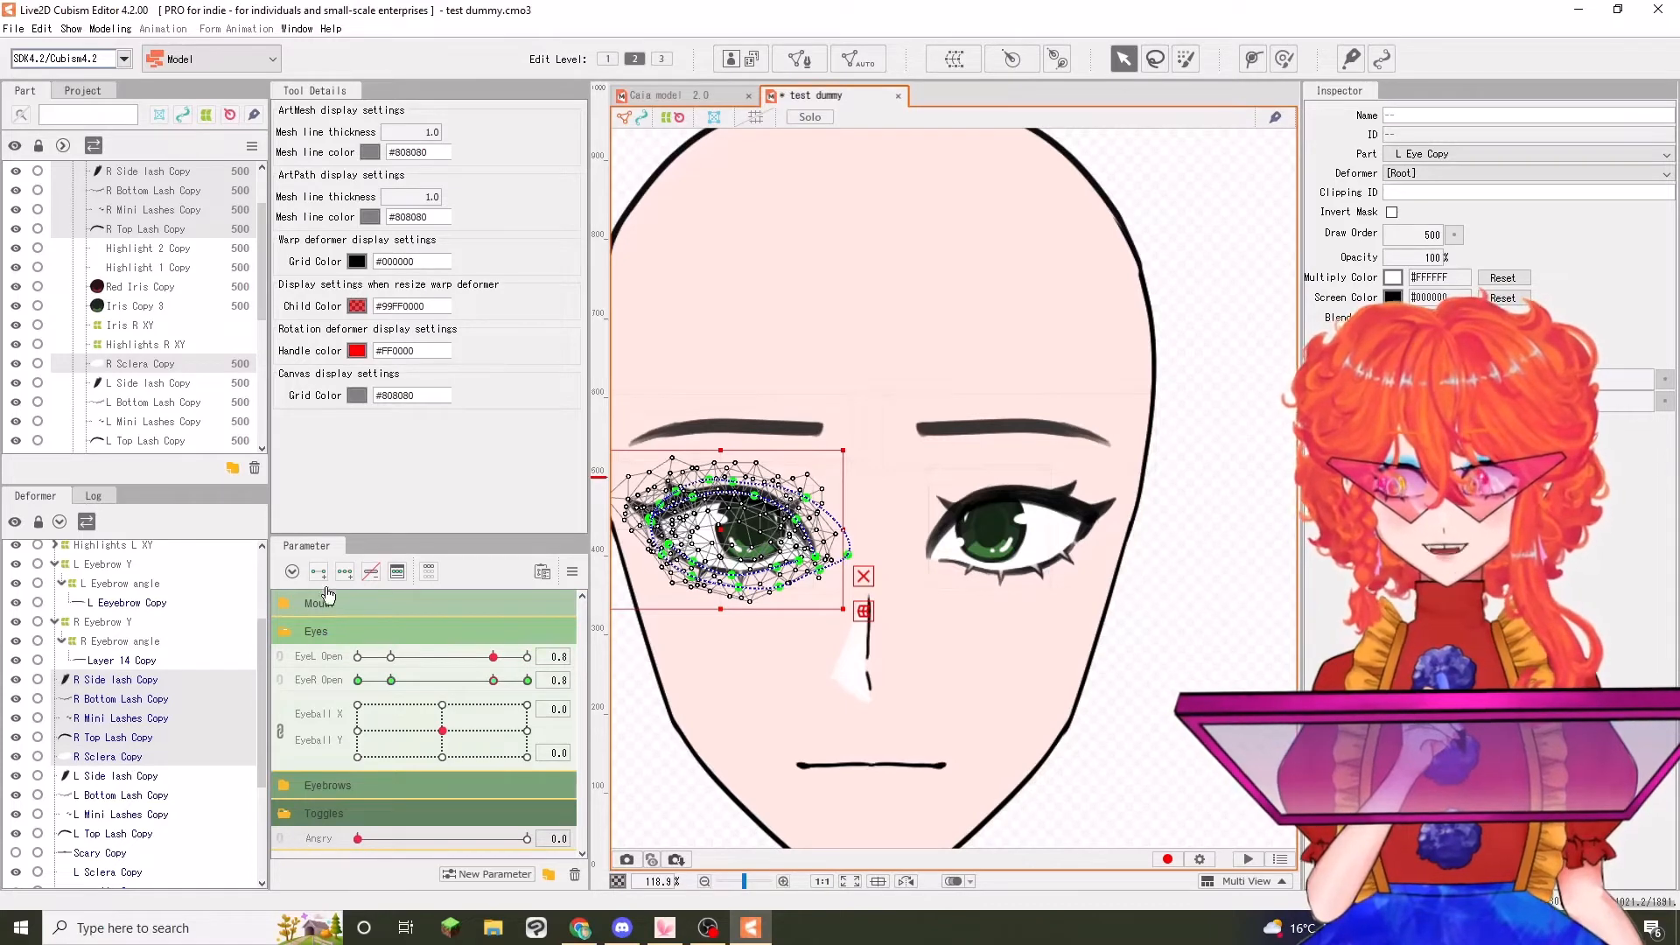
left_click(391, 681)
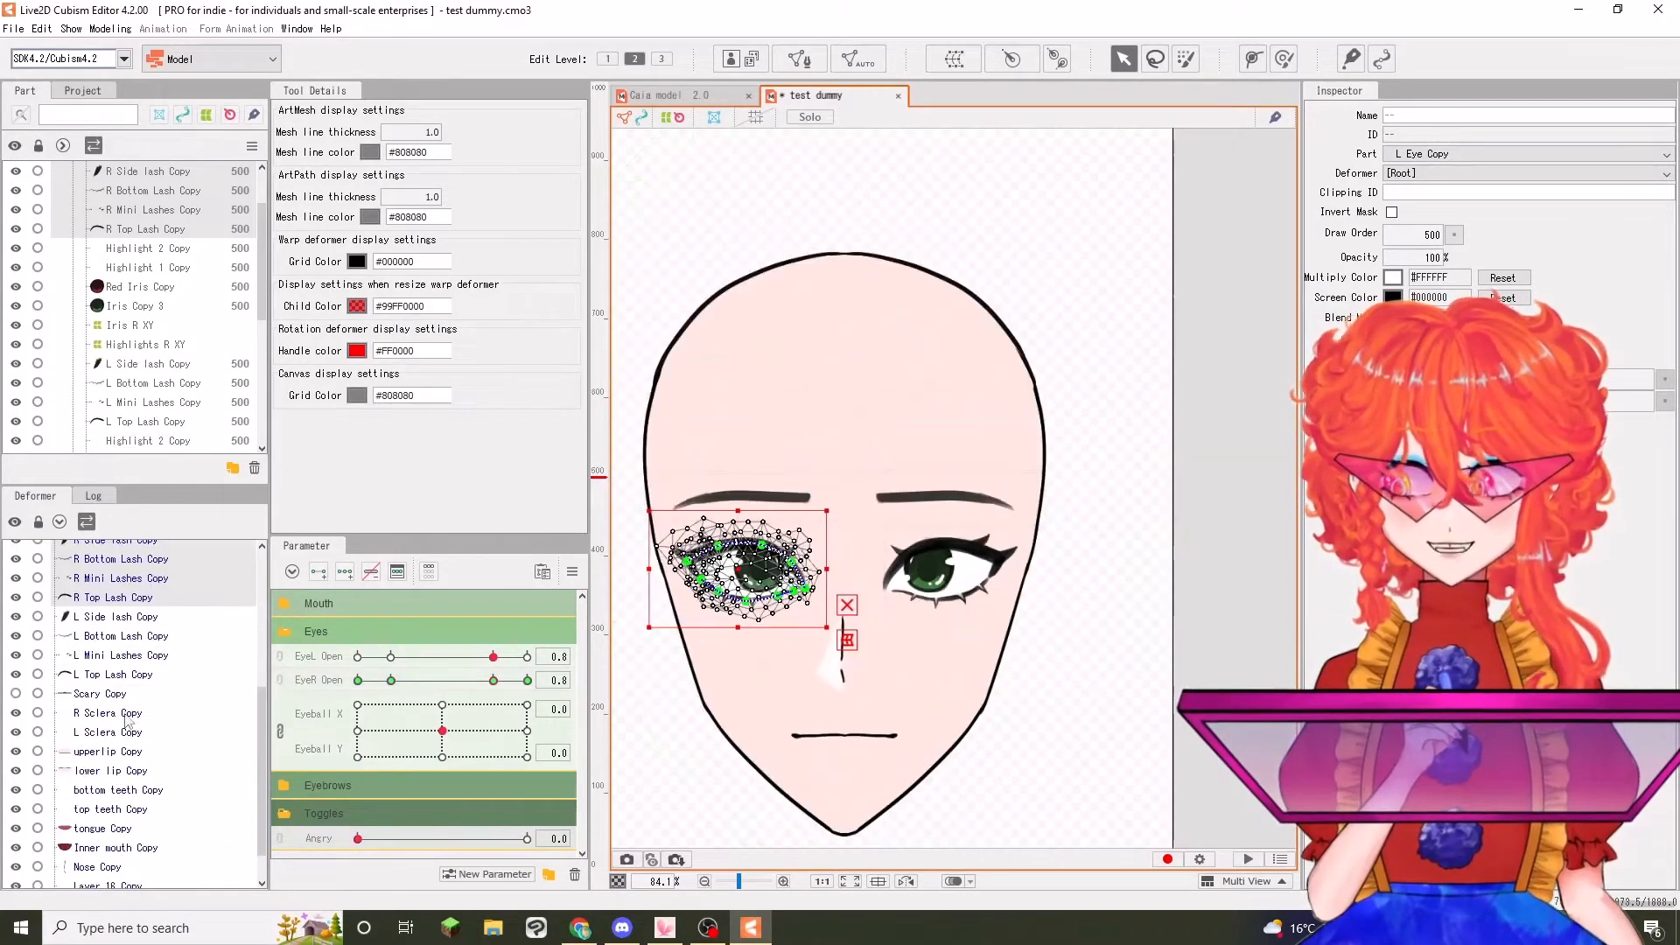
left_click(129, 713)
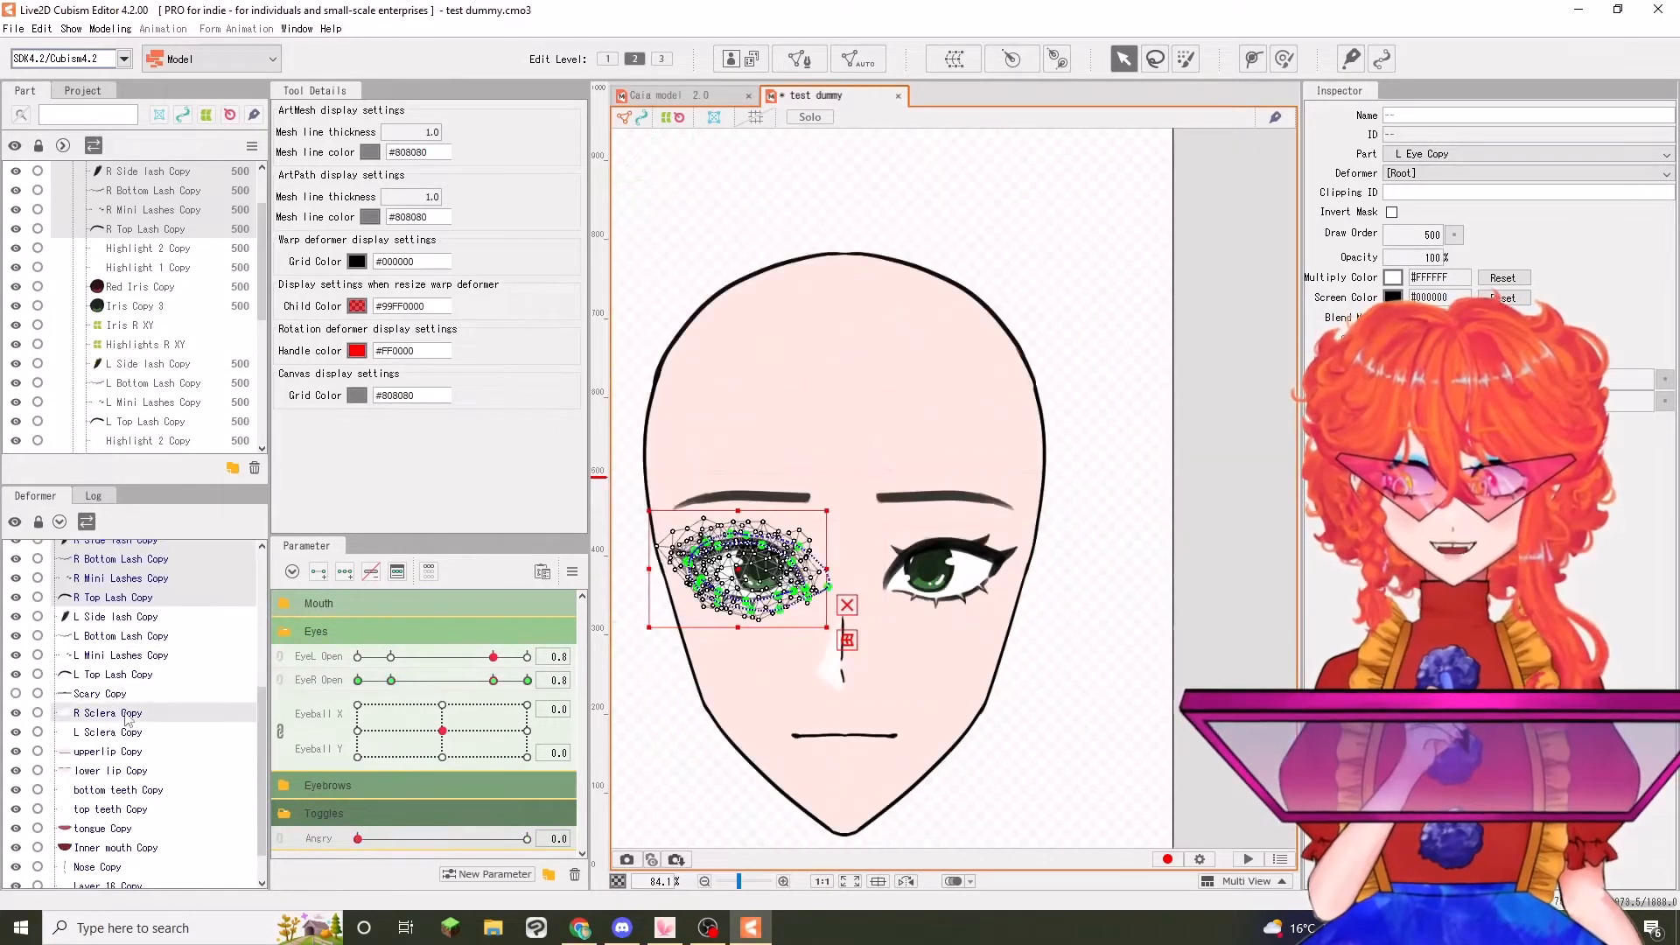
scroll(196, 655, "up", 1)
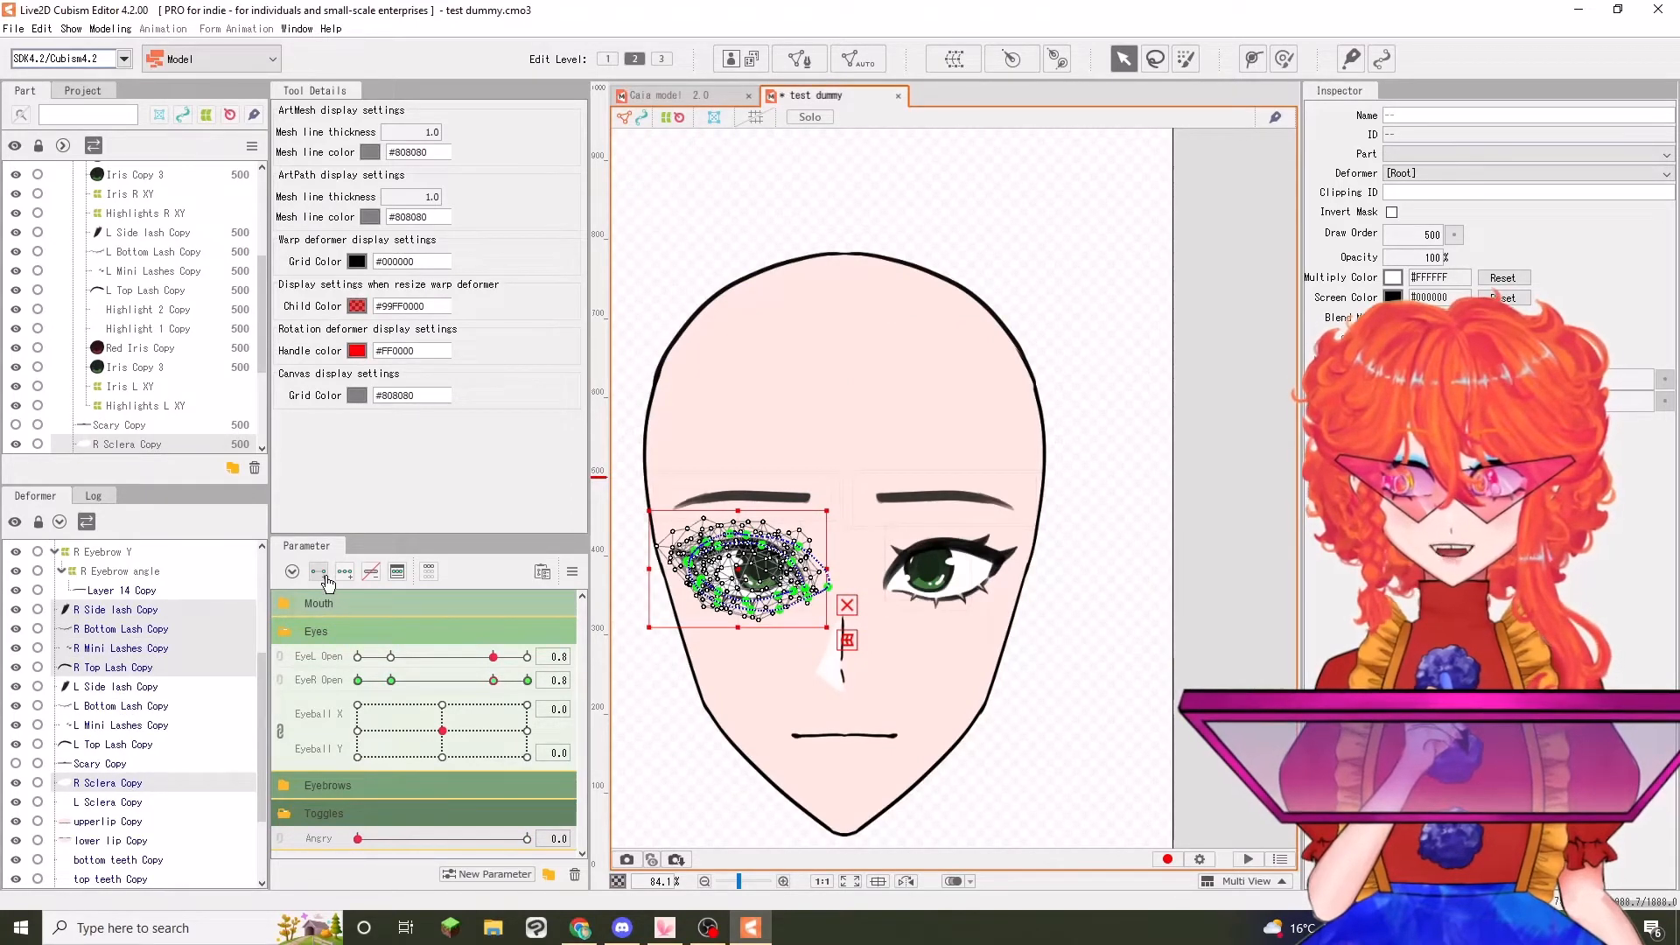
With Angry at 1.0, copy the right eye's shape from EyeR Open 0.2 and paste it at EyeR Open 0.8 and 1.0
left_click_drag(366, 842, 529, 840)
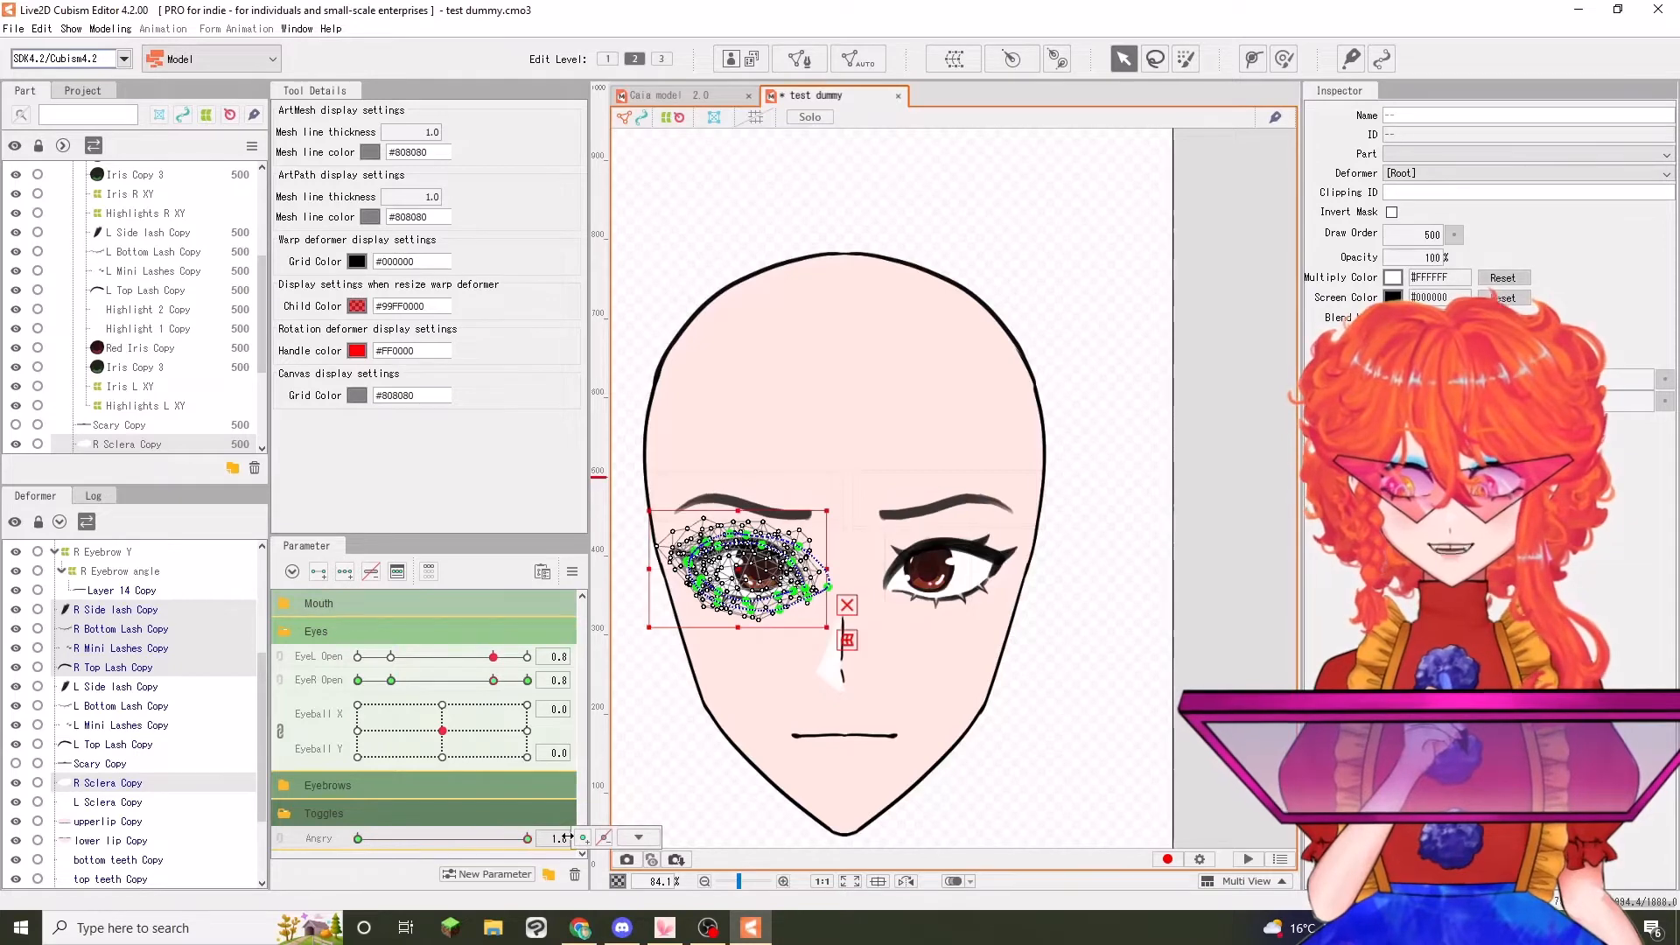
left_click(391, 682)
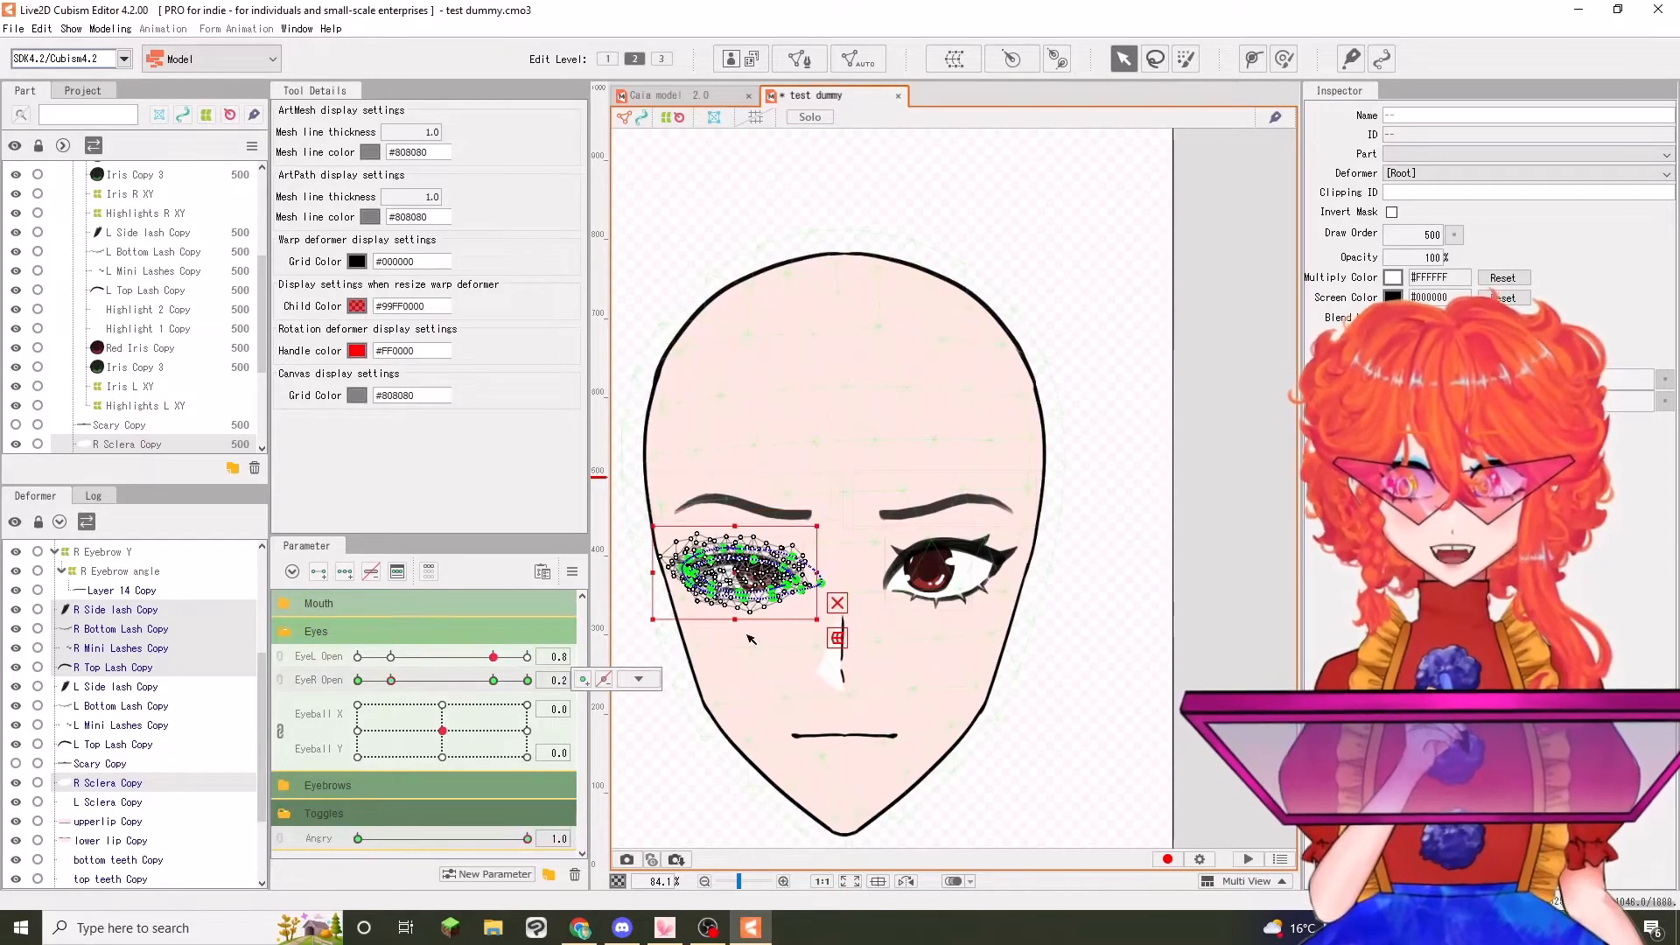
left_click(496, 681)
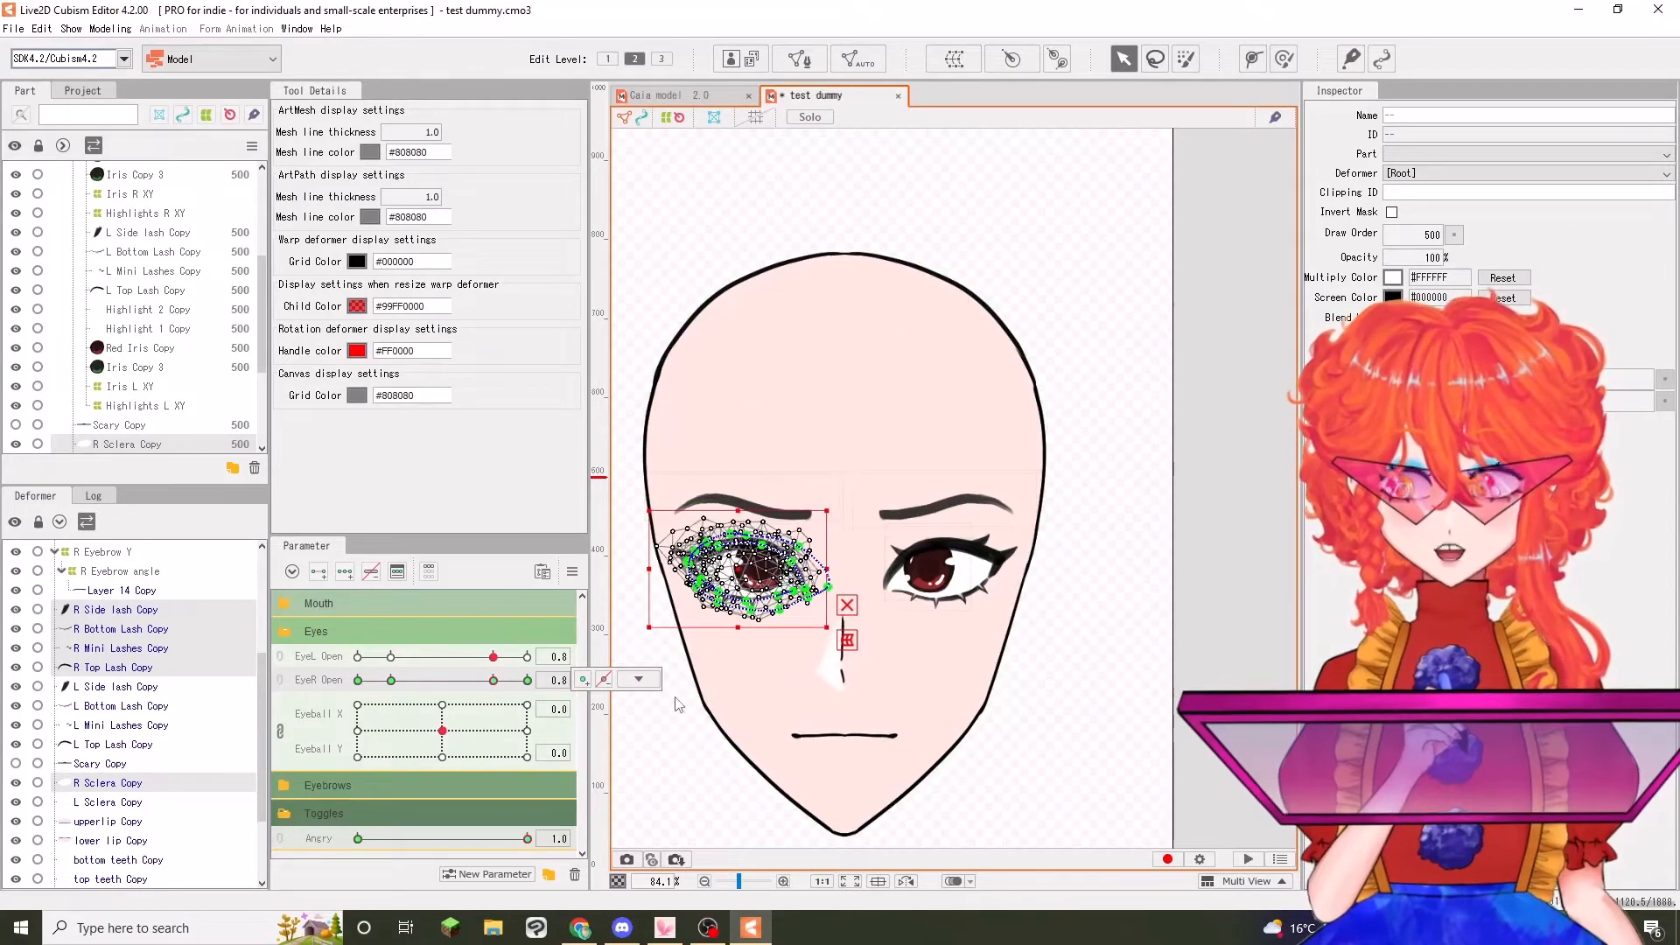
key("ctrl+v")
left_click(527, 681)
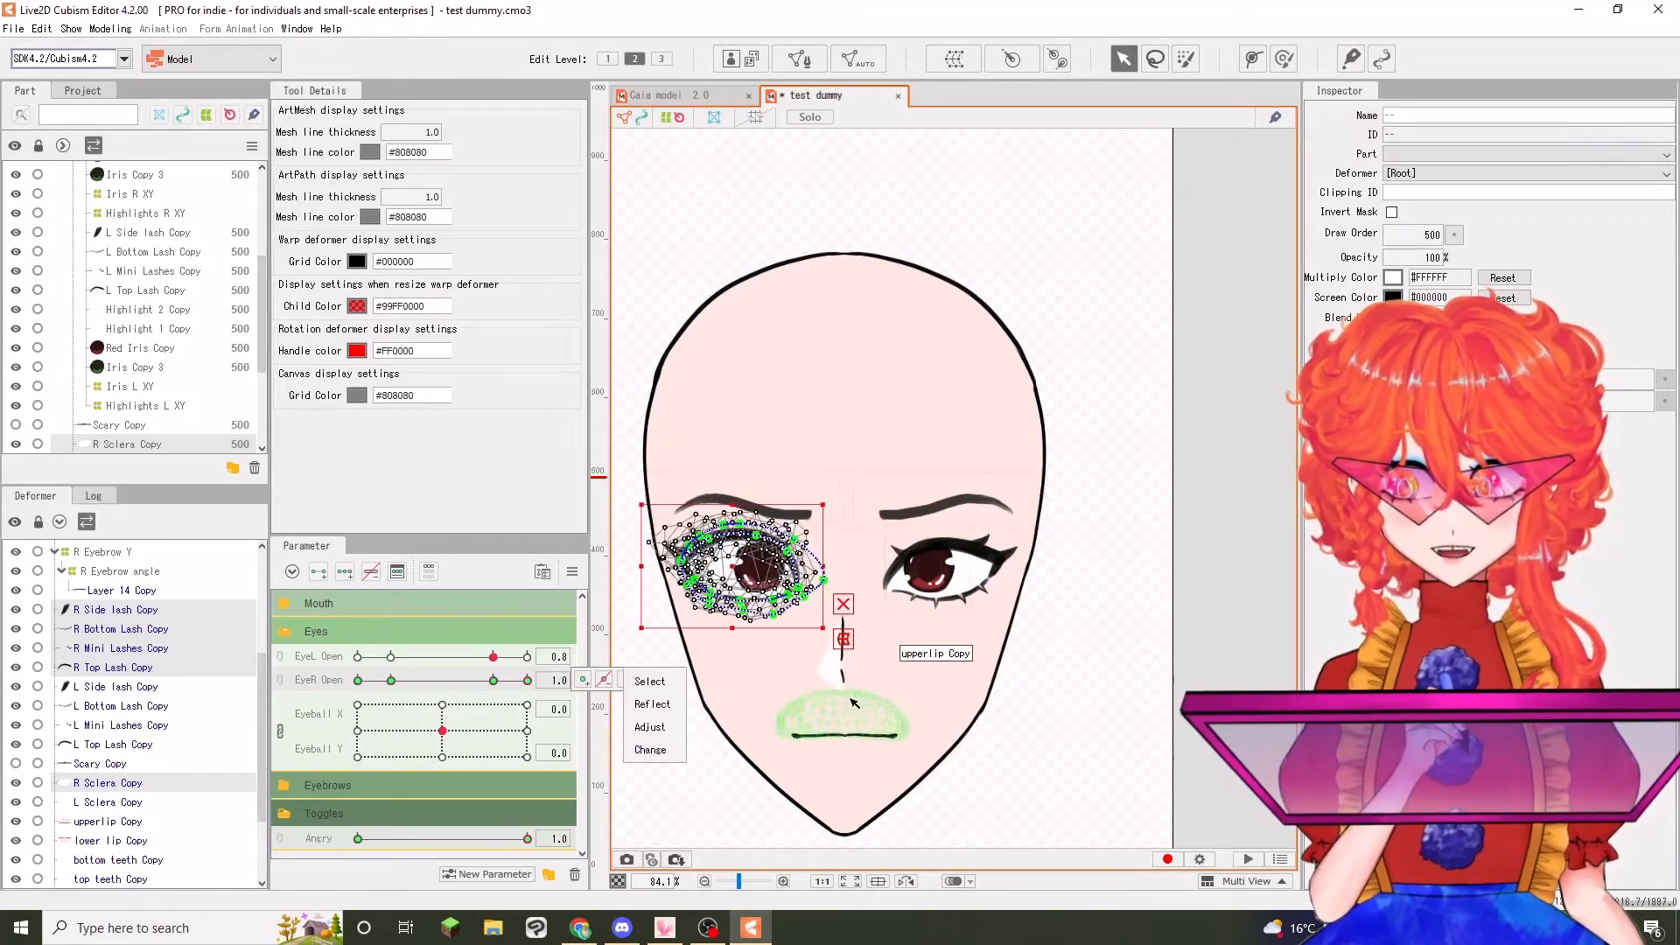
key("ctrl+v")
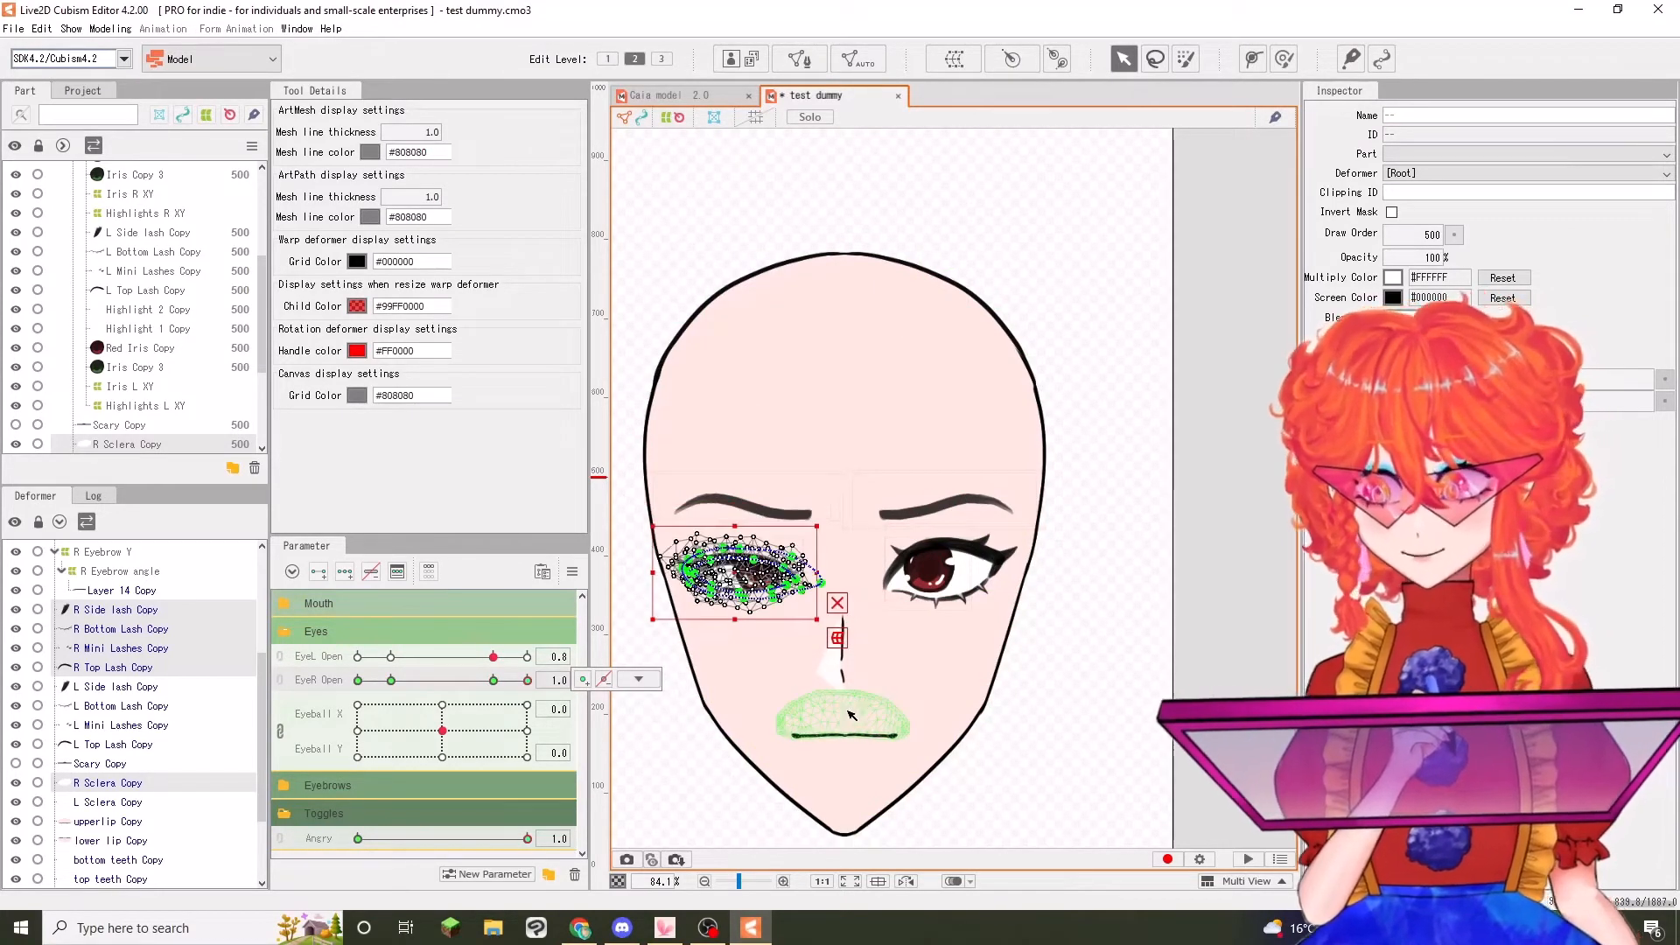
Deselect the right eye meshes and preview the eye by moving Angry from 1.0 to 0.0
left_click(712, 784)
left_click(525, 842)
left_click_drag(523, 844, 357, 839)
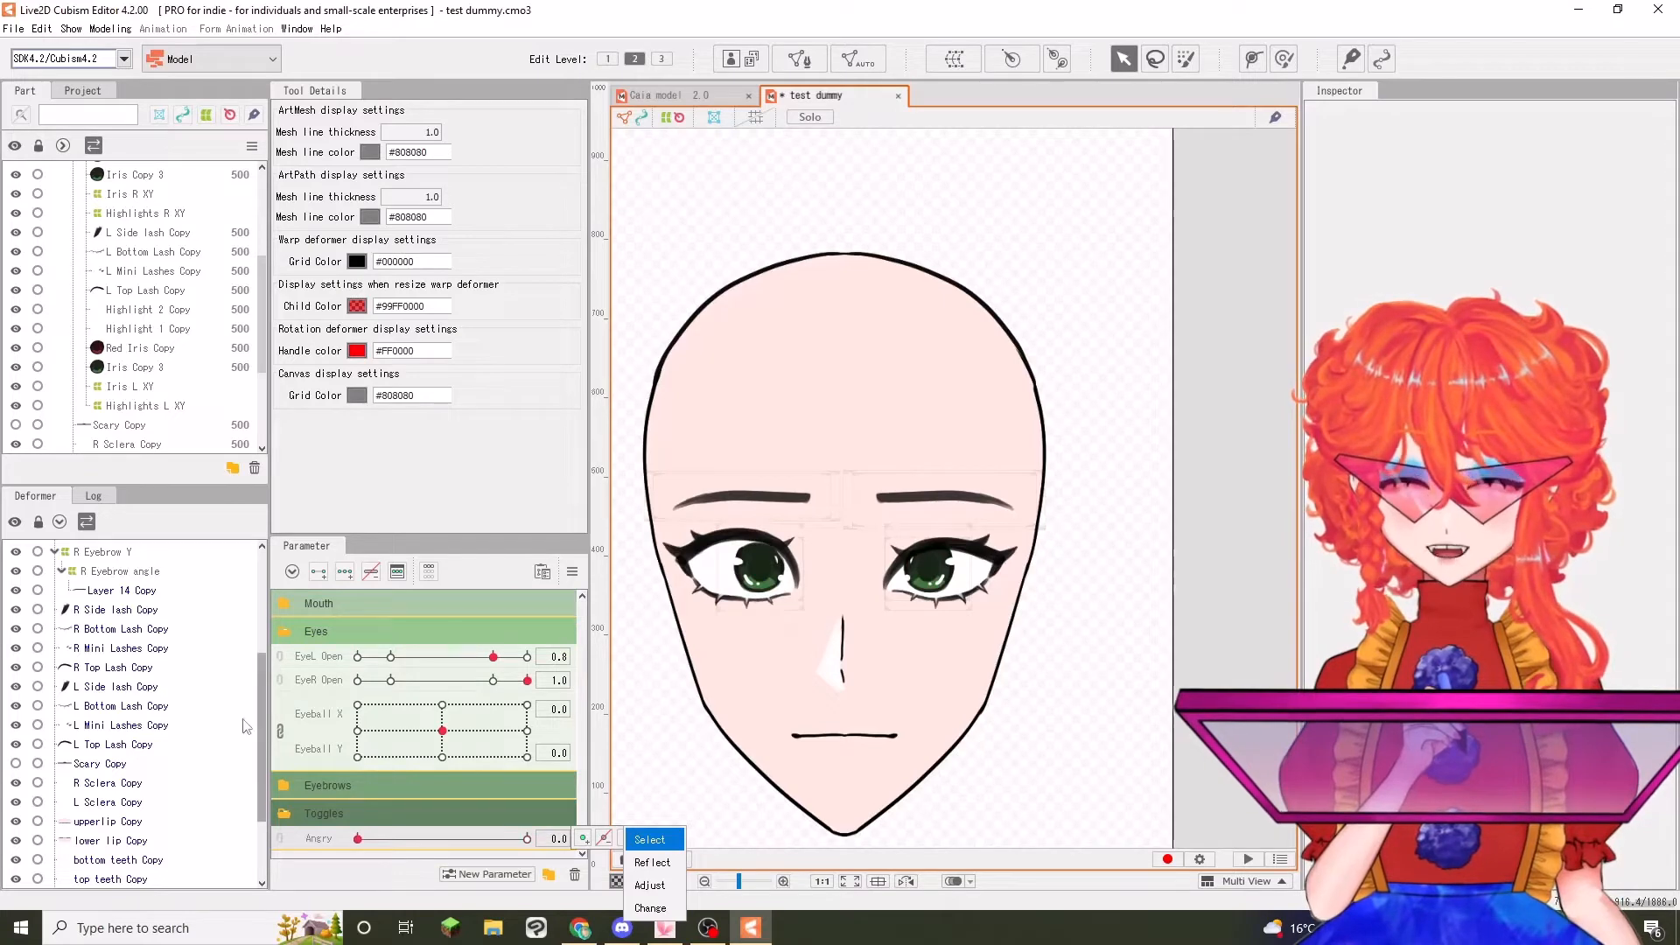
Select the left eye's side, bottom, mini and top lash meshes plus L Sclera Copy, and add keys at 0 and 1 on Angry
left_click(91, 682)
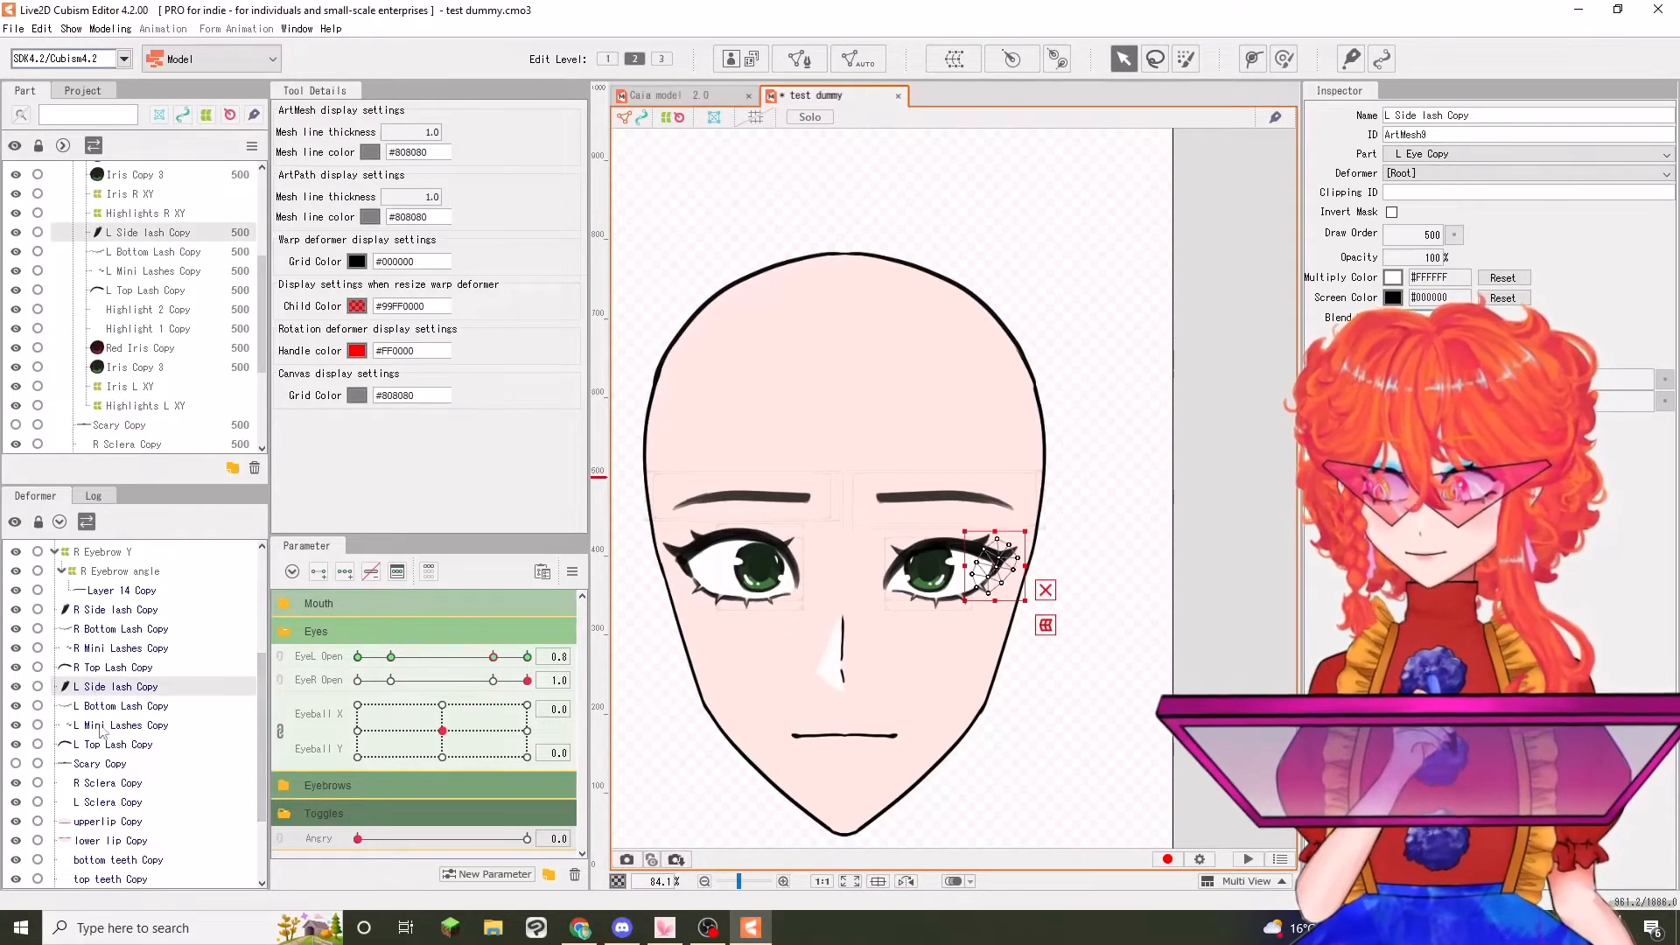
left_click(103, 744, "shift")
left_click(116, 801, "ctrl")
left_click(526, 838)
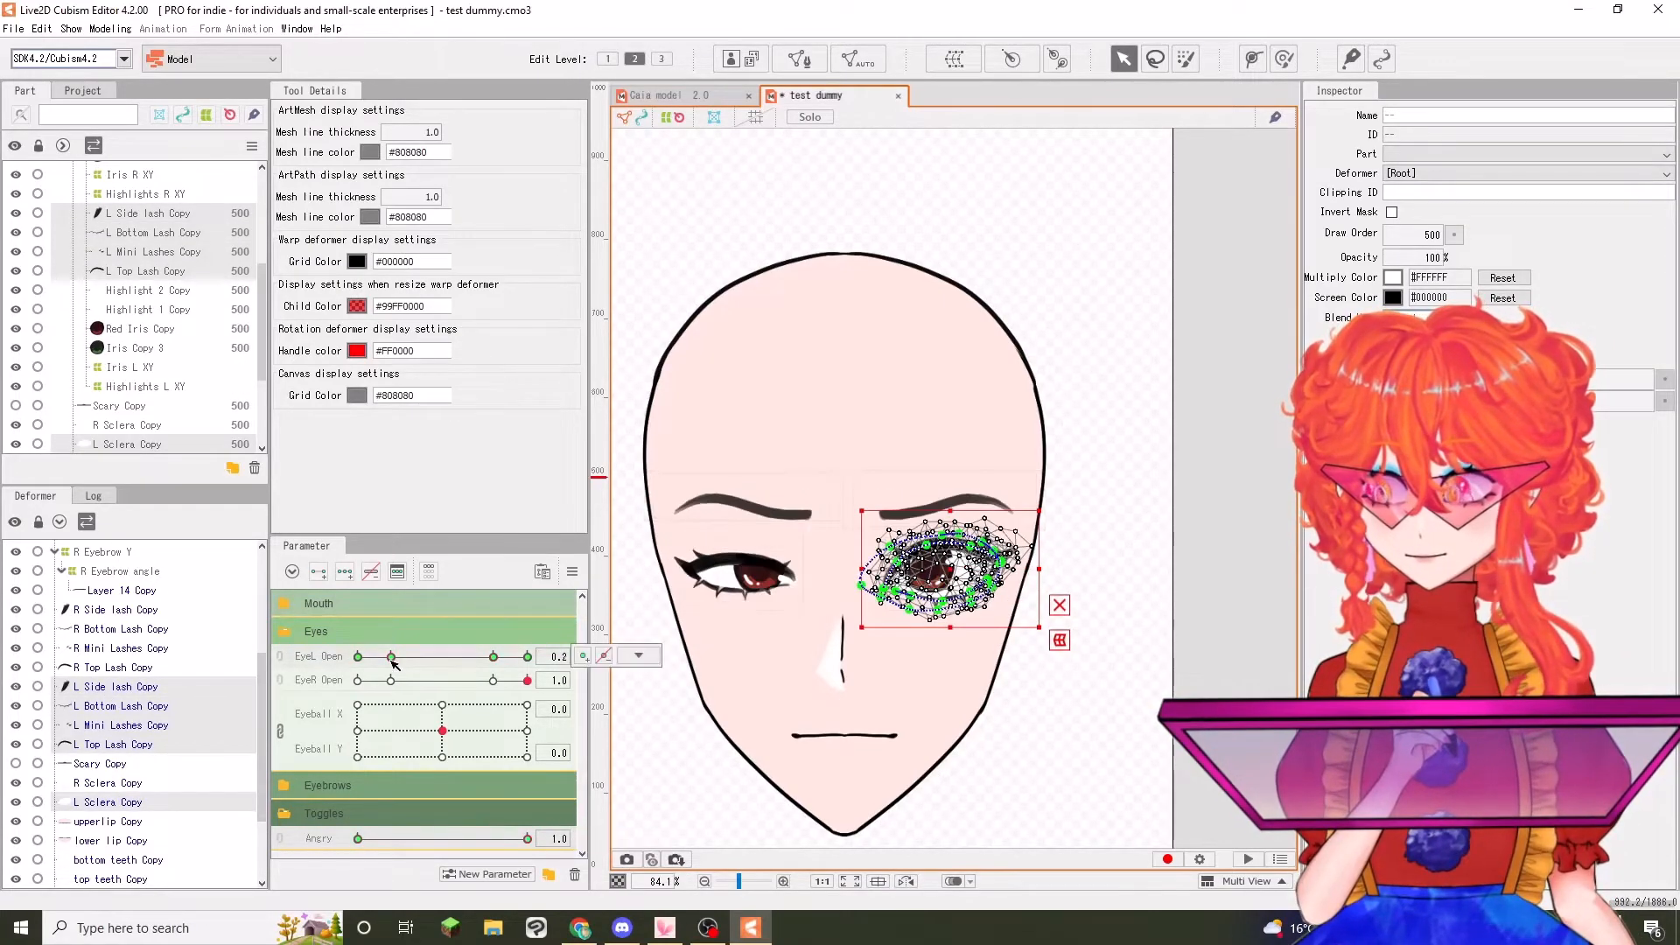
With Angry at 1.0, copy the left eye's shape from EyeL Open 0.2 and paste it at EyeL Open 0.8 and 1.0
left_click(392, 657)
left_click(493, 657)
left_click(391, 658)
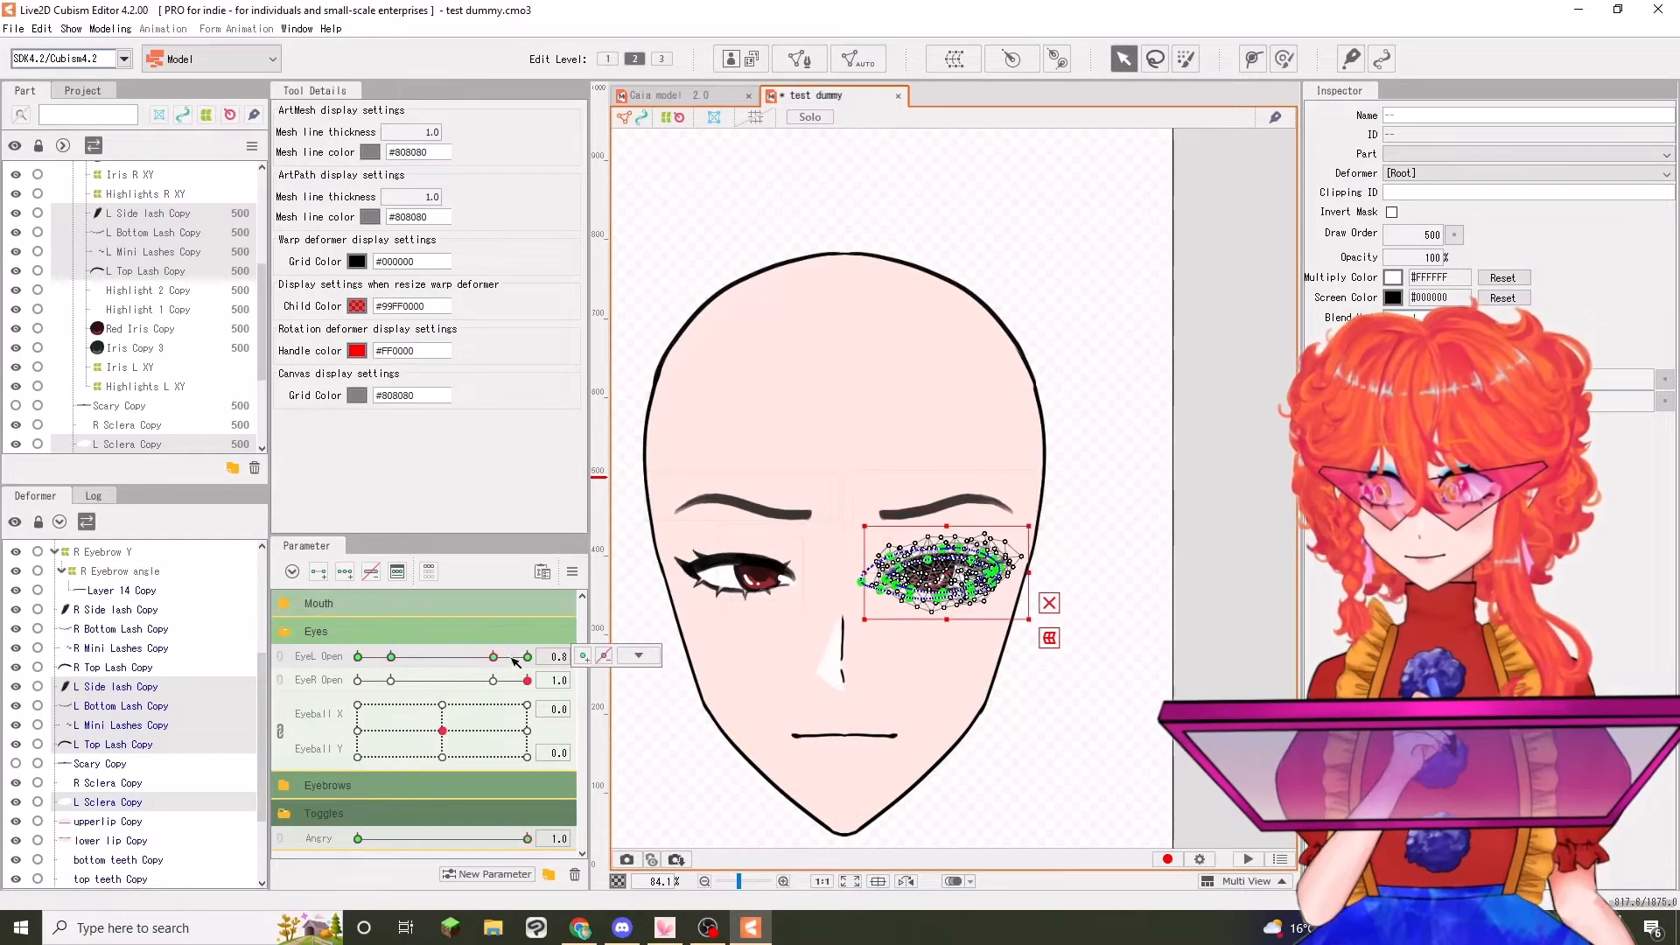
left_click(527, 658)
Deselect the left eye meshes and test the Angry toggle on the whole face
left_click(1145, 680)
scroll(1118, 667, "down", 3)
scroll(1111, 679, "up", 1)
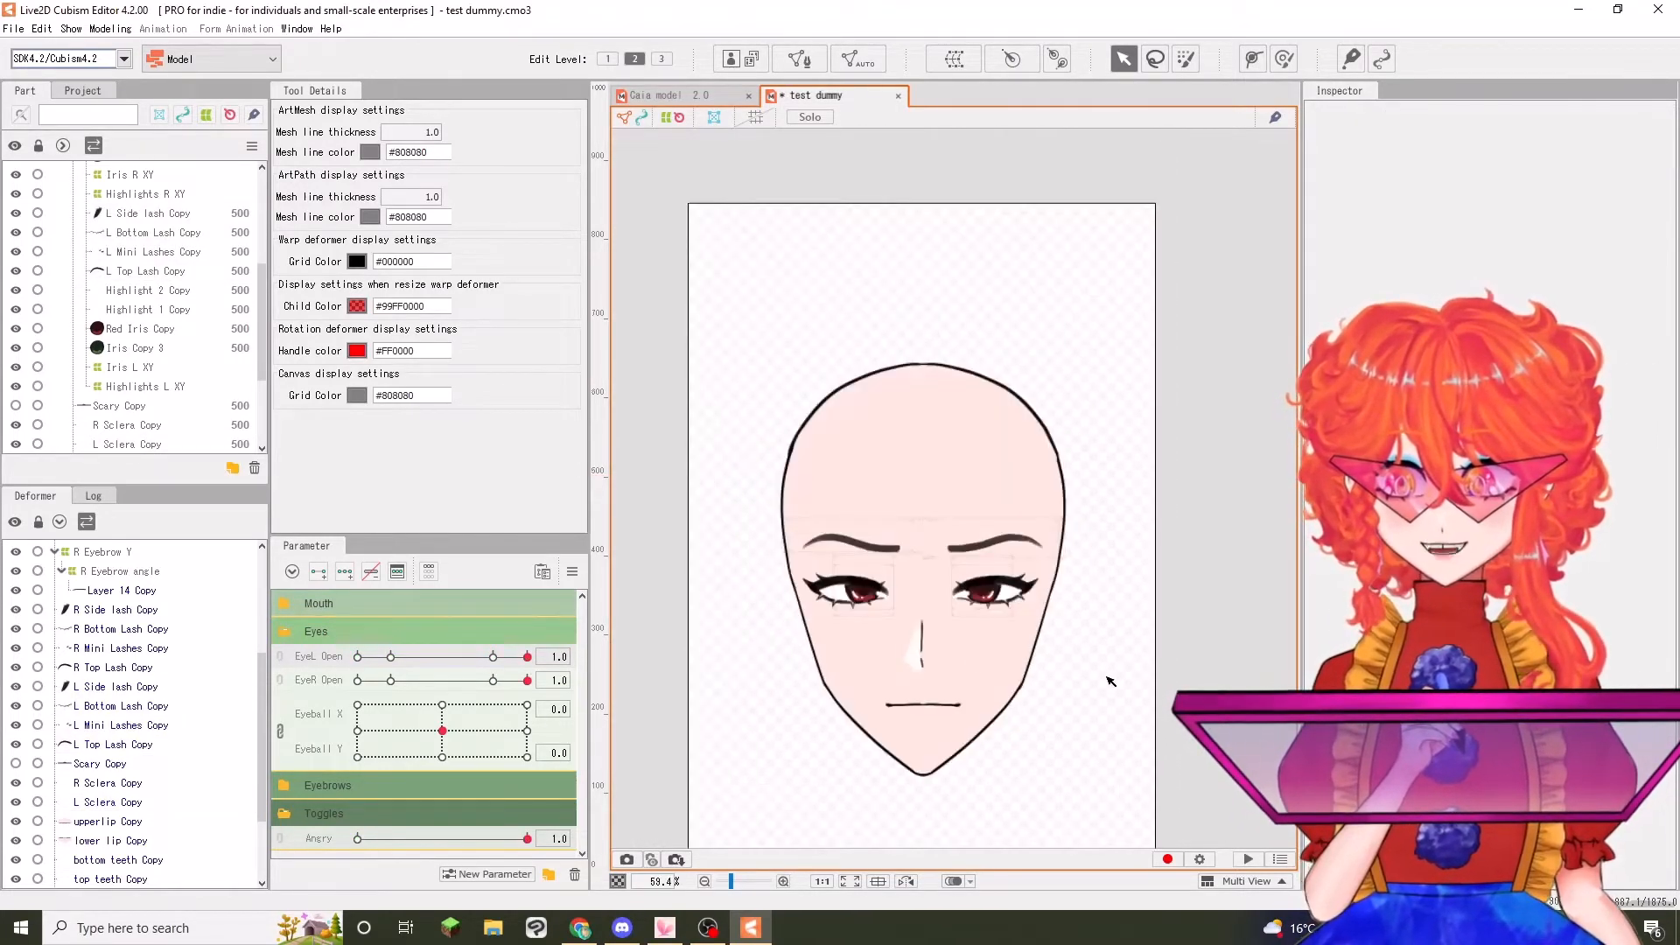
left_click_drag(528, 840, 738, 814)
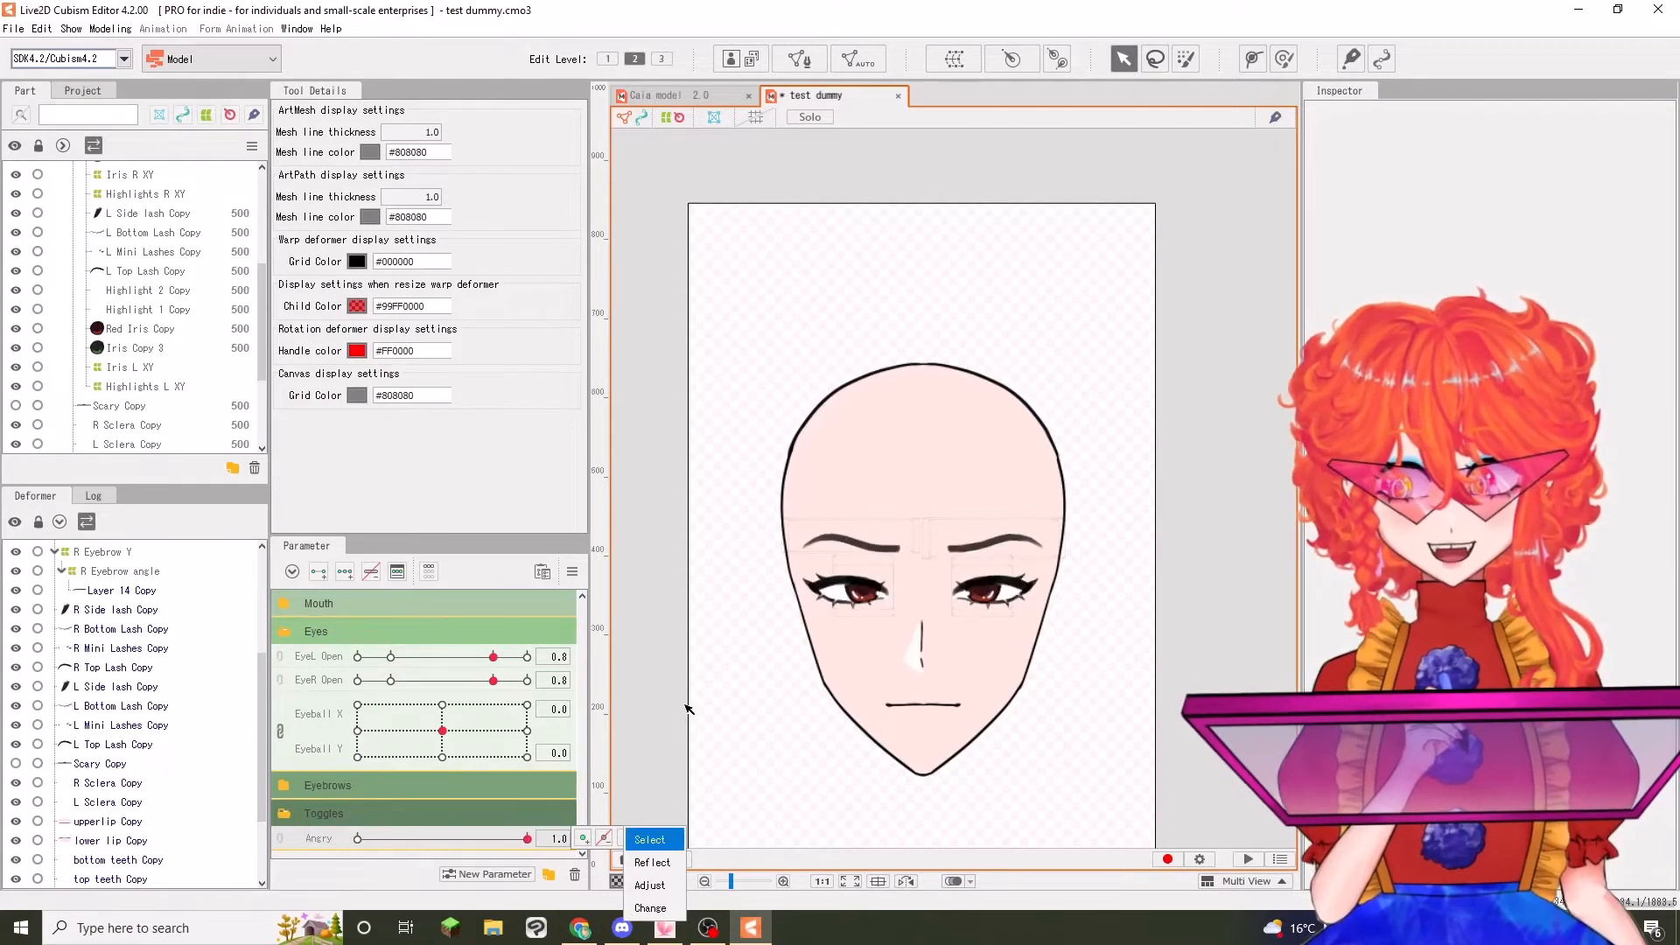
left_click(673, 626)
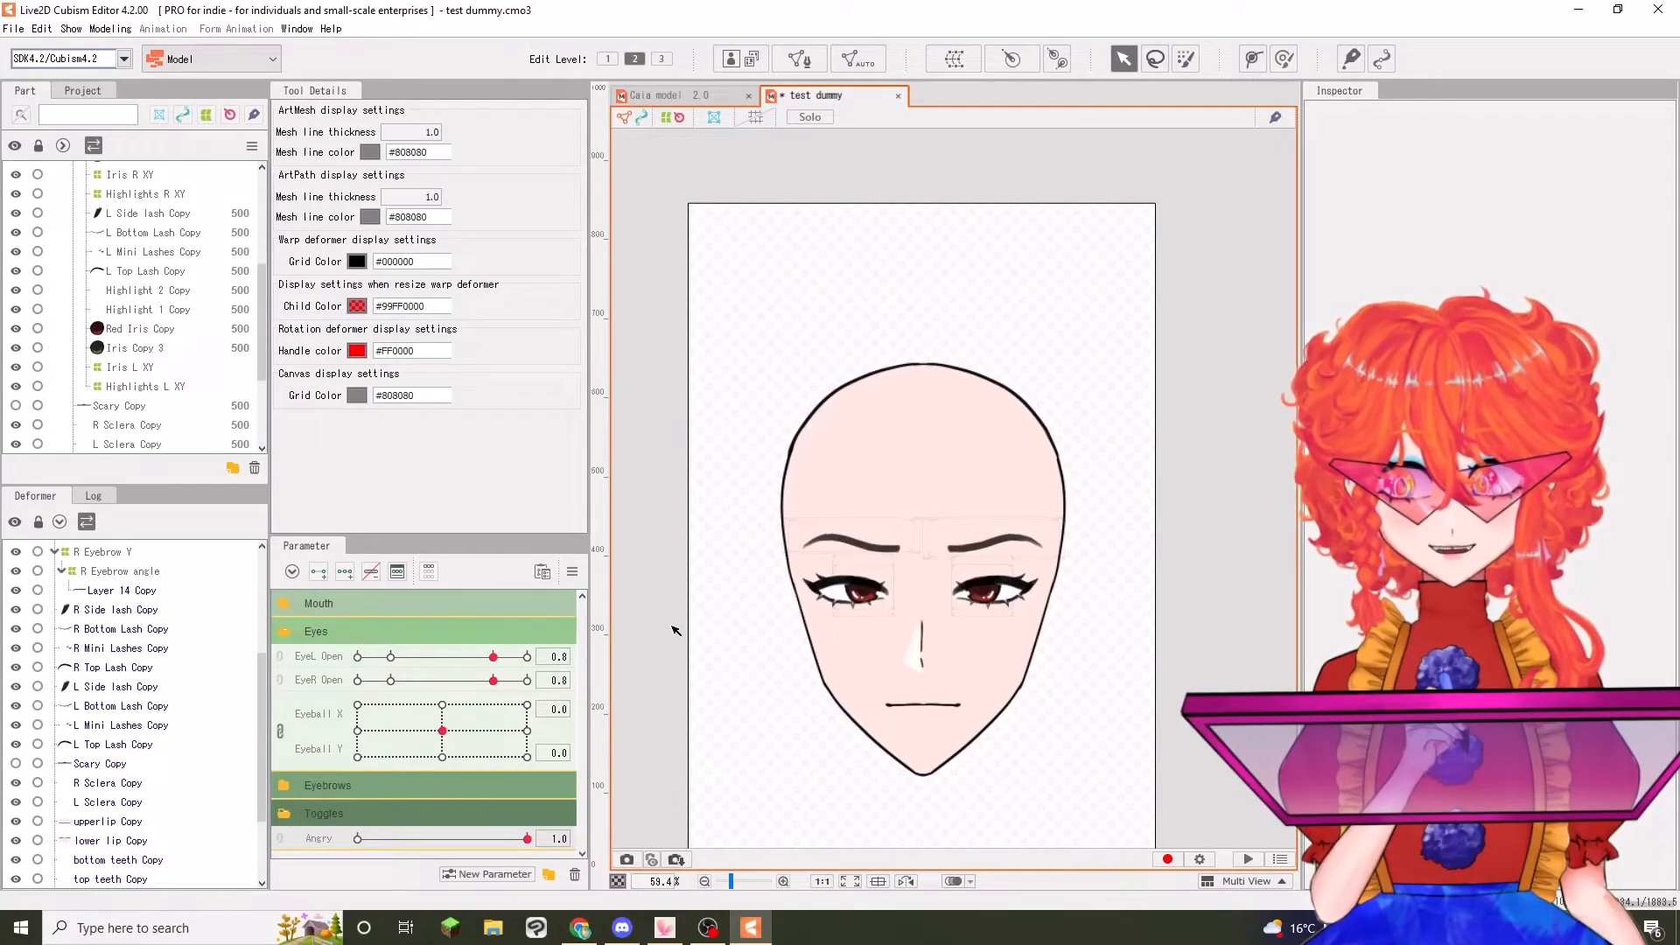
Collapse the Eyes parameters, expand the Mouth ones, and preview the closed mouth at Mouth Form 1.0 and -1.0
left_click(285, 631)
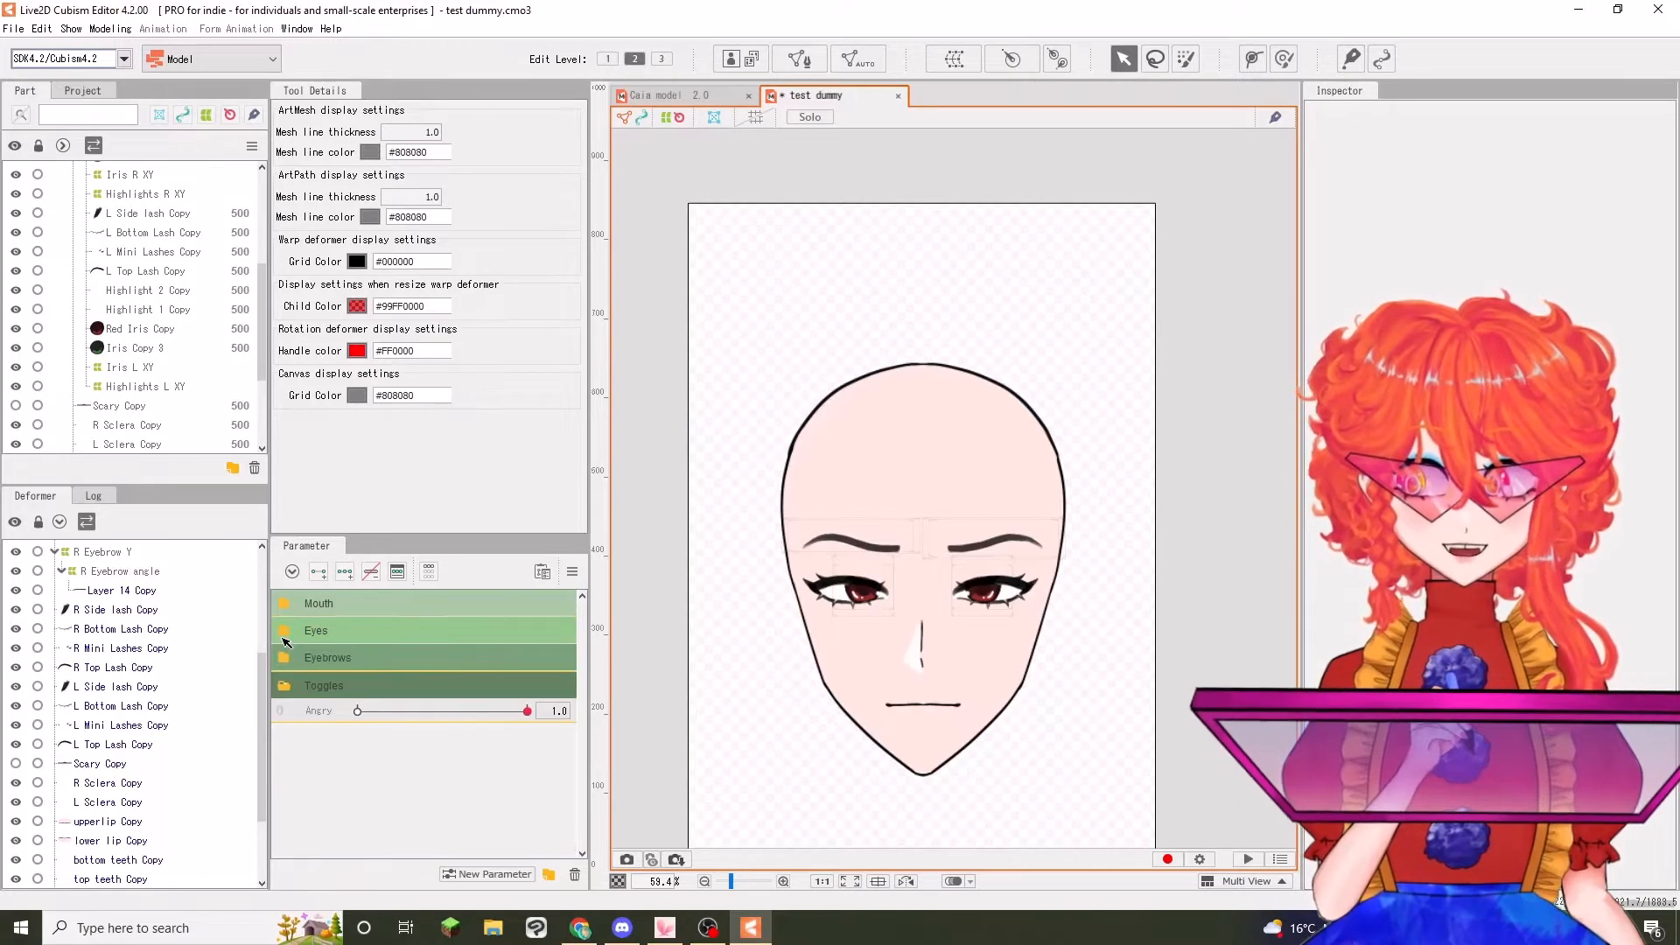
left_click(285, 604)
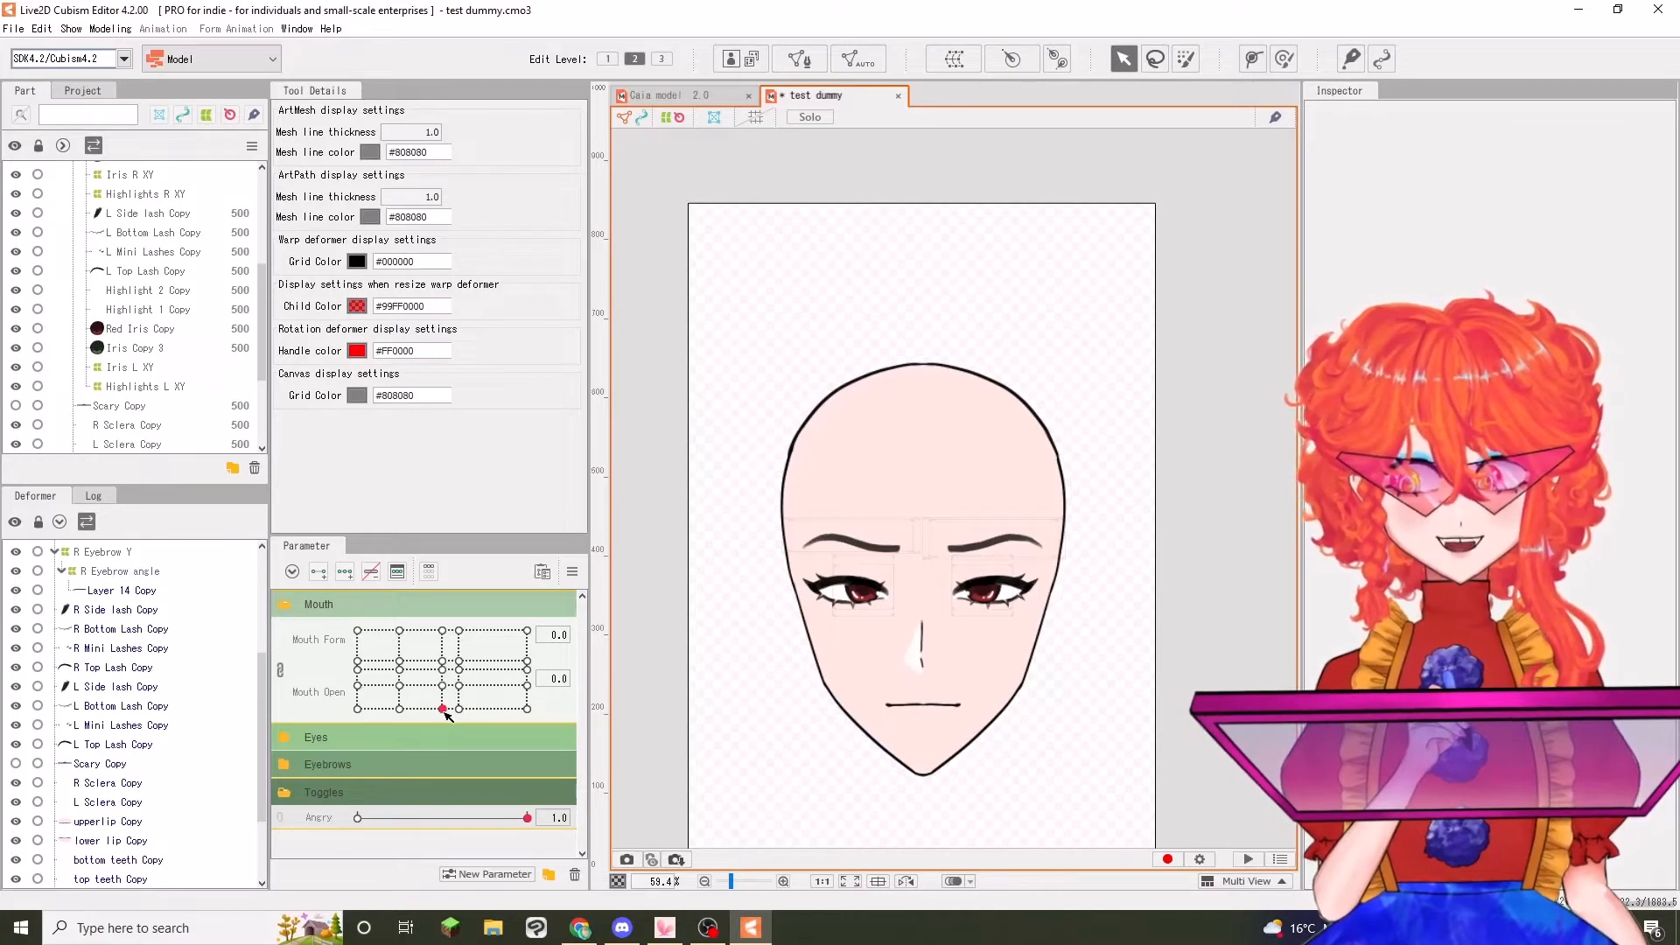
left_click_drag(445, 711, 550, 763)
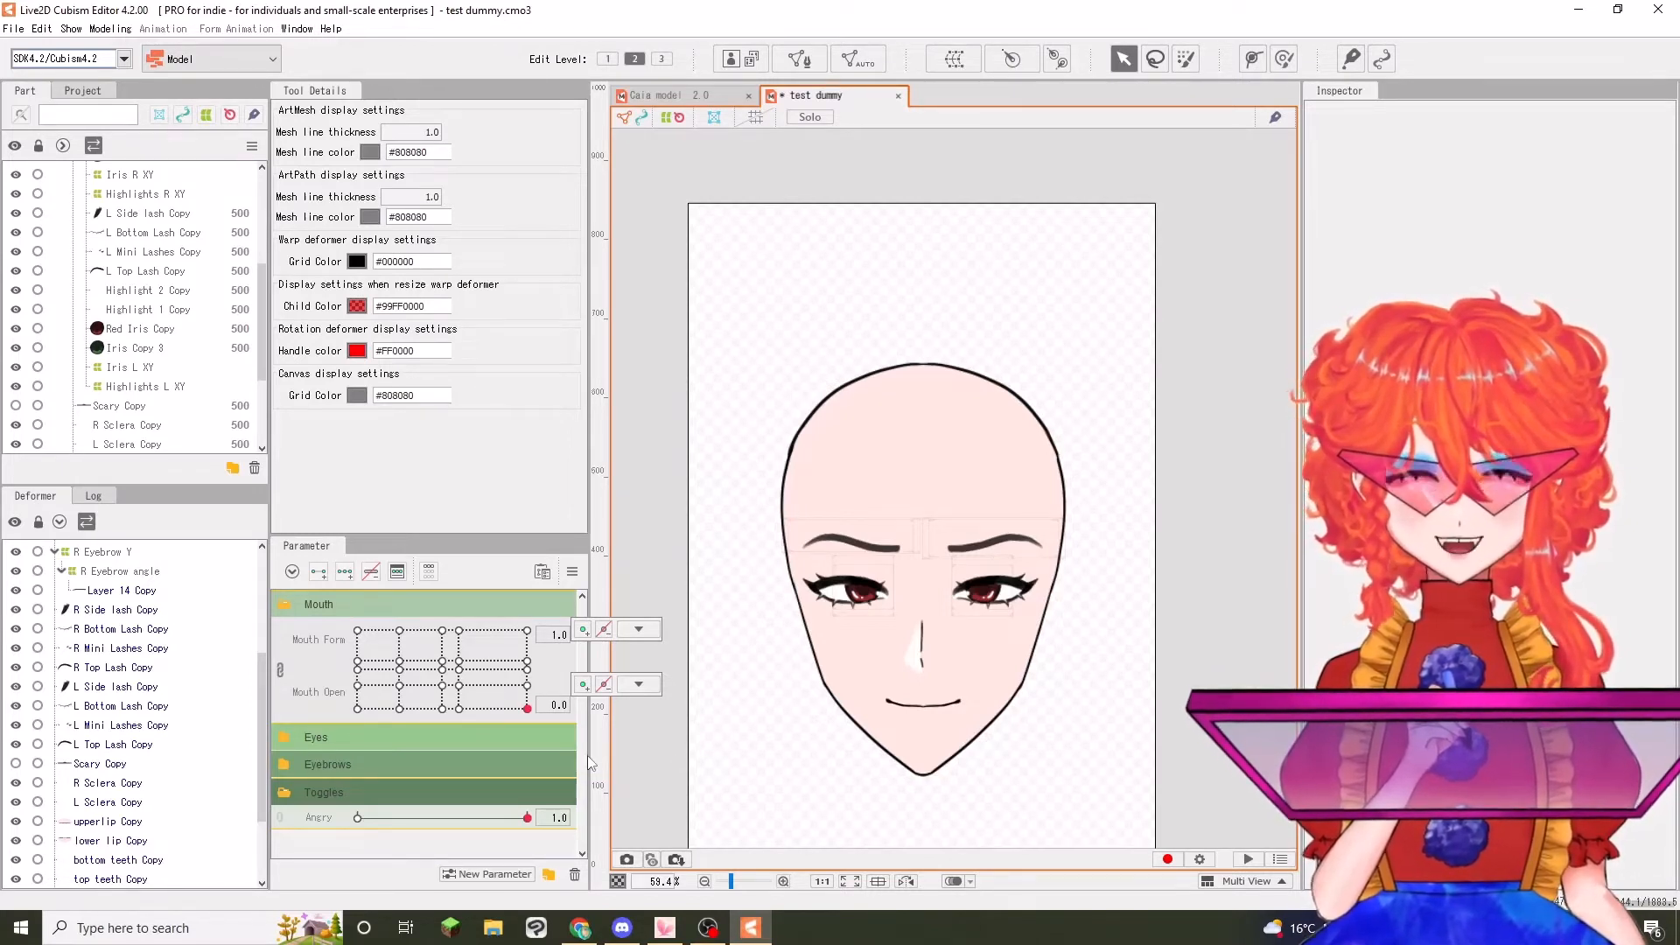
left_click_drag(527, 708, 358, 708)
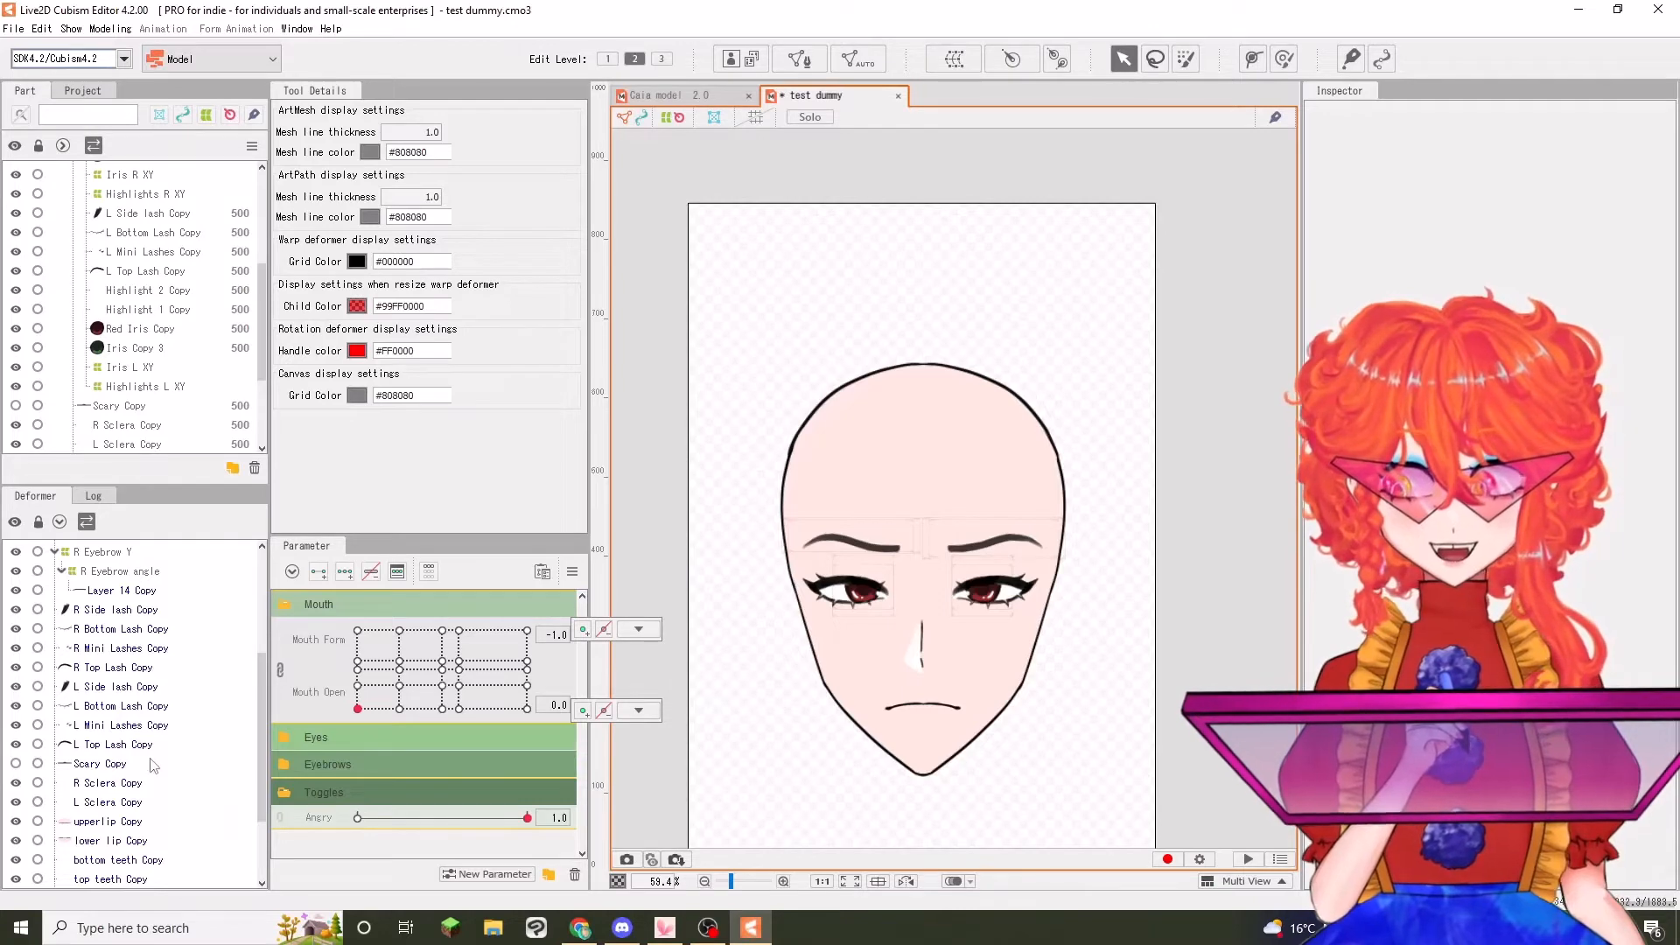
Select all mouth meshes from upperlip Copy through Inner mouth Copy and add keys at 0 and 1 on Angry
scroll(112, 737, "down", 2)
left_click(108, 708)
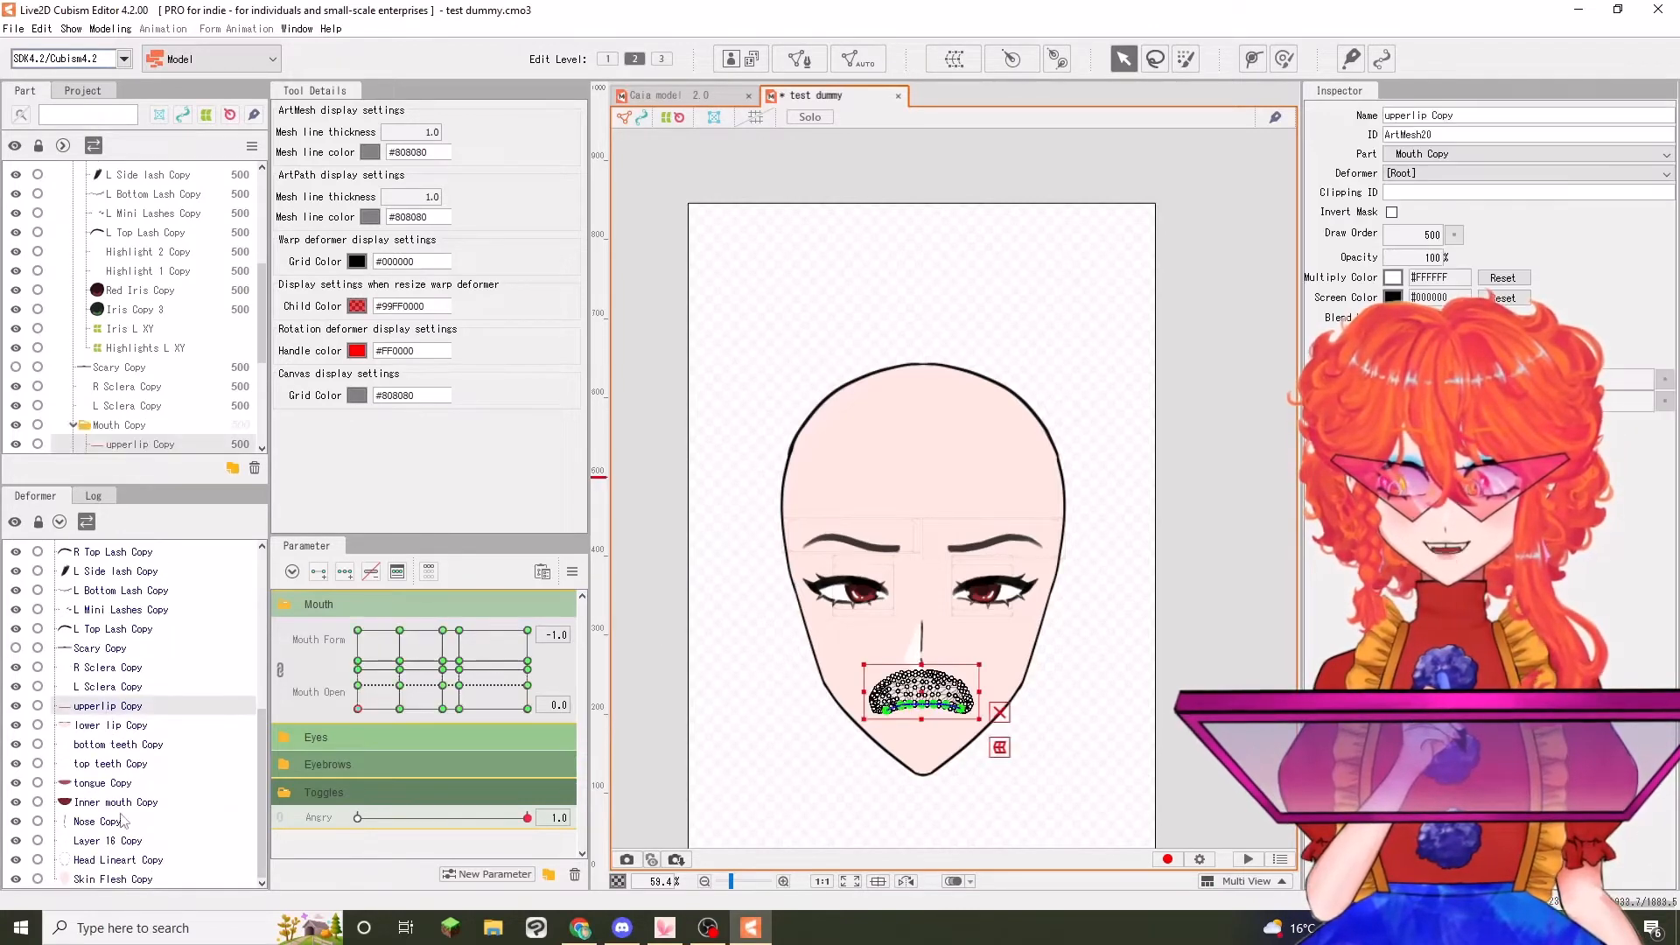
left_click(124, 803, "shift")
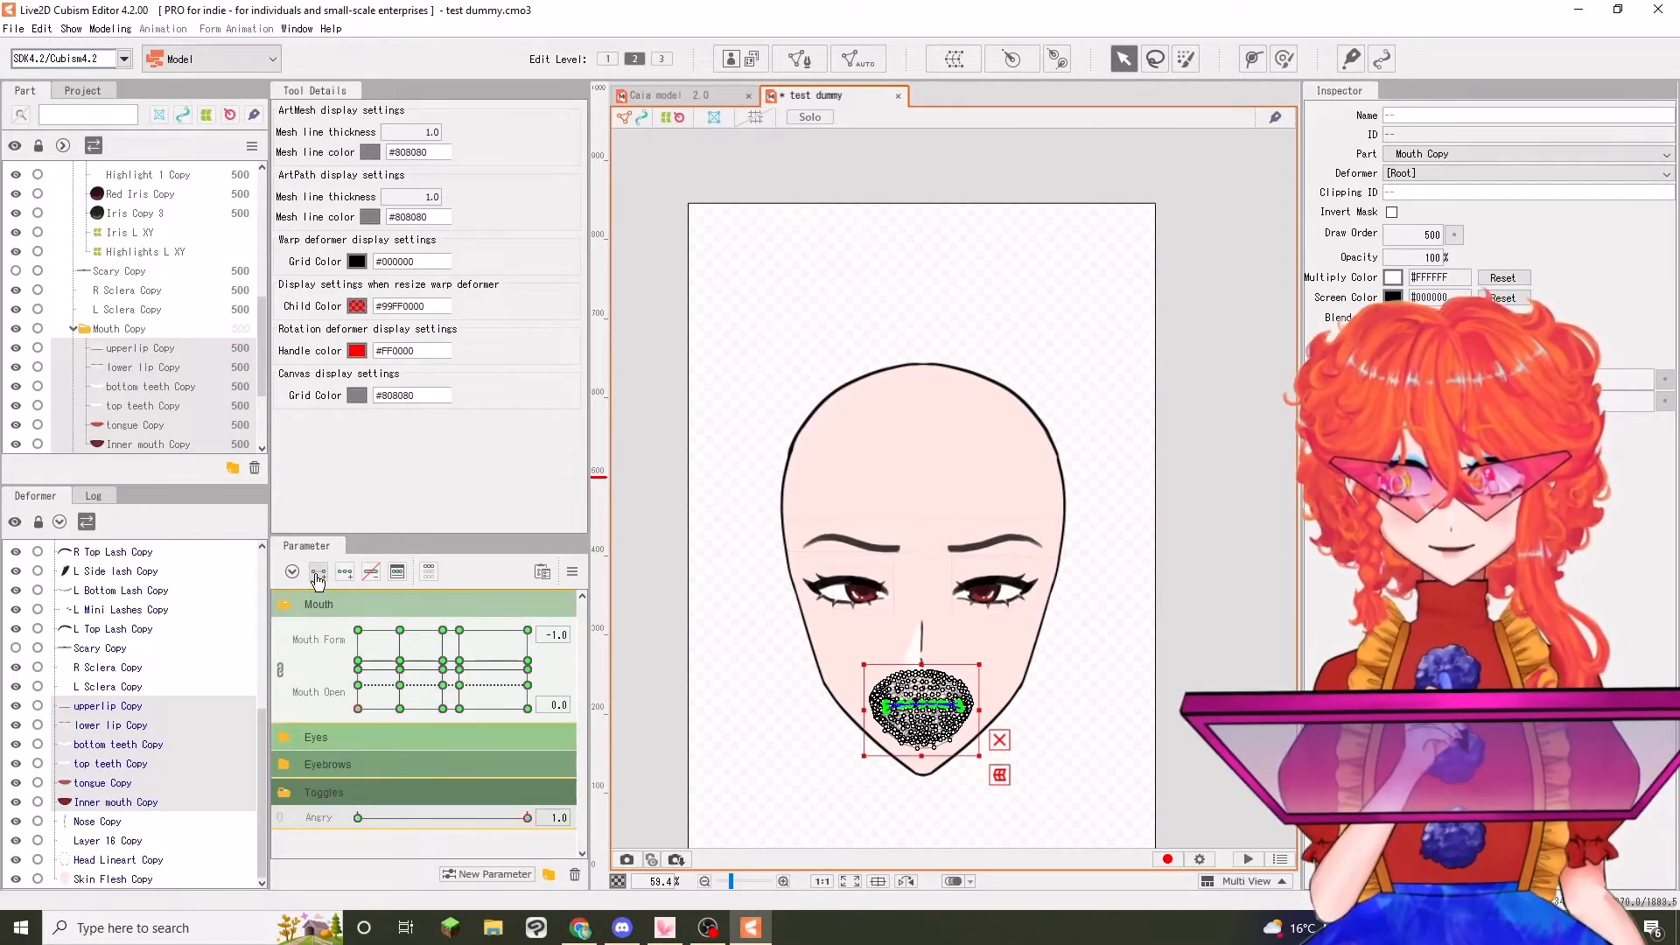
With Angry at 1.0, copy the mouth shapes from Mouth Form -1.0 to 1.0 at Mouth Open 1.0 and 0.6
left_click(358, 631)
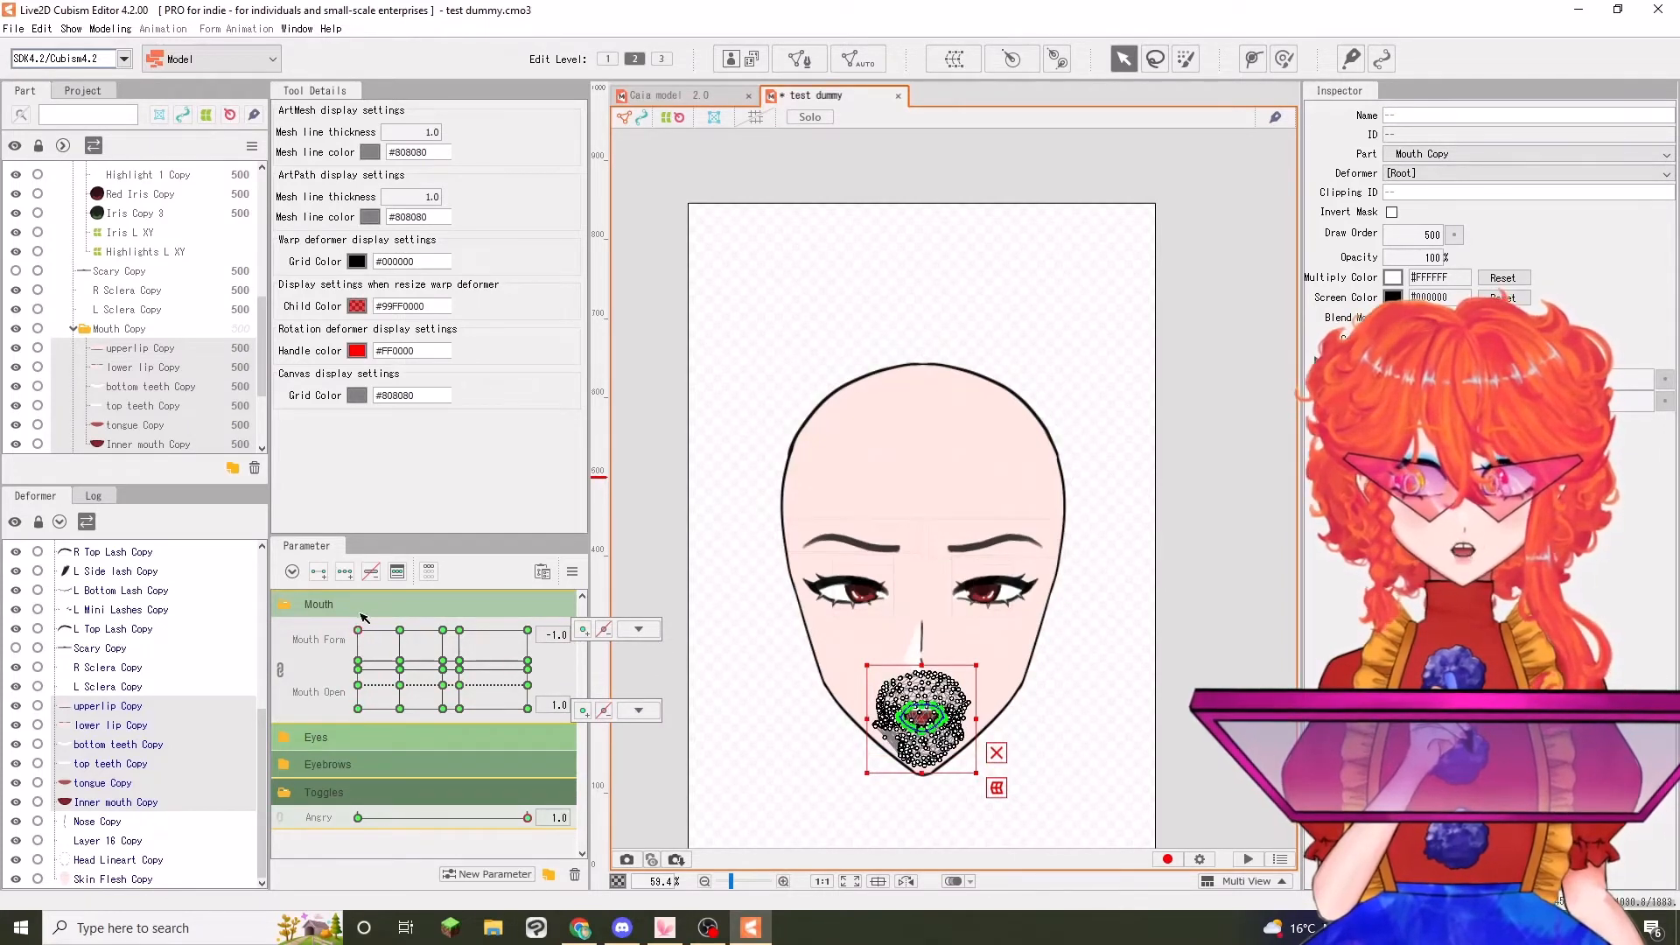
mouse_move(360, 633)
left_mouse_down()
mouse_move(385, 638)
mouse_move(401, 675)
mouse_move(344, 683)
mouse_move(392, 691)
mouse_move(390, 627)
mouse_move(361, 662)
mouse_move(400, 626)
mouse_move(442, 702)
mouse_move(455, 655)
mouse_move(497, 734)
mouse_move(359, 632)
left_mouse_up()
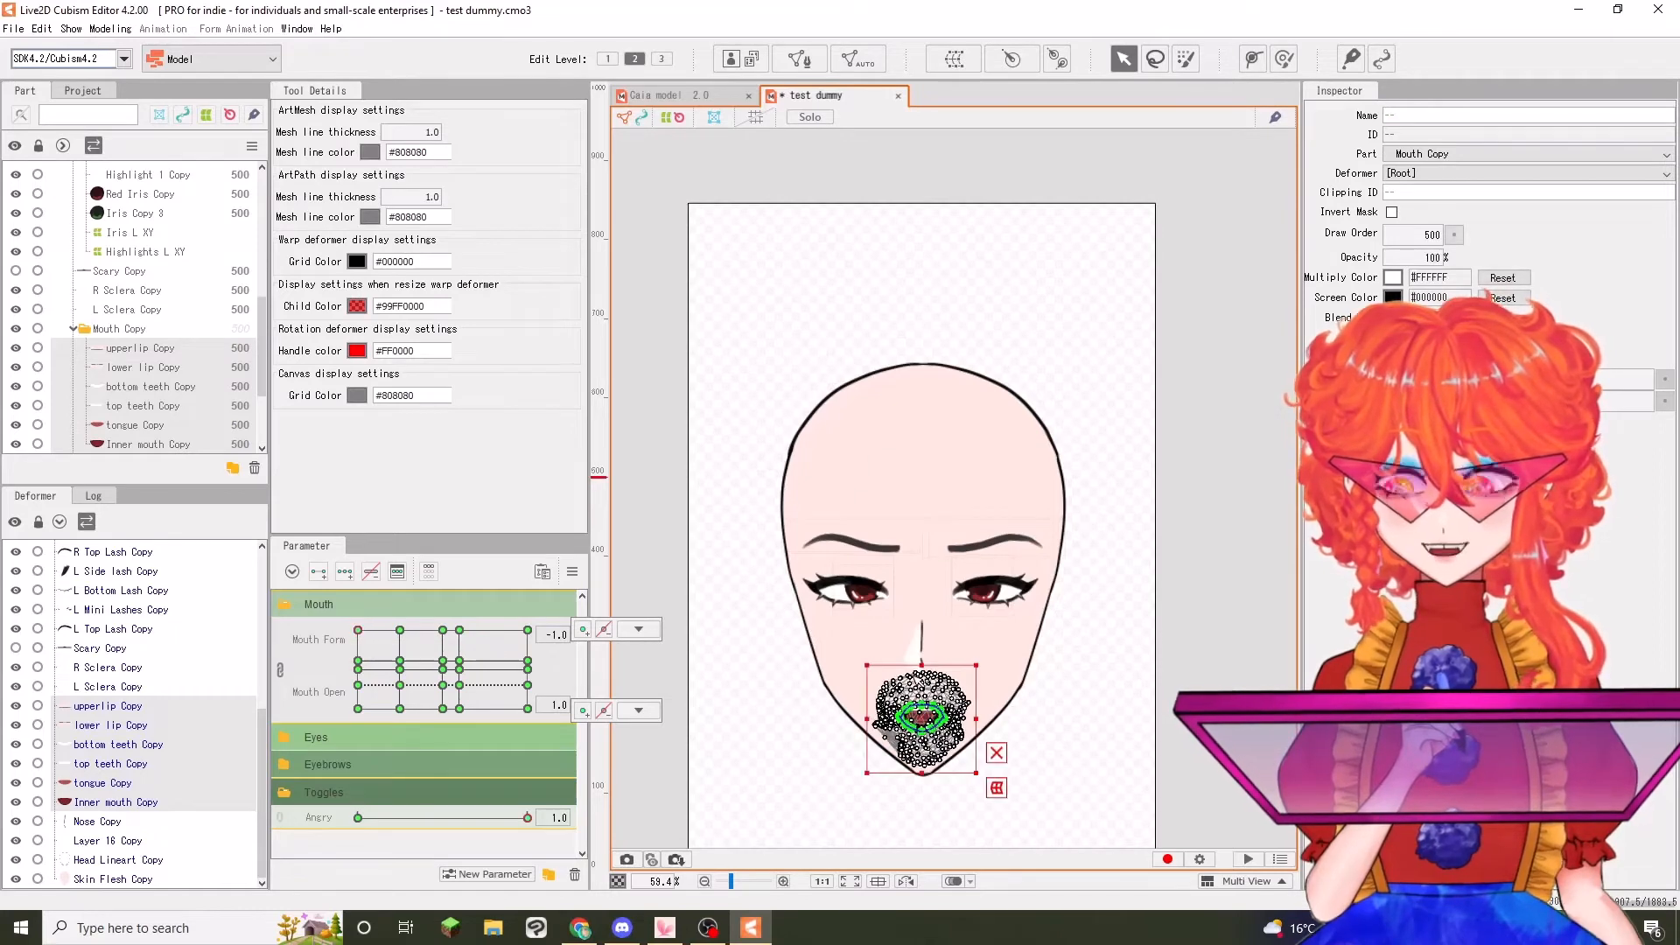
left_click(528, 630)
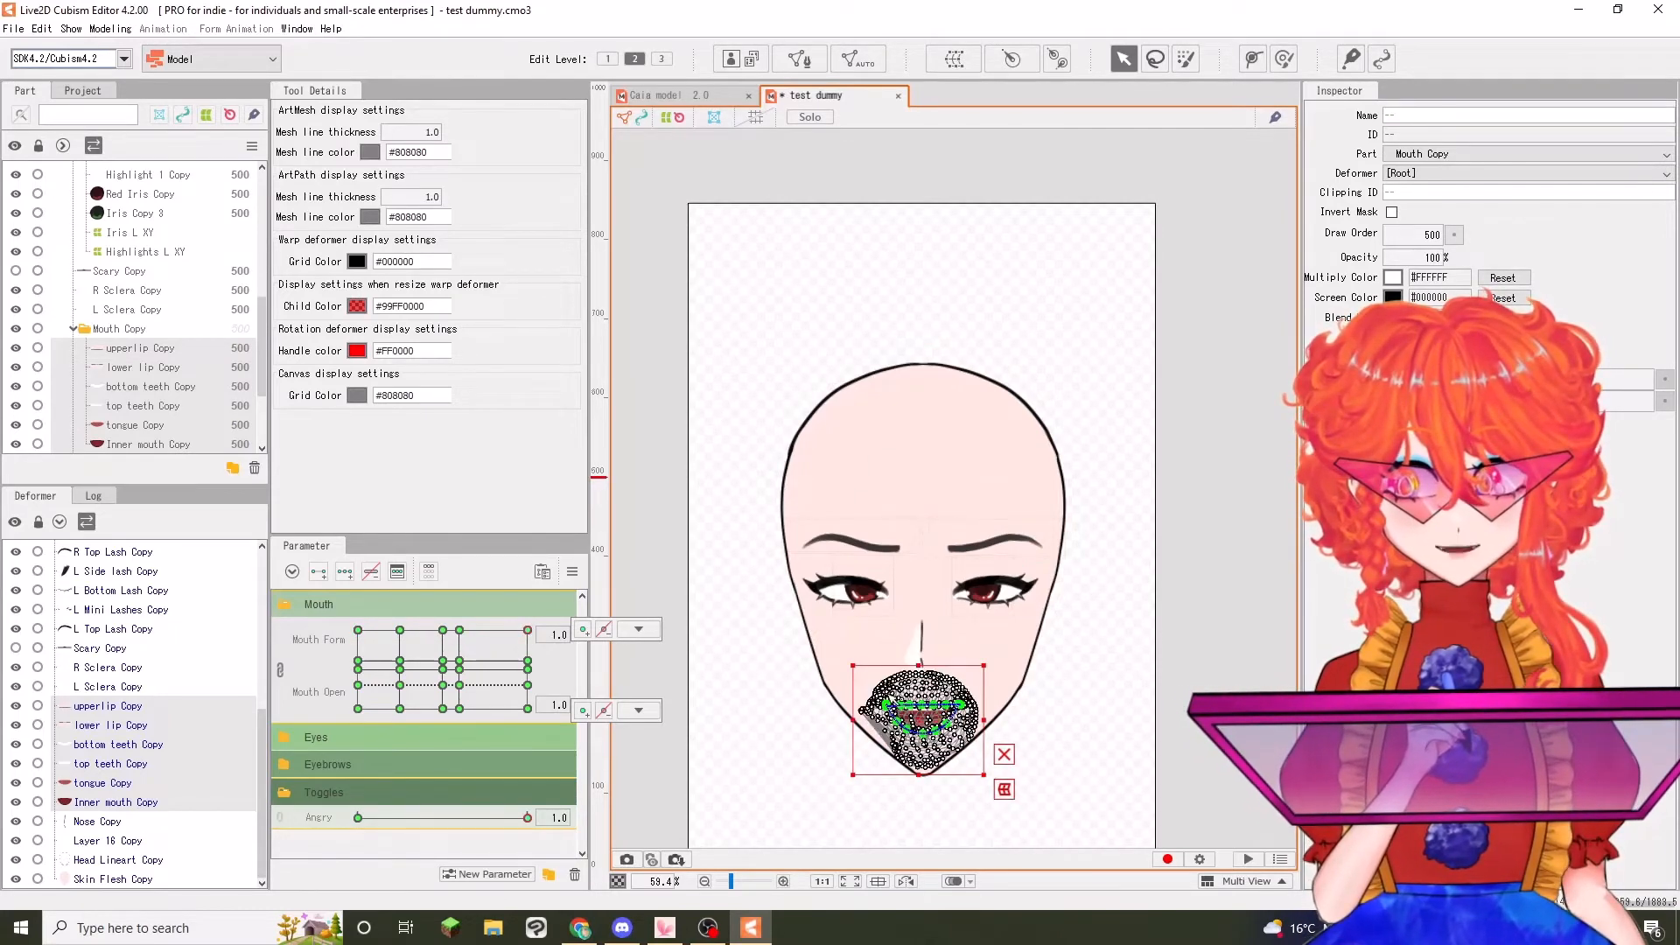
left_click_drag(477, 661, 367, 658)
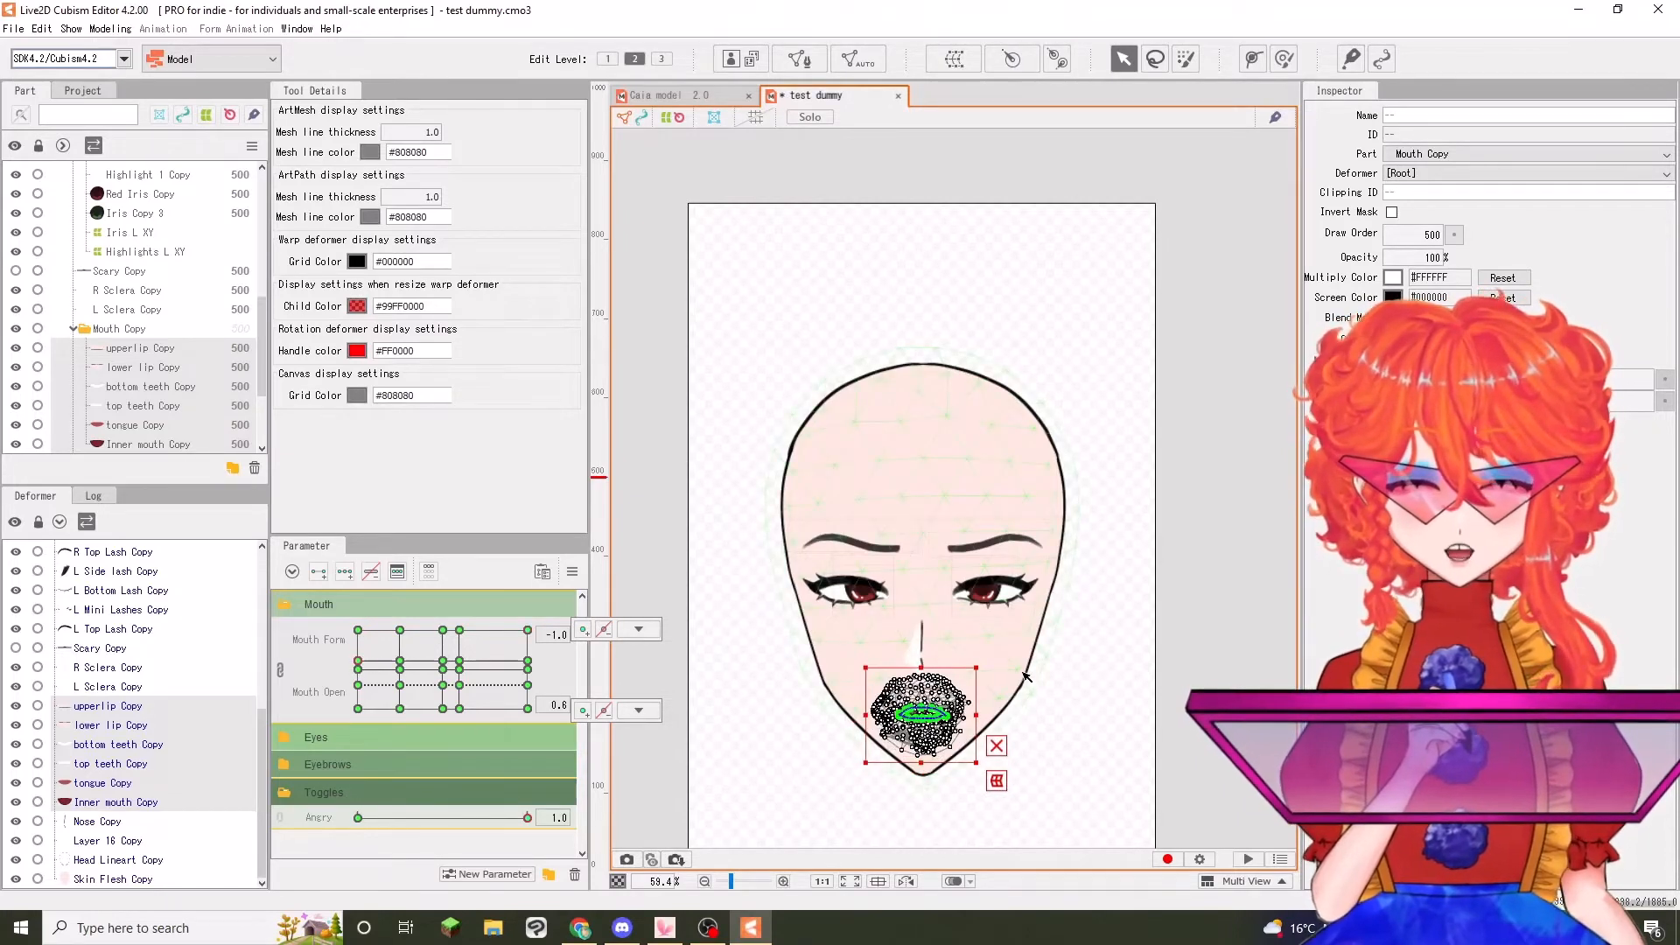
left_click(527, 662)
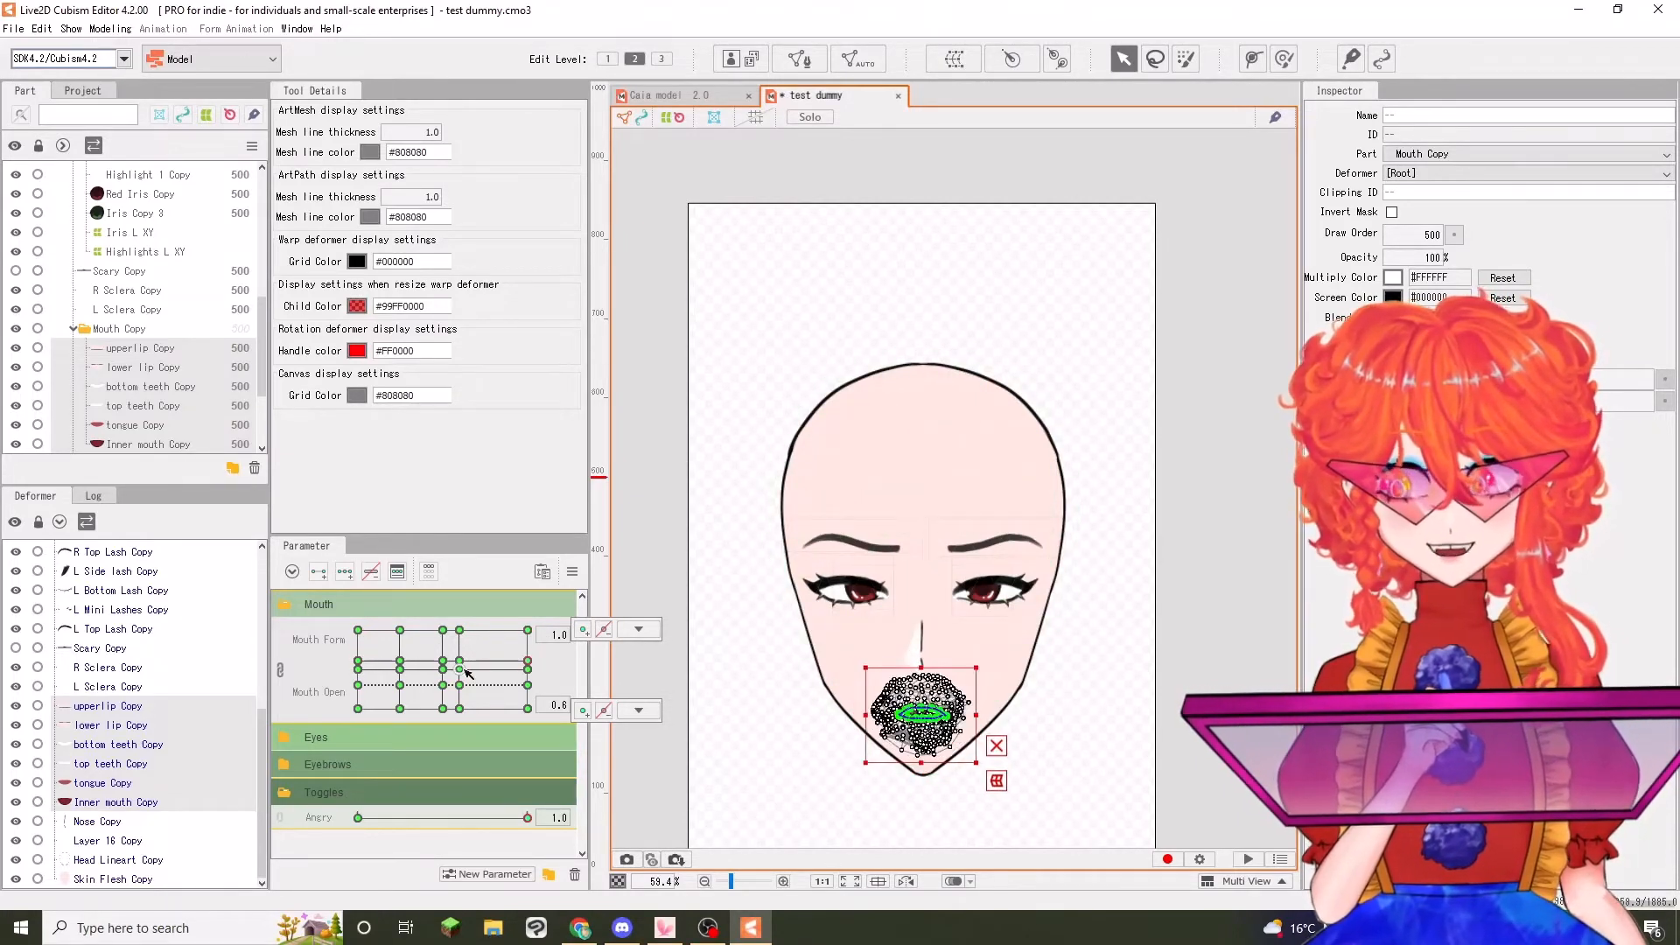
Copy the closed frown from Mouth Form -1.0 to 1.0 at Mouth Open 0.0, and paste the frown shapes along Mouth Form 0.2
left_click(359, 708)
left_click(528, 709)
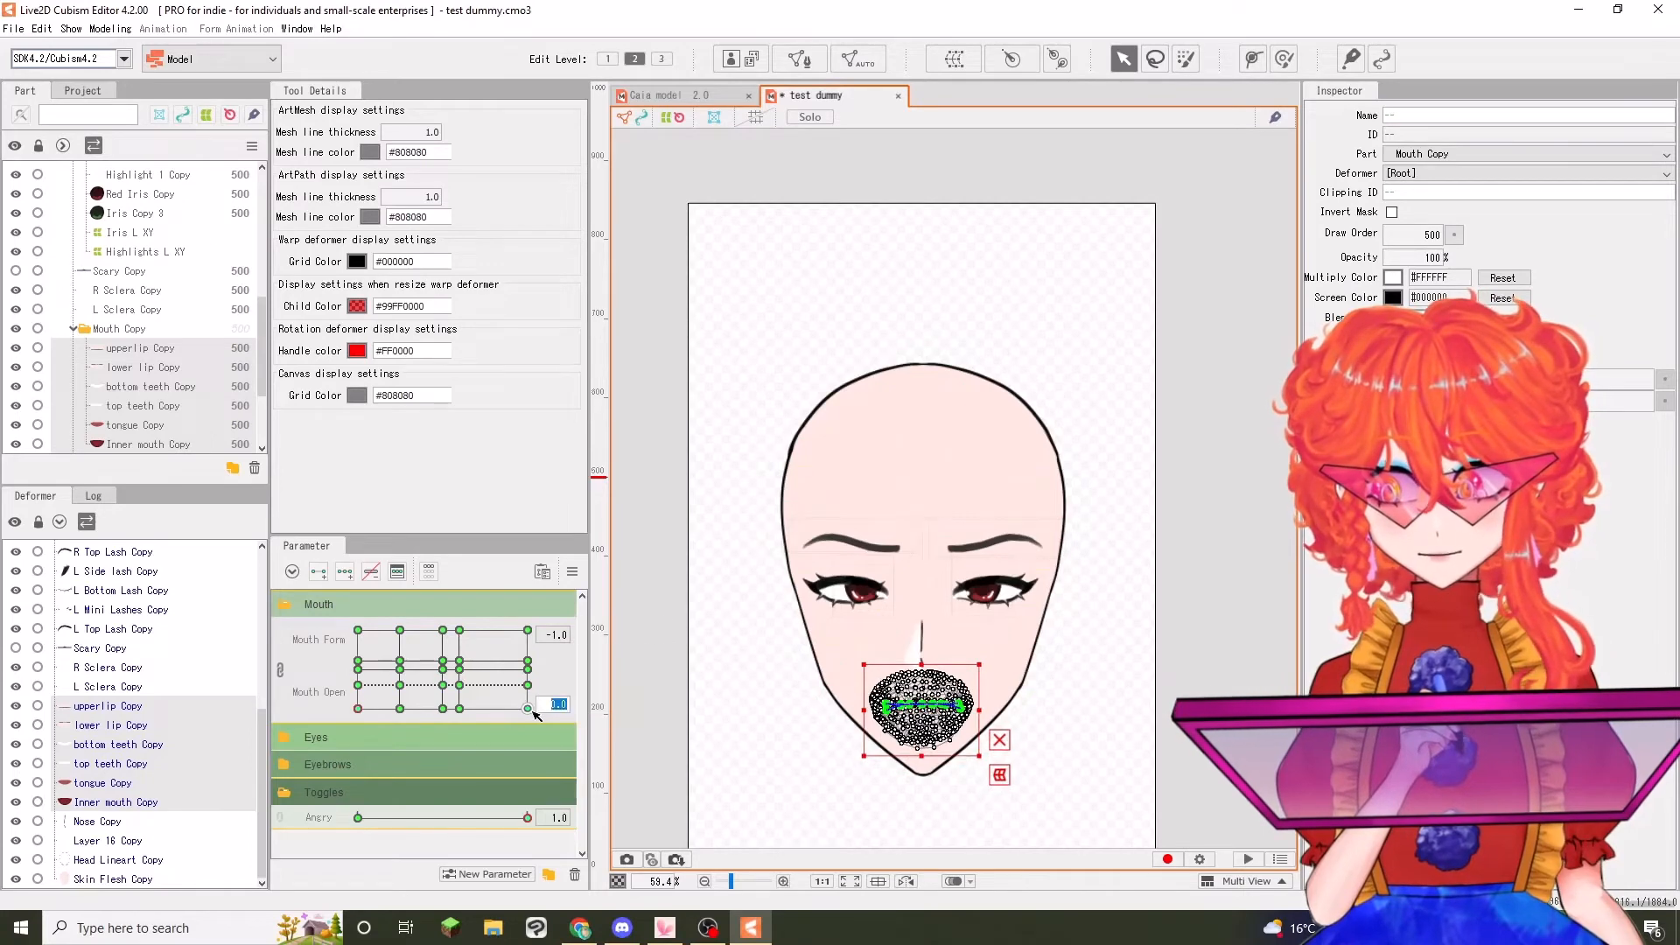
left_click(529, 630)
left_click(459, 630)
mouse_move(470, 671)
left_mouse_down()
mouse_move(479, 654)
mouse_move(394, 670)
mouse_move(406, 690)
mouse_move(459, 685)
left_mouse_up()
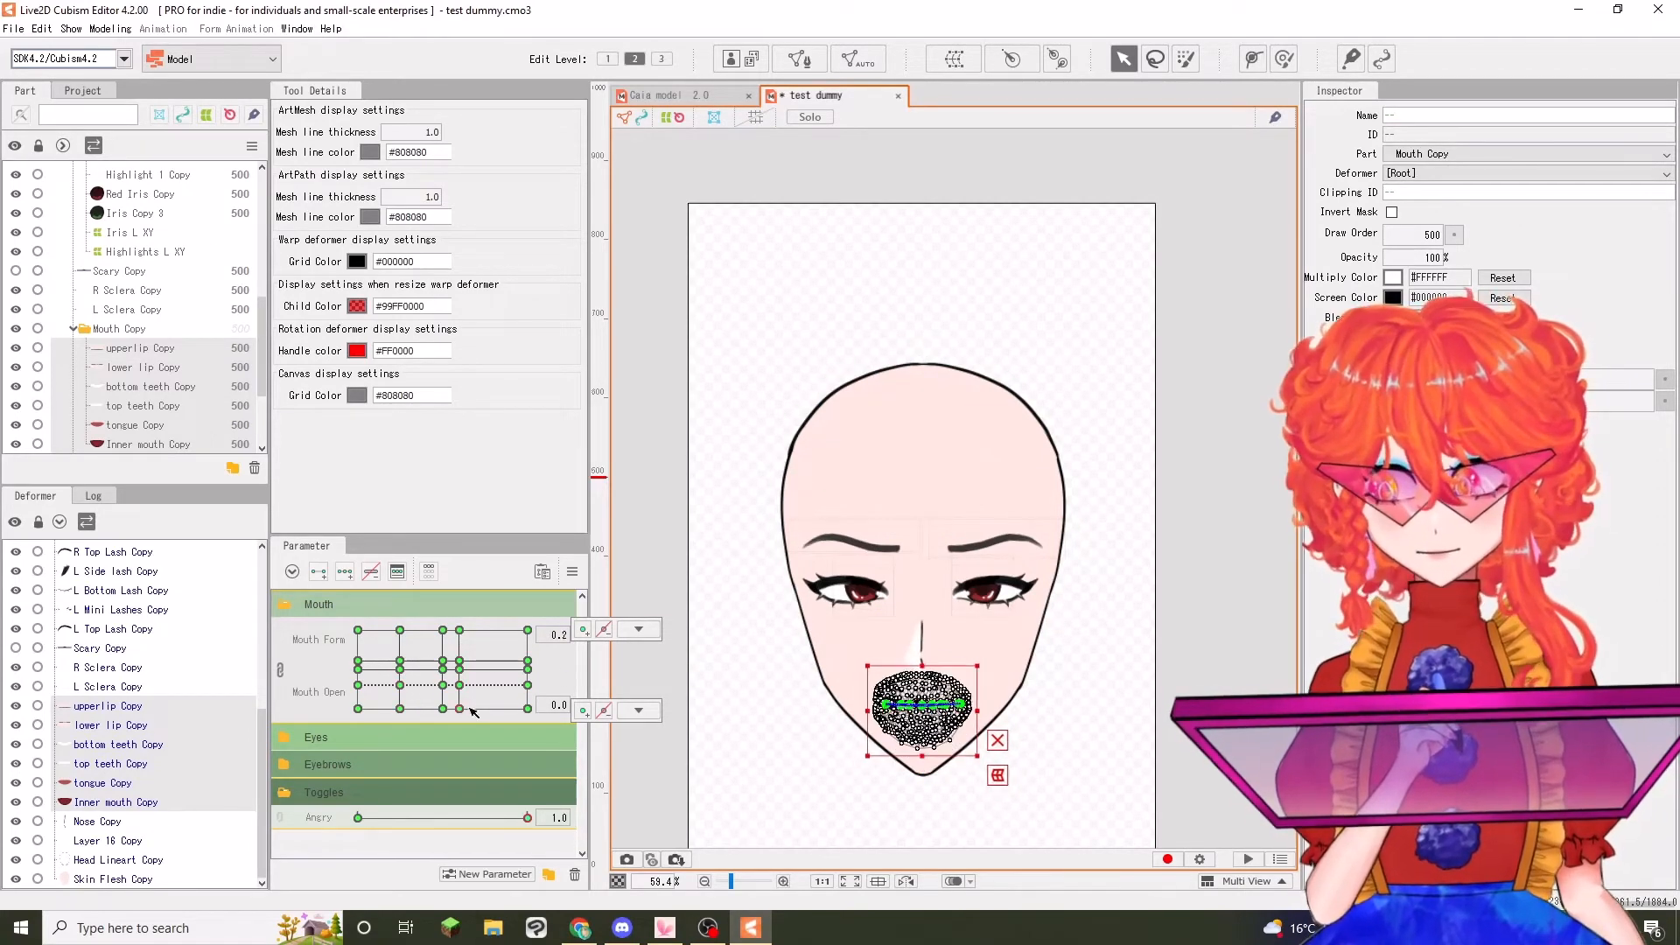
Deselect the mouth meshes, preview the mouth across its form and open range, and return both parameters to 0.0
left_click(655, 572)
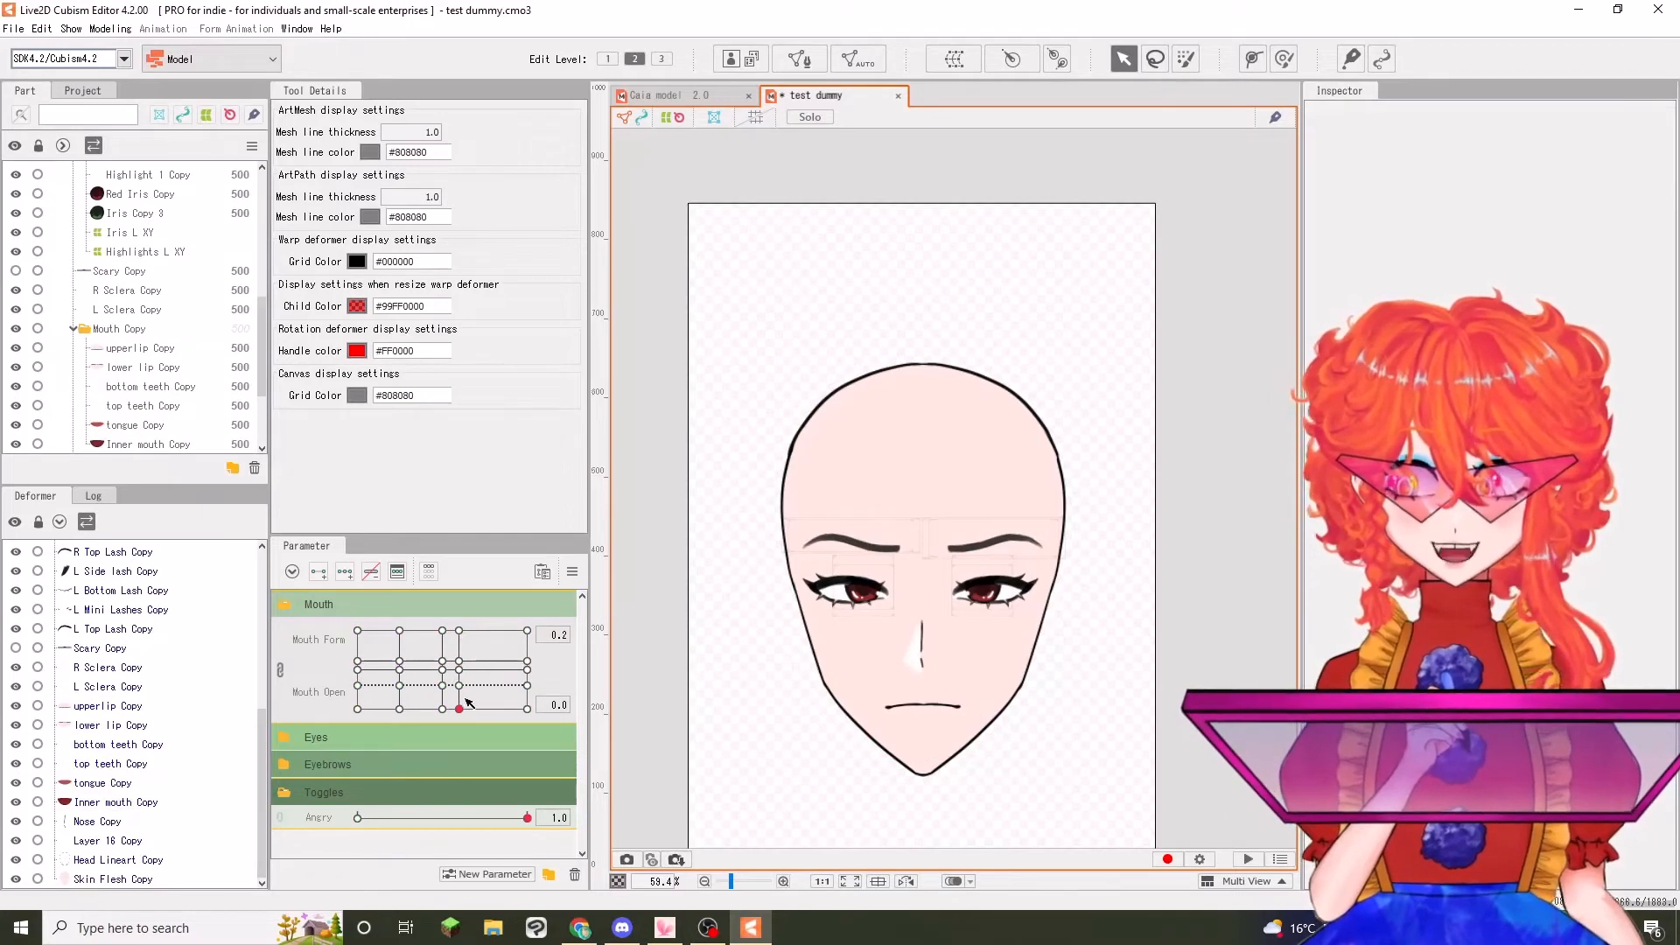
left_click_drag(461, 709, 442, 580)
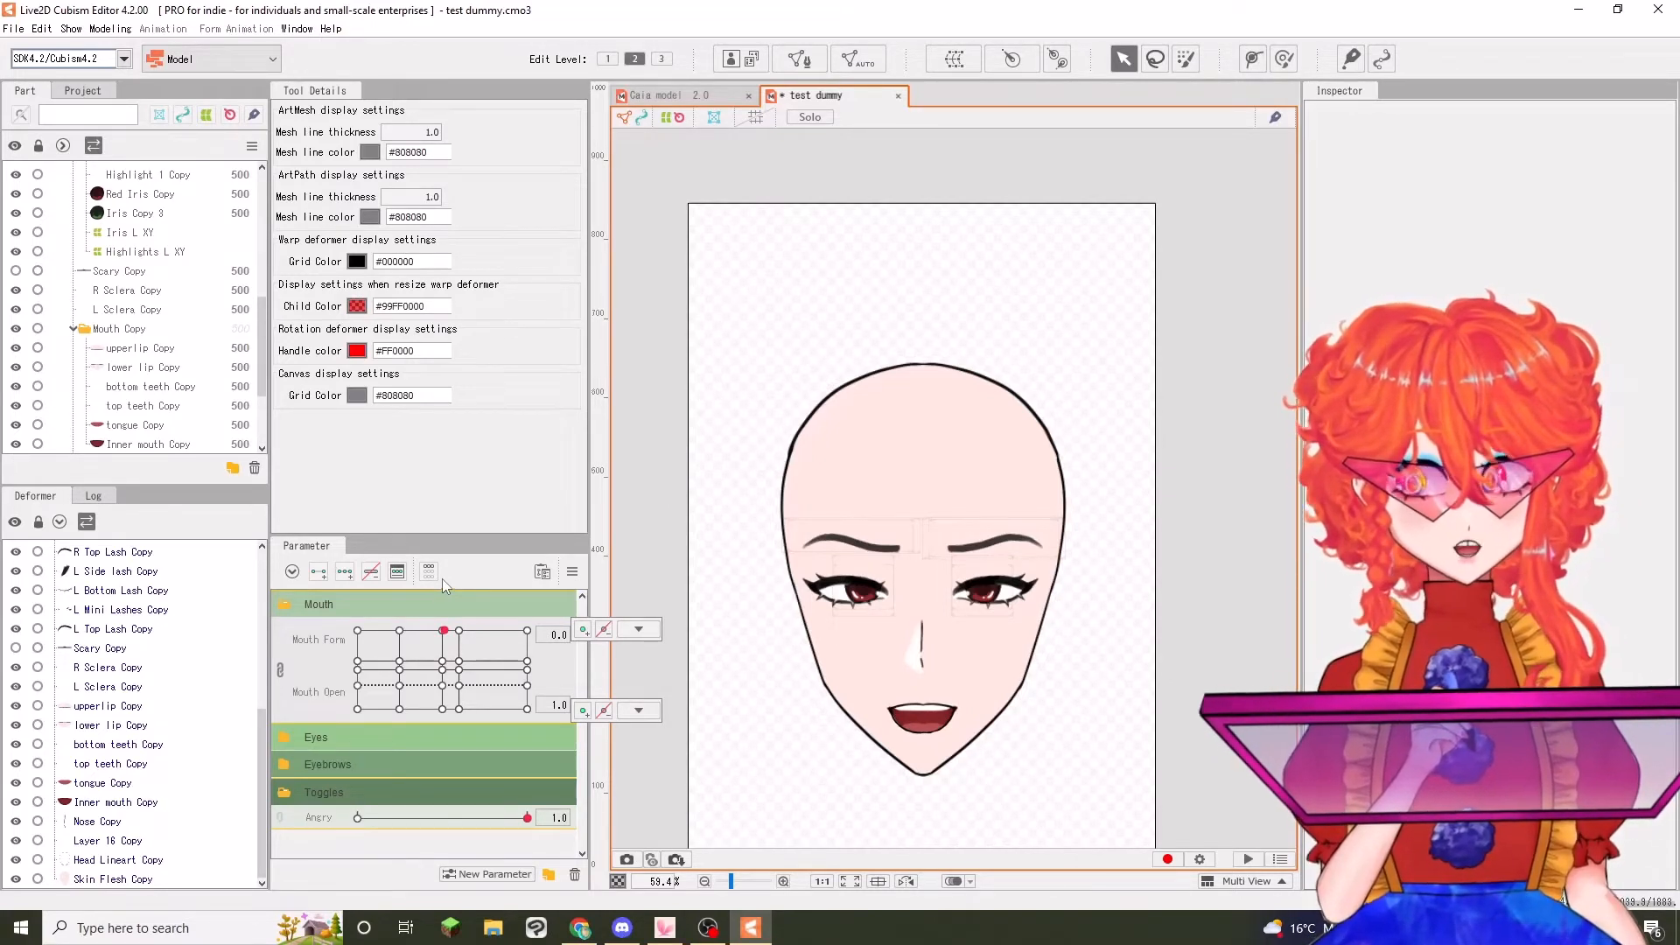
left_click_drag(443, 584, 443, 709)
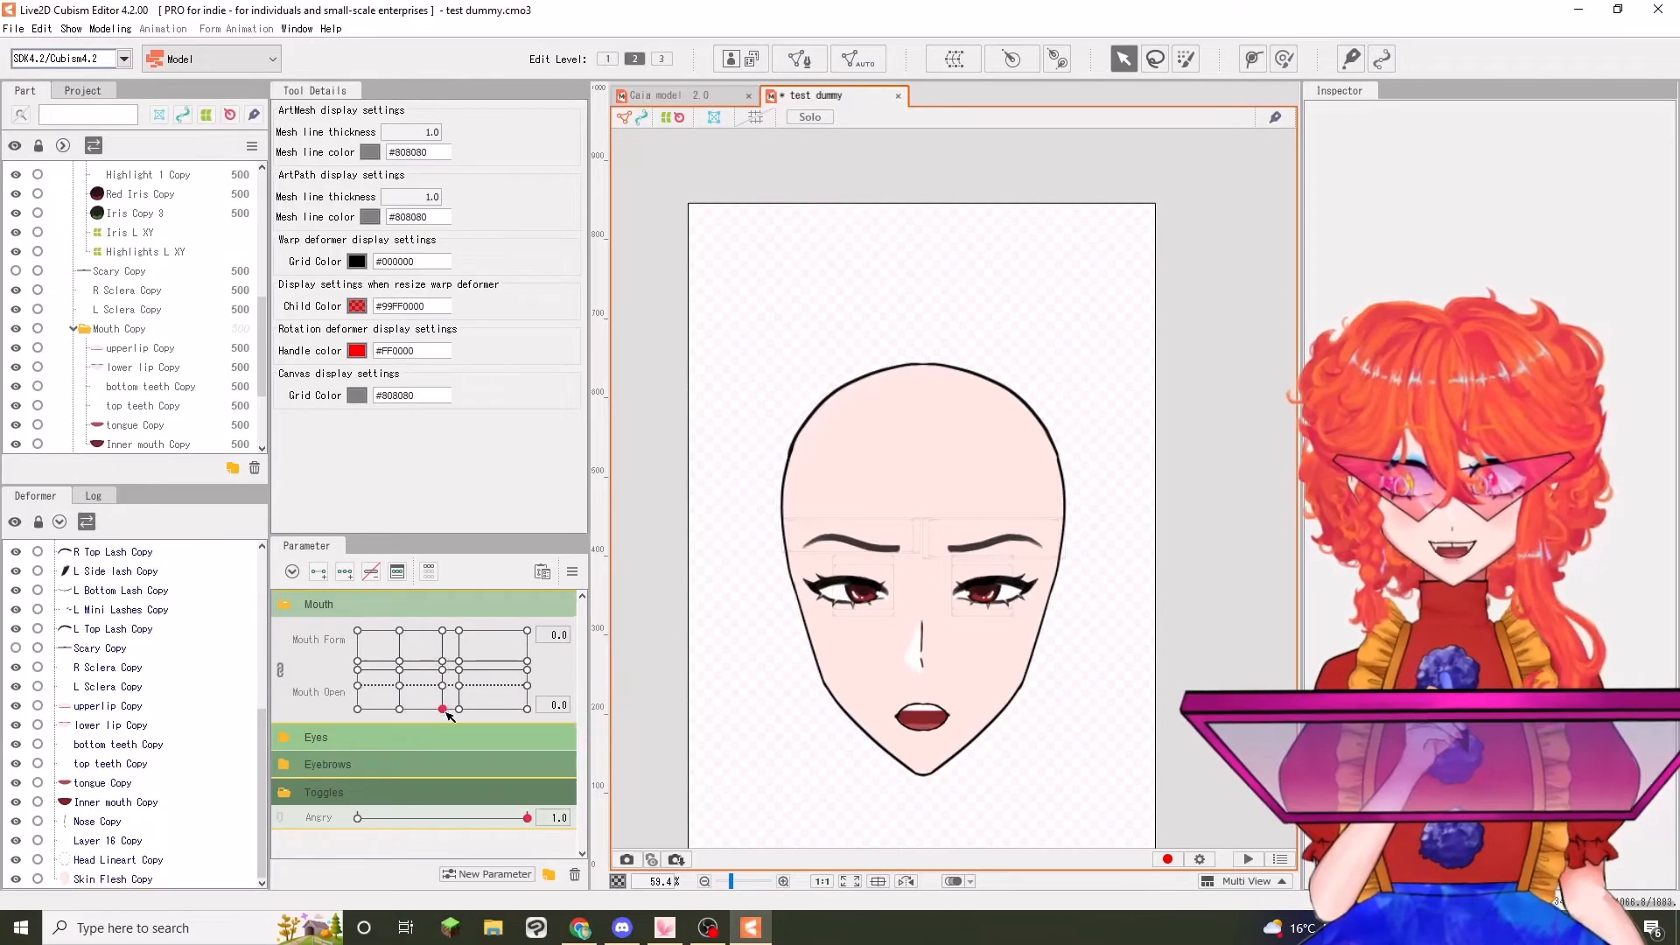
Show Scary Copy, key it at 0 and 1 on Angry, set its opacity to 0% at Angry 0.0, and test the toggle
left_click(101, 650)
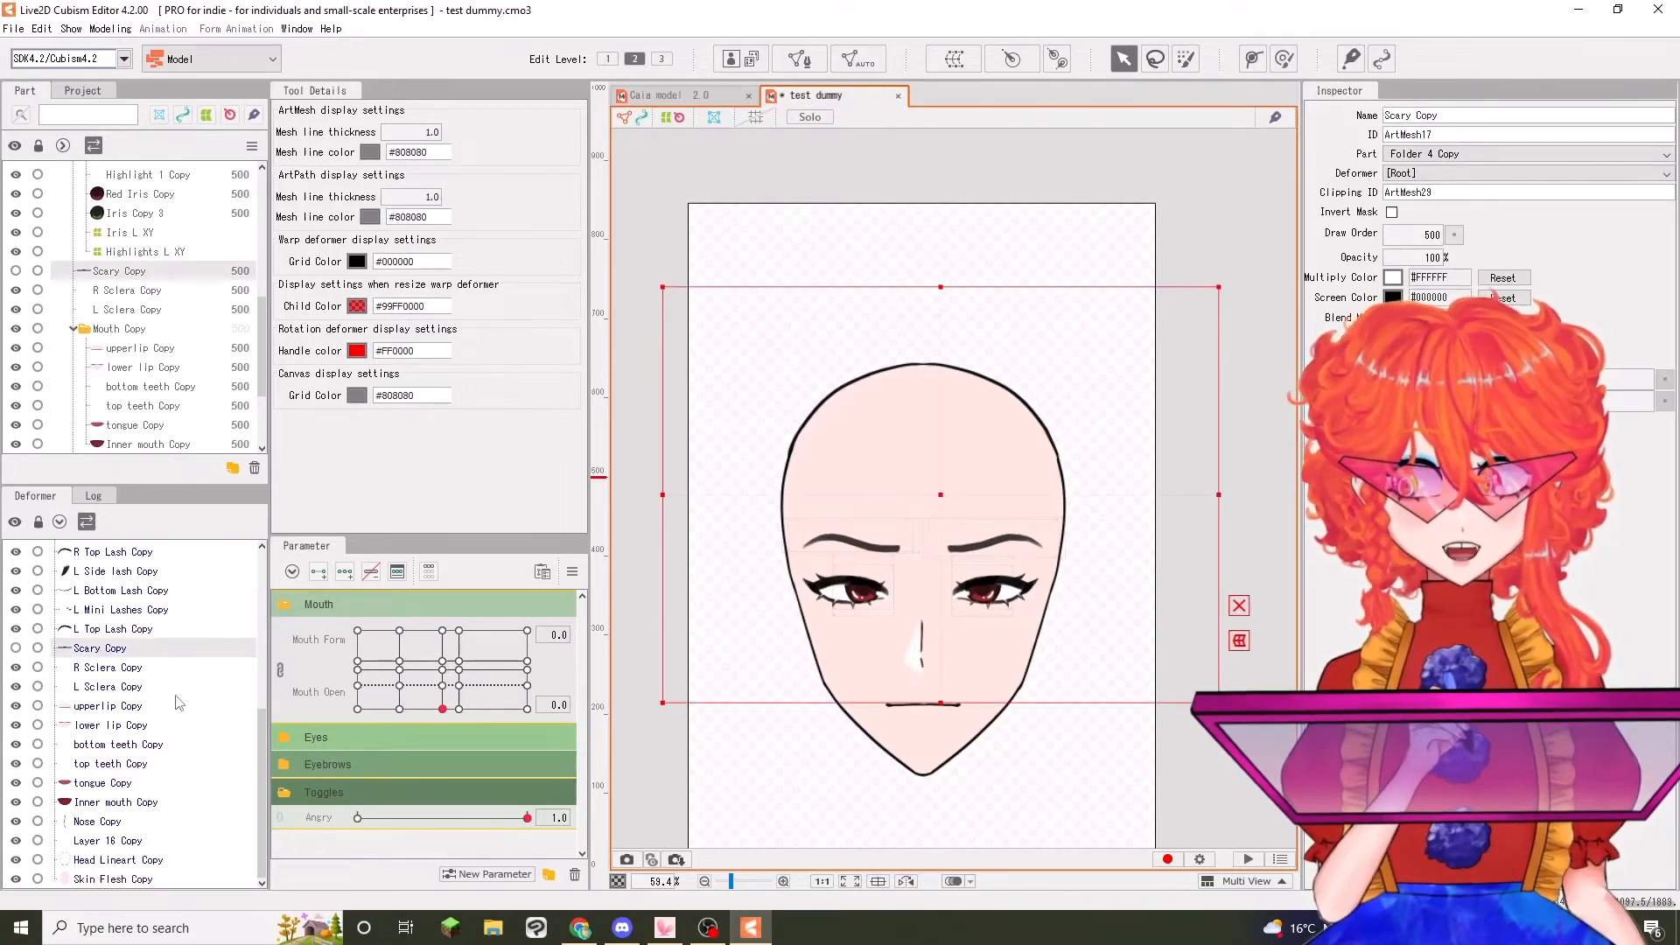
left_click(15, 648)
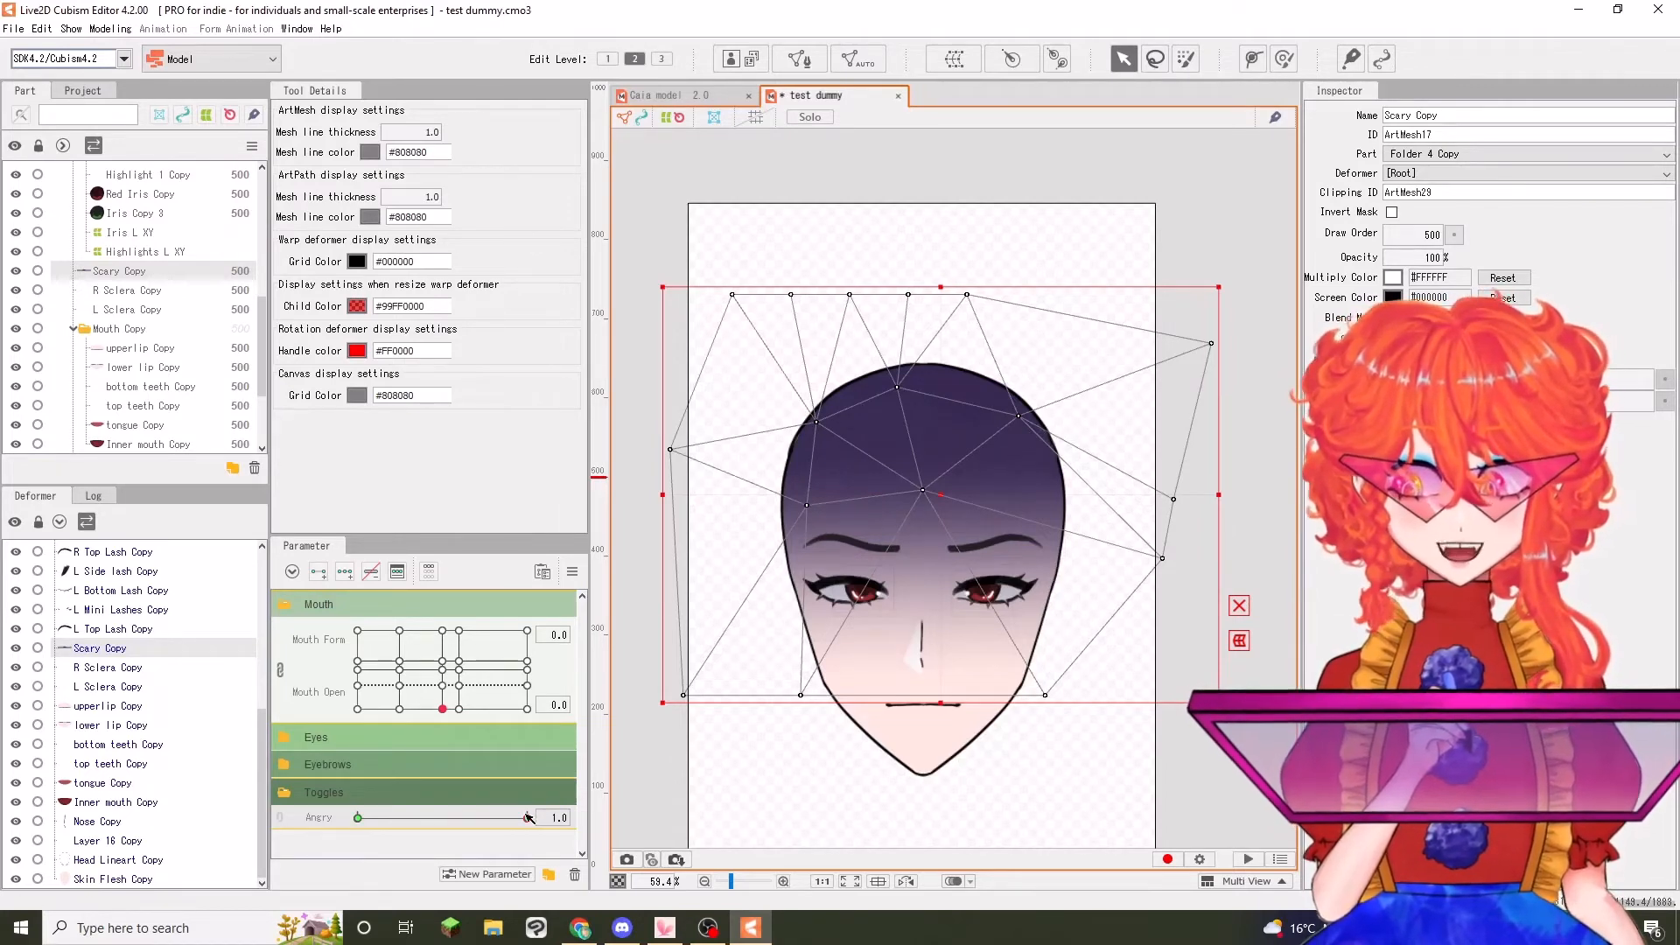
left_click_drag(528, 818, 357, 820)
left_click(1412, 258)
type("0")
key("Return")
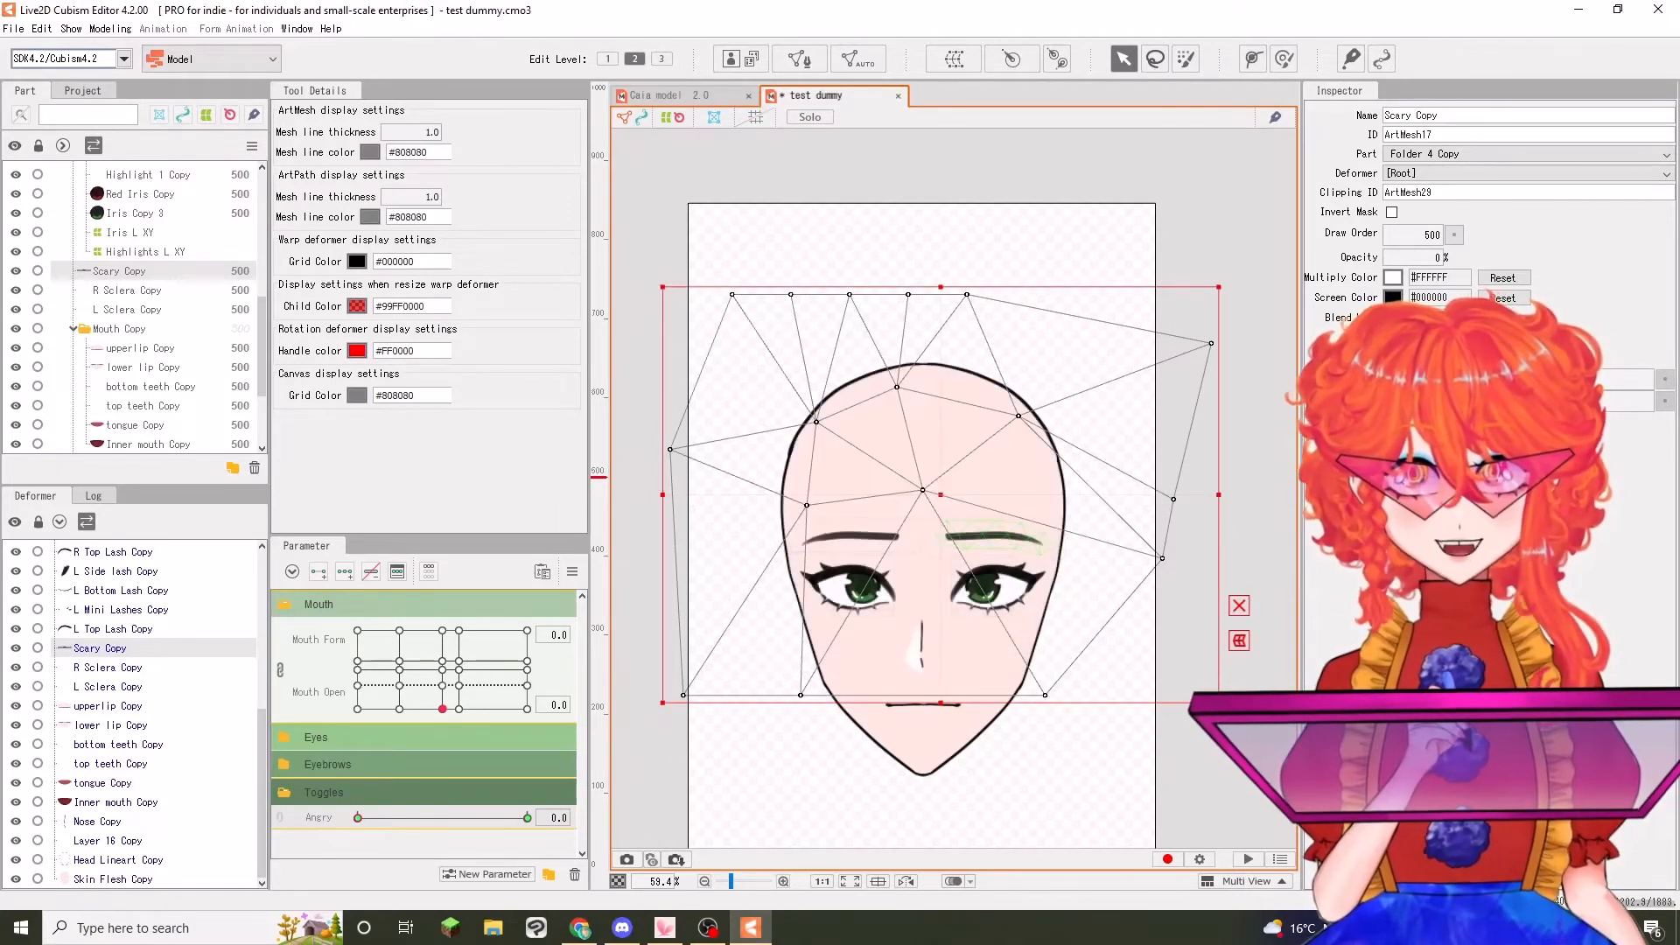
left_click(735, 188)
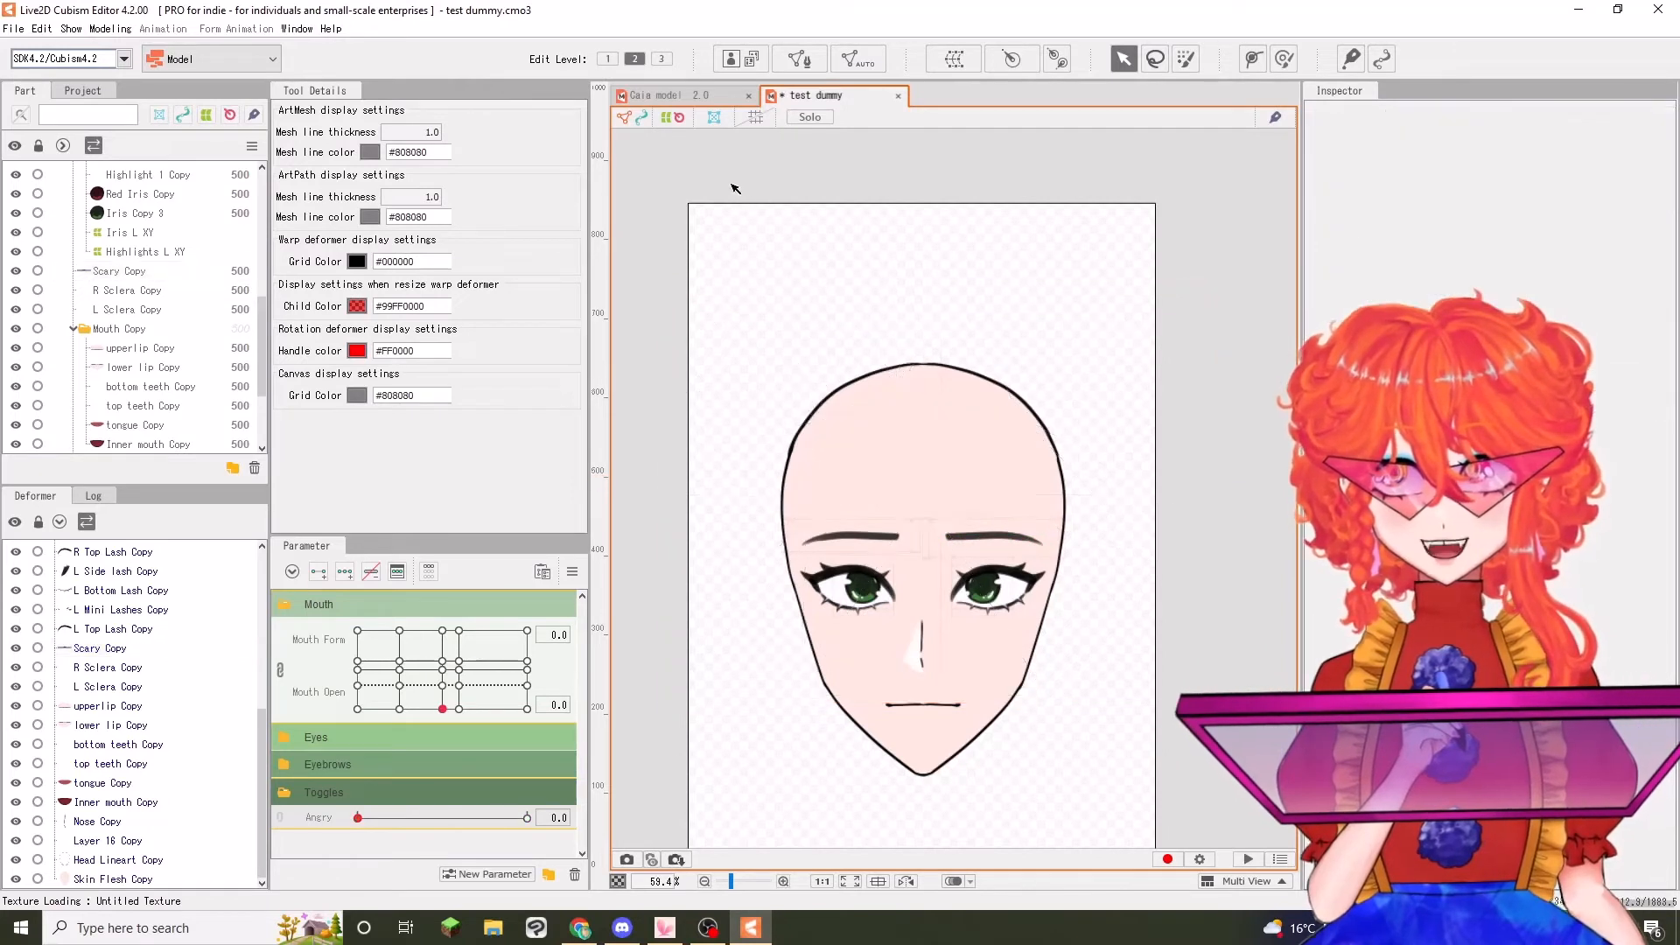
left_click_drag(357, 817, 527, 818)
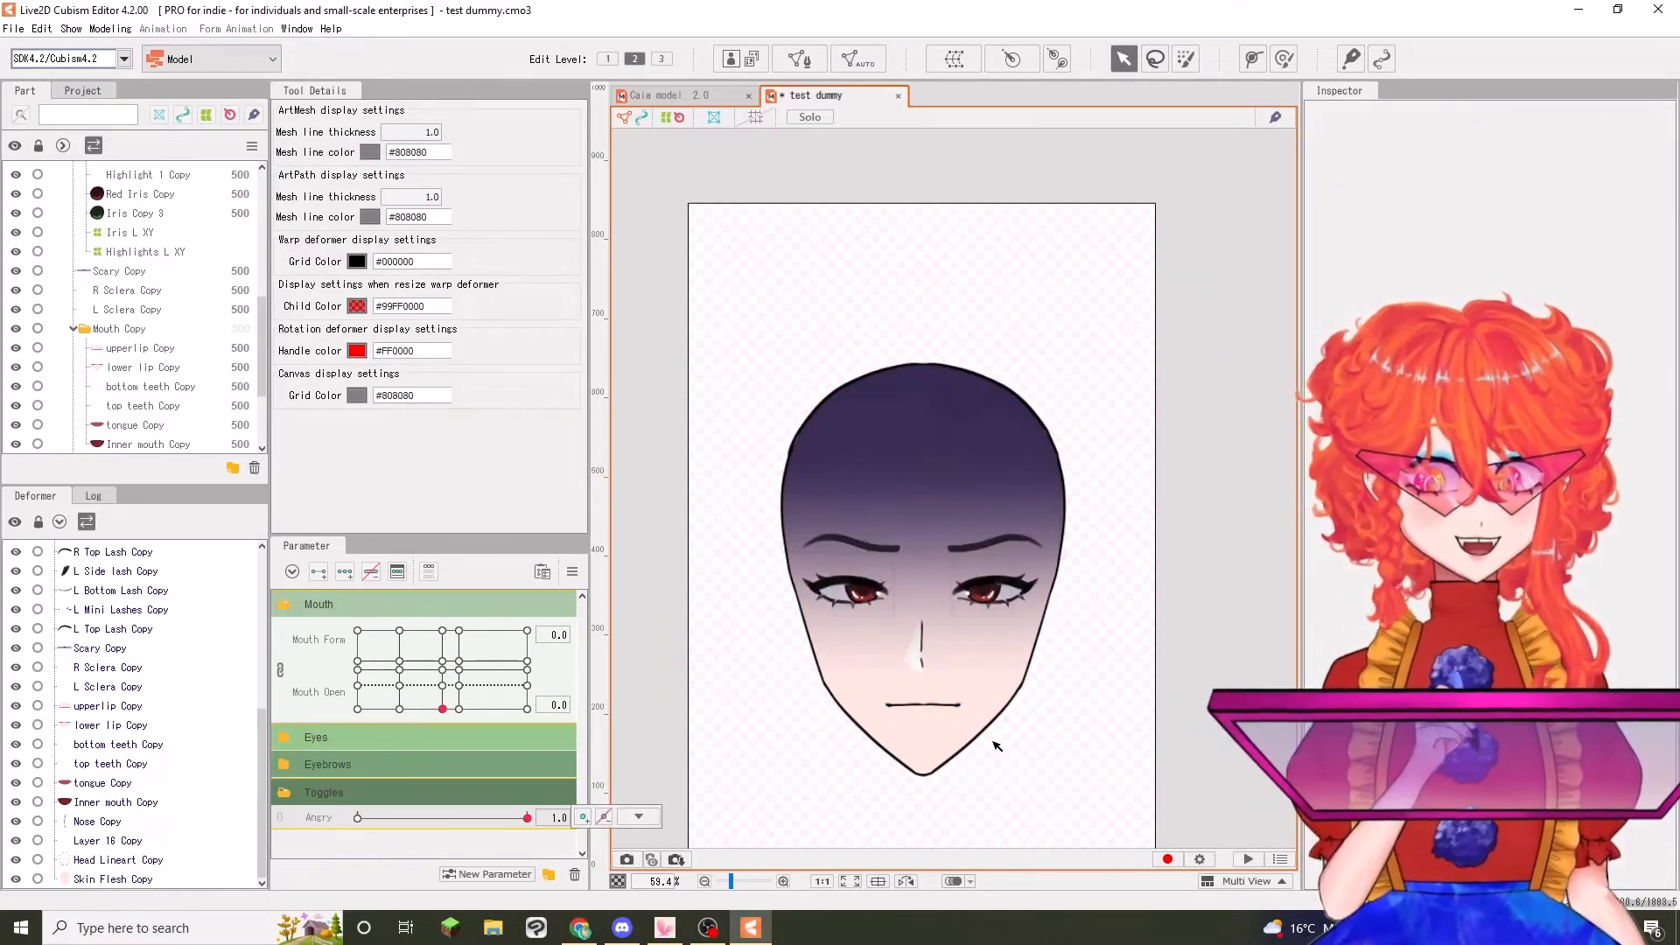
Switch to the Caia model 2.0 file, preview its Love toggle at 1.0, reset it to 0.0, and return to test dummy
left_click(658, 94)
scroll(376, 787, "down", 5)
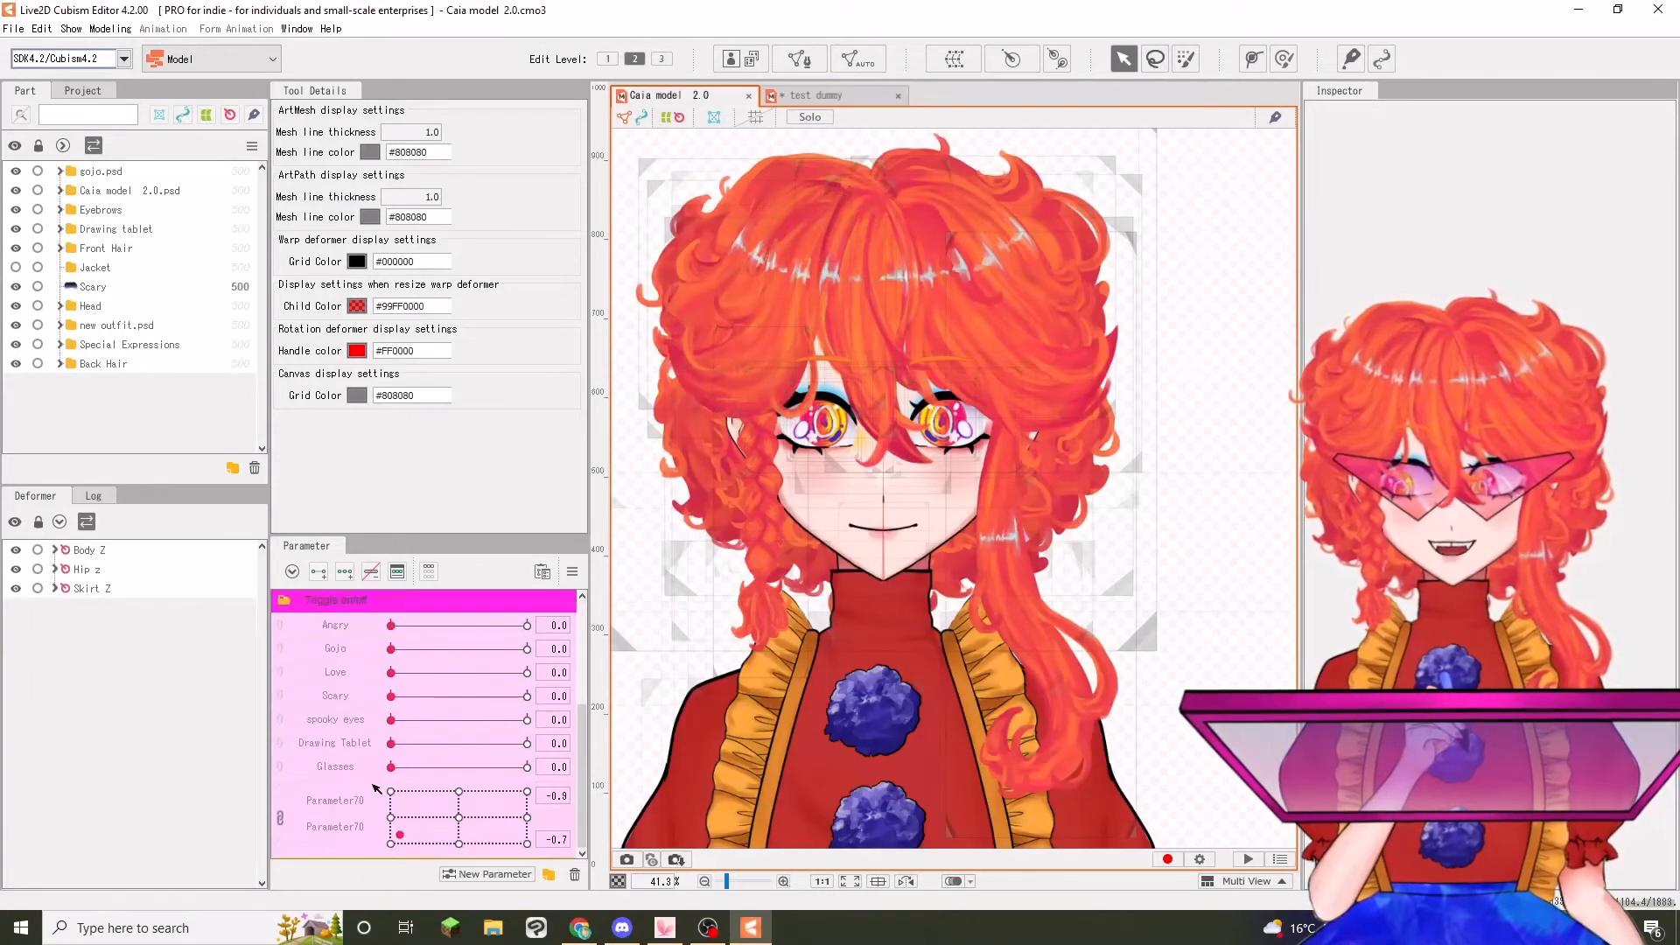
left_click_drag(391, 672, 574, 682)
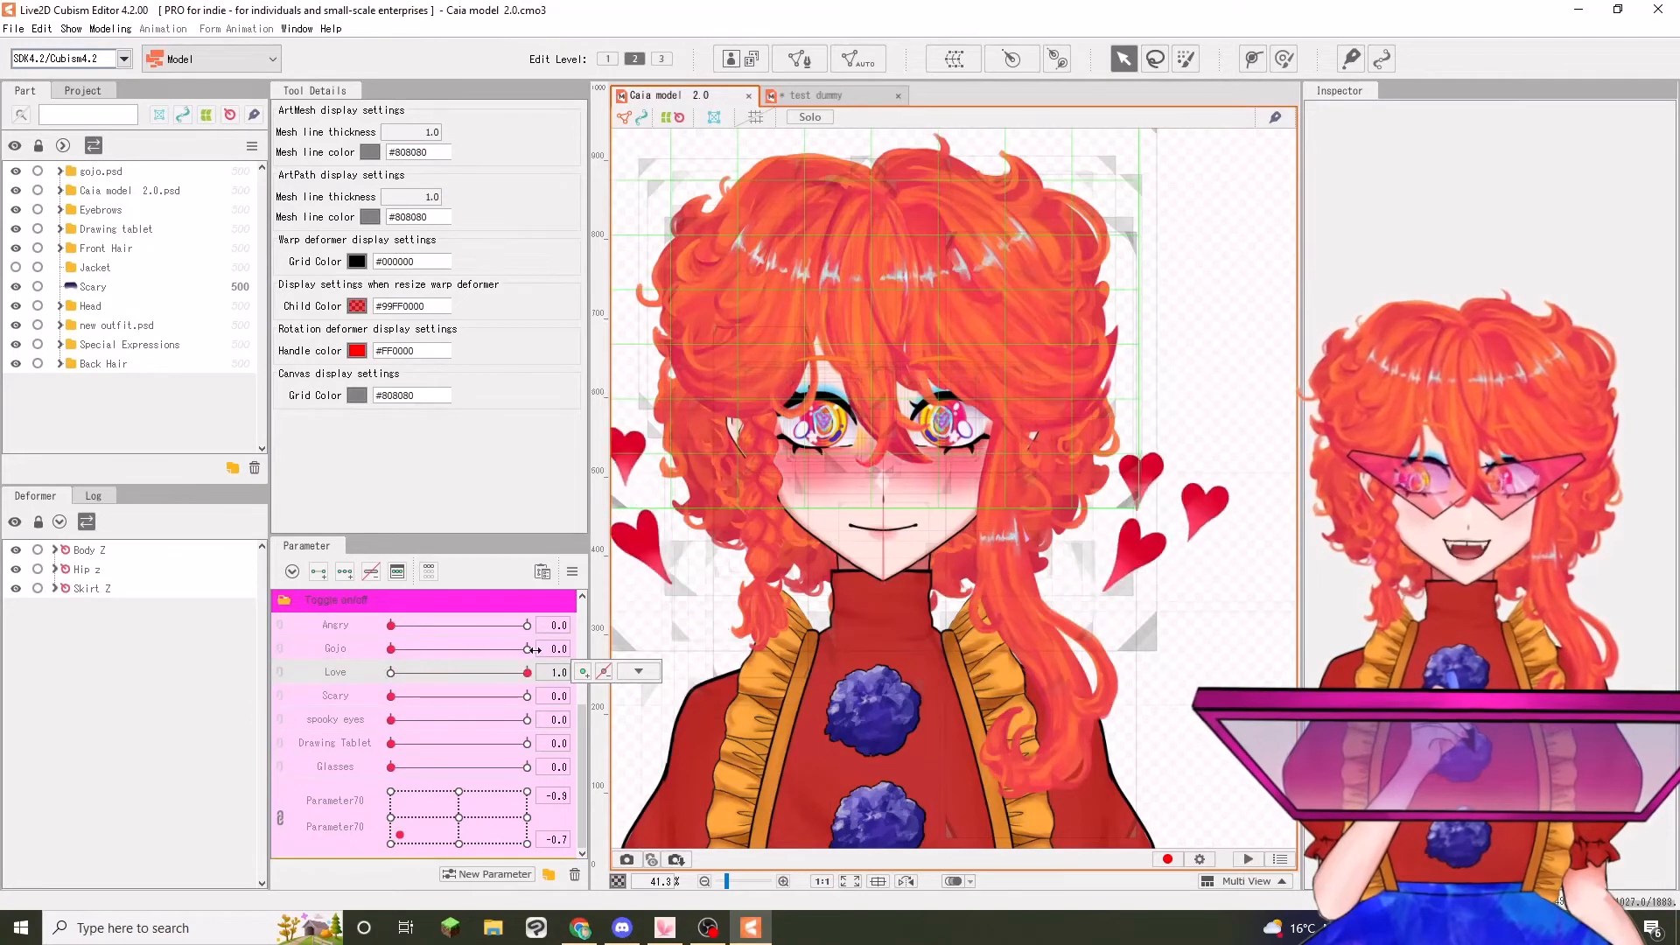
left_click_drag(527, 672, 361, 744)
scroll(360, 744, "up", 2)
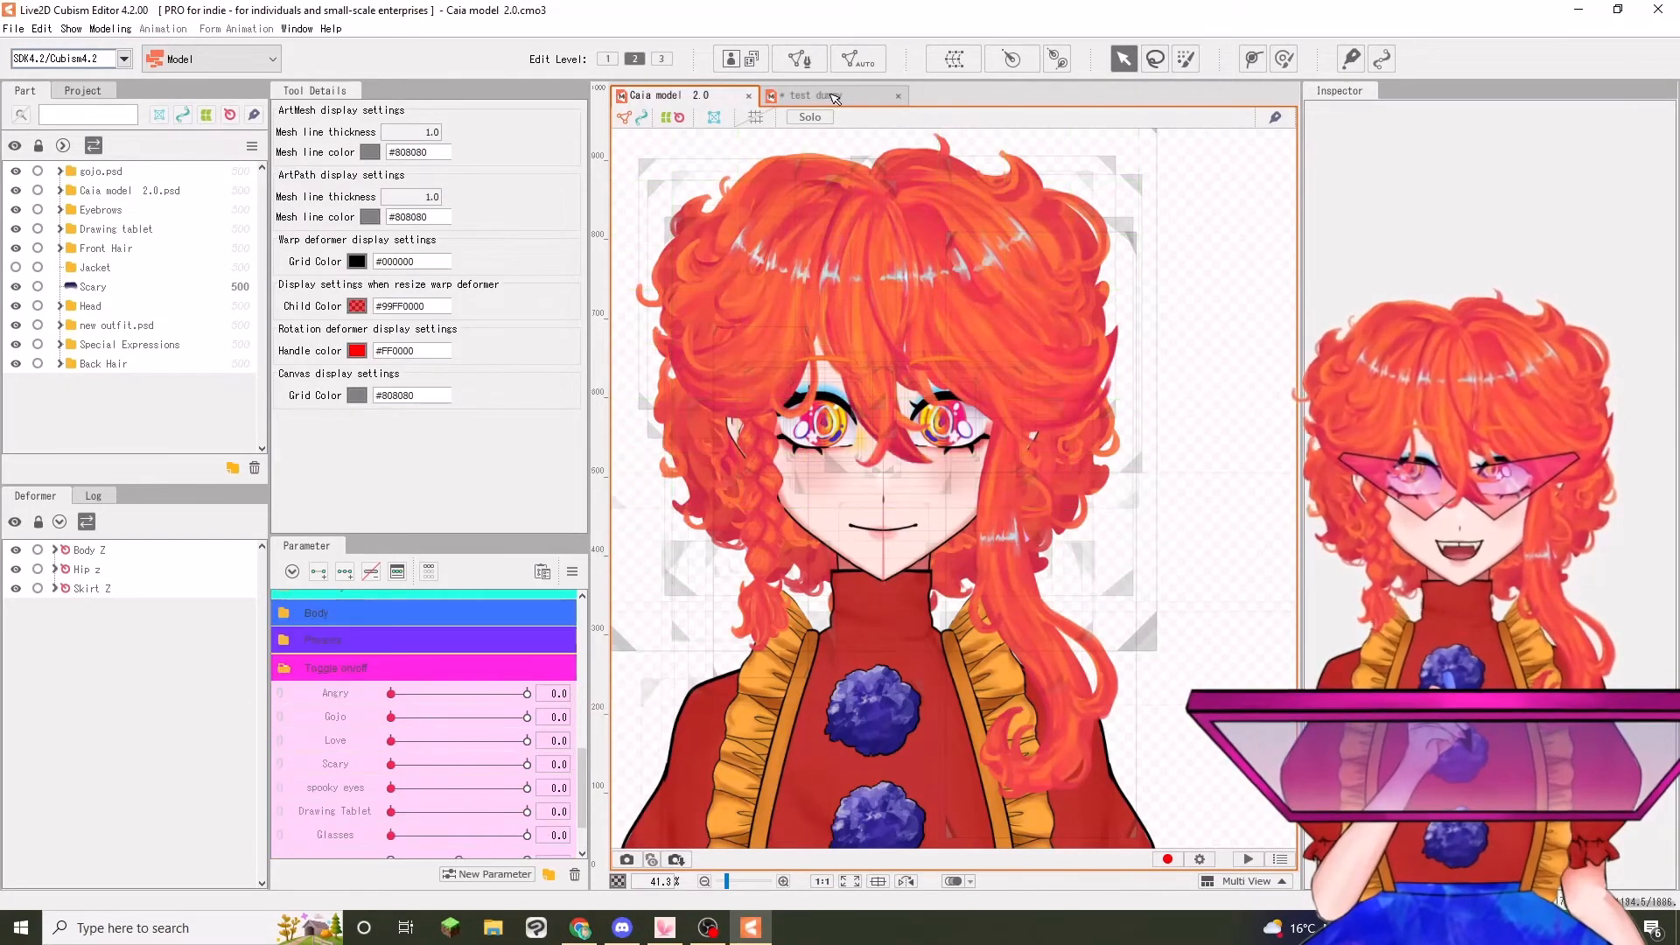
left_click(832, 95)
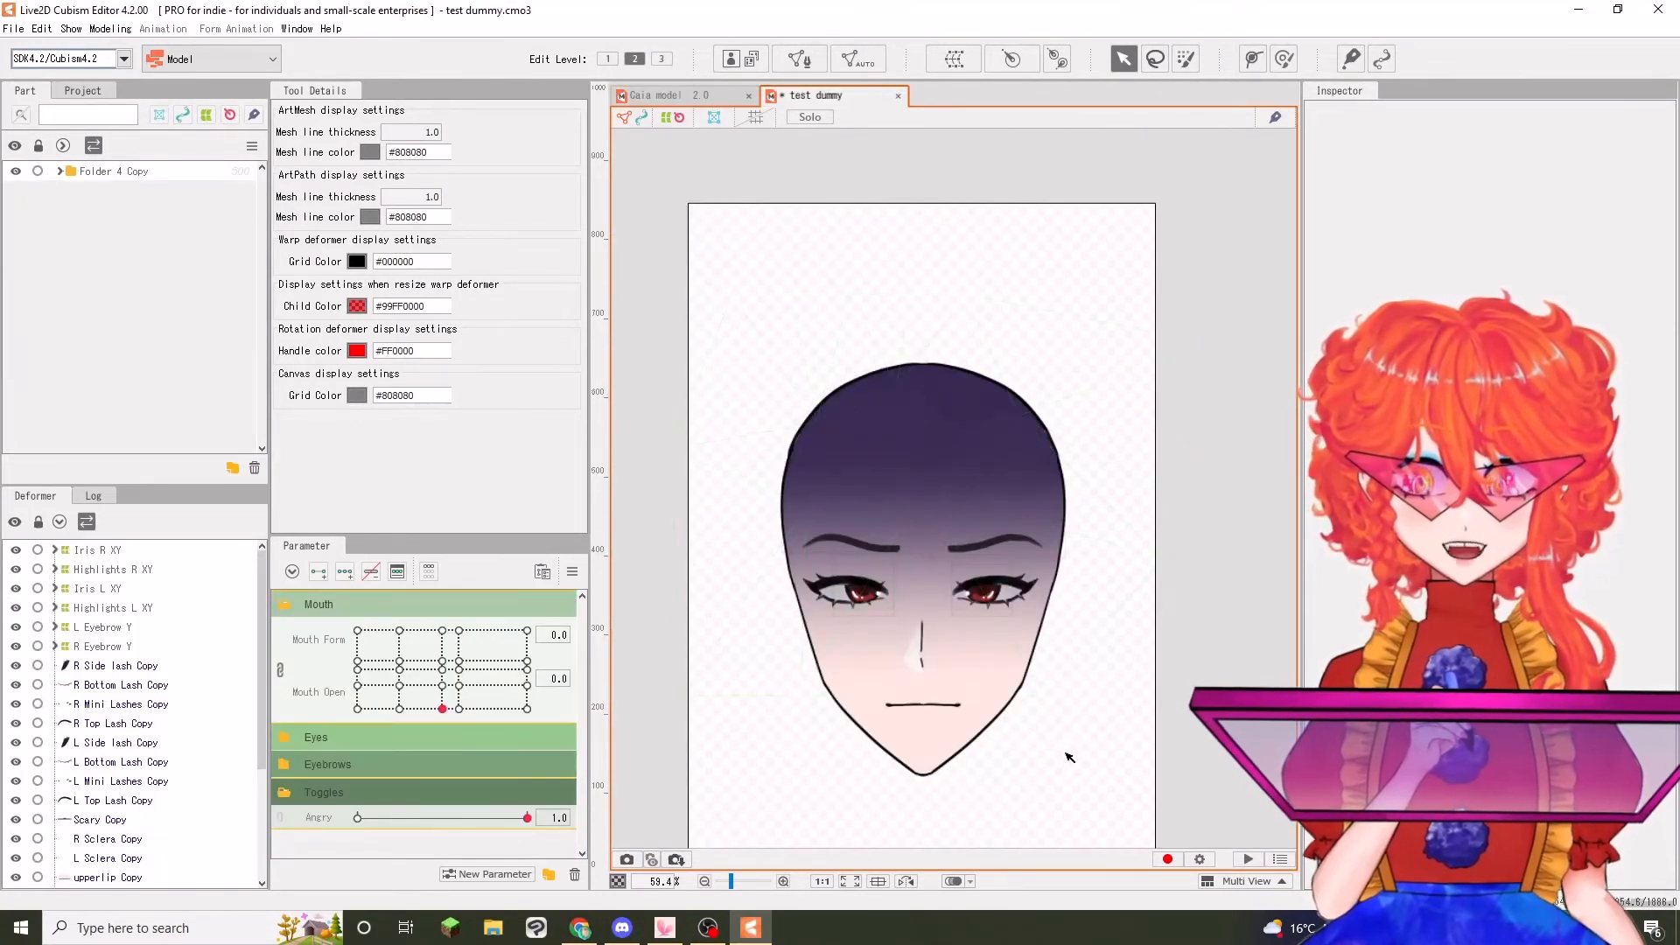
scroll(1072, 763, "up", 2)
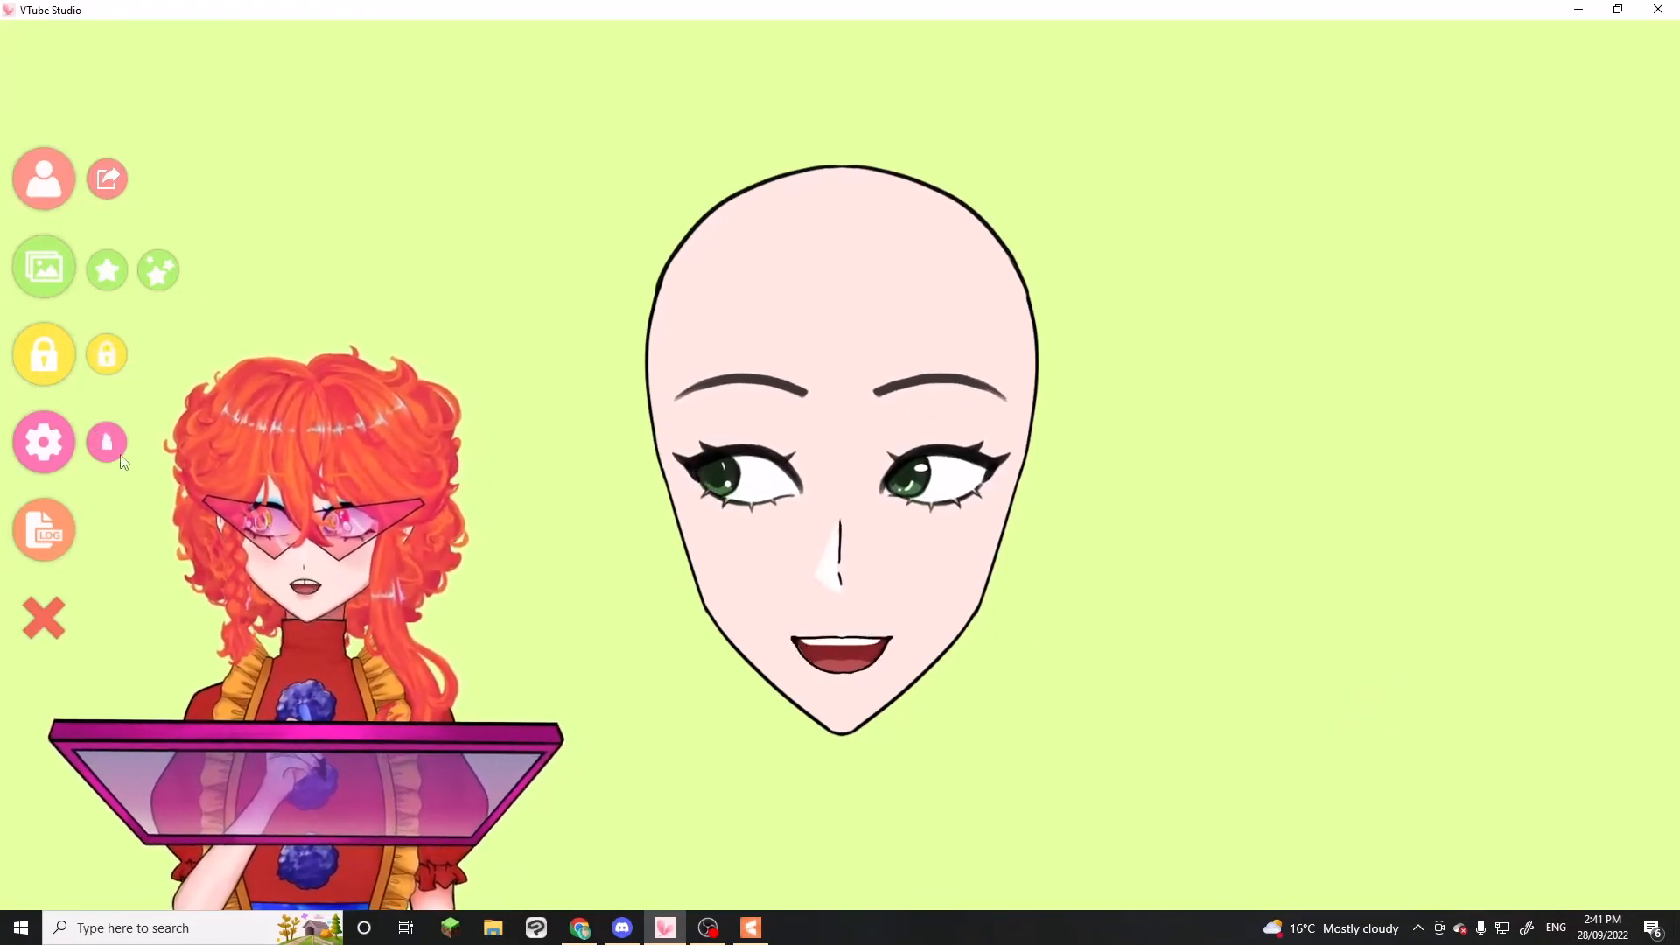
Open the Expression Editor from the test dummy's hotkey settings and start creating a new expression
left_click(61, 452)
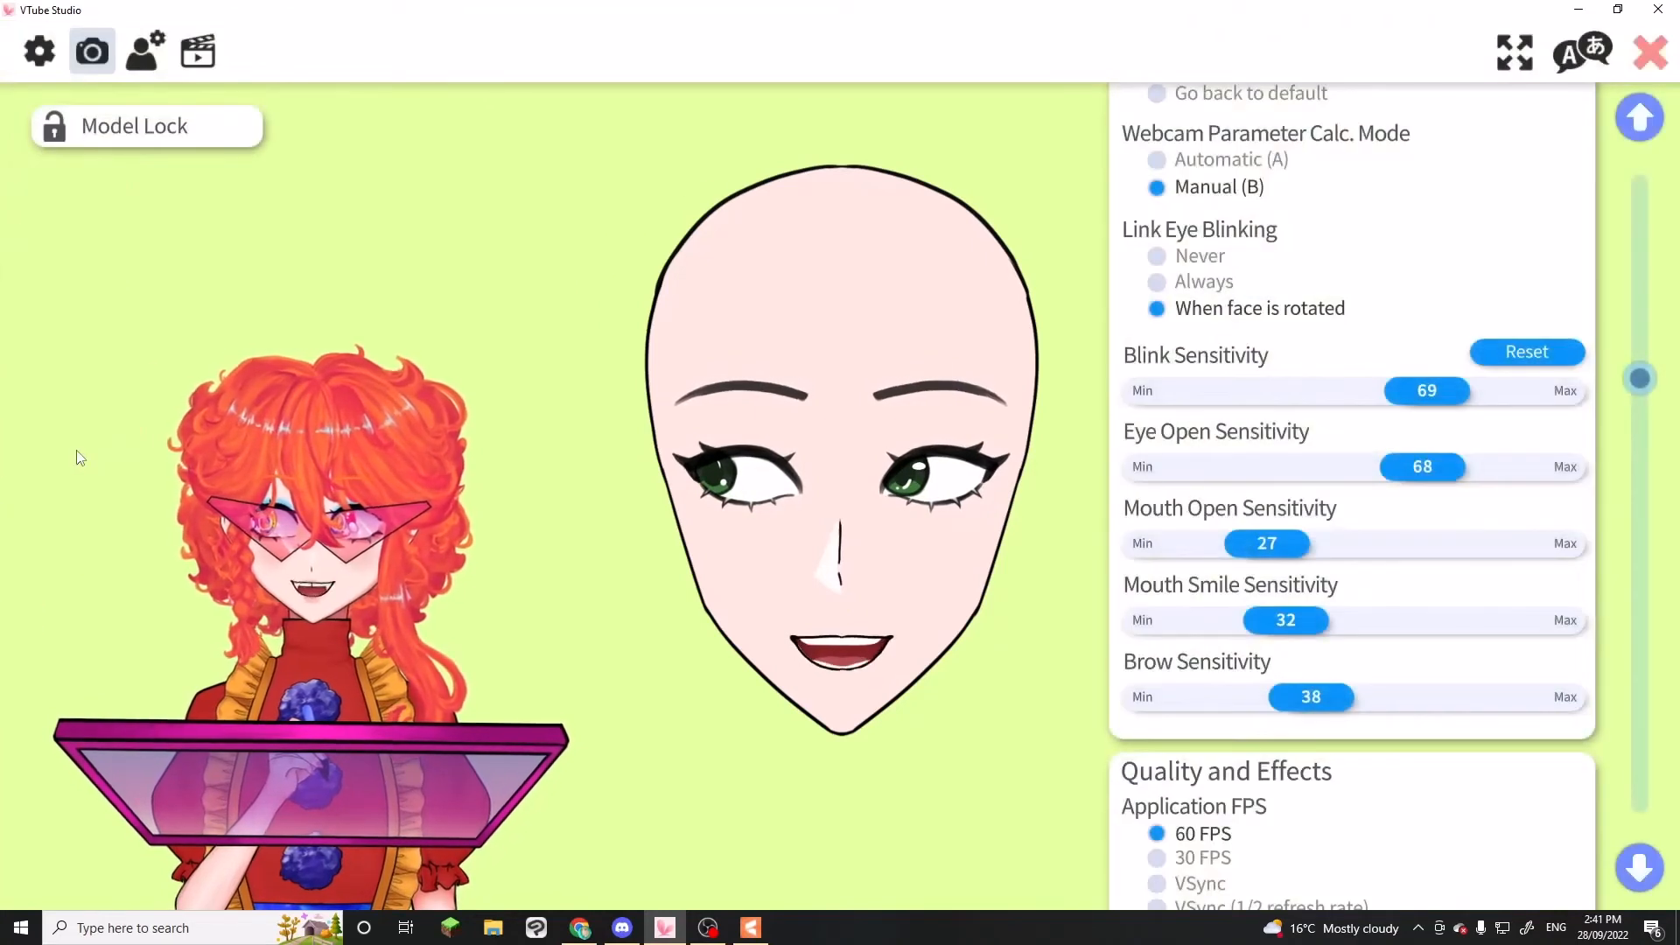
left_click(198, 55)
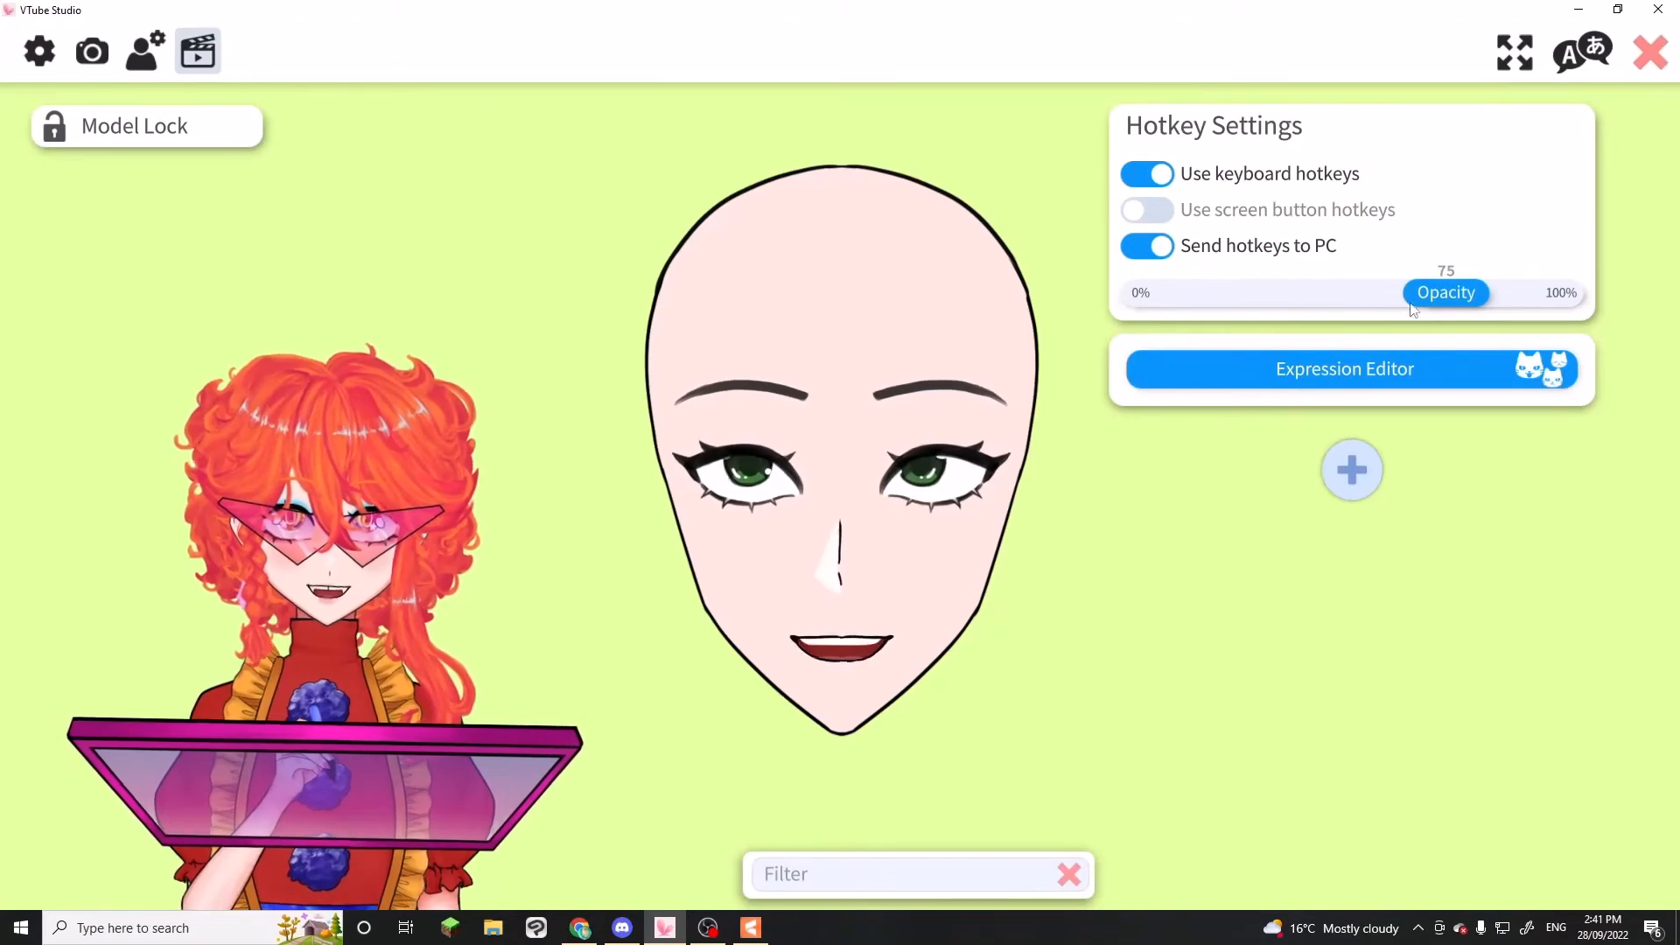
left_click(1383, 369)
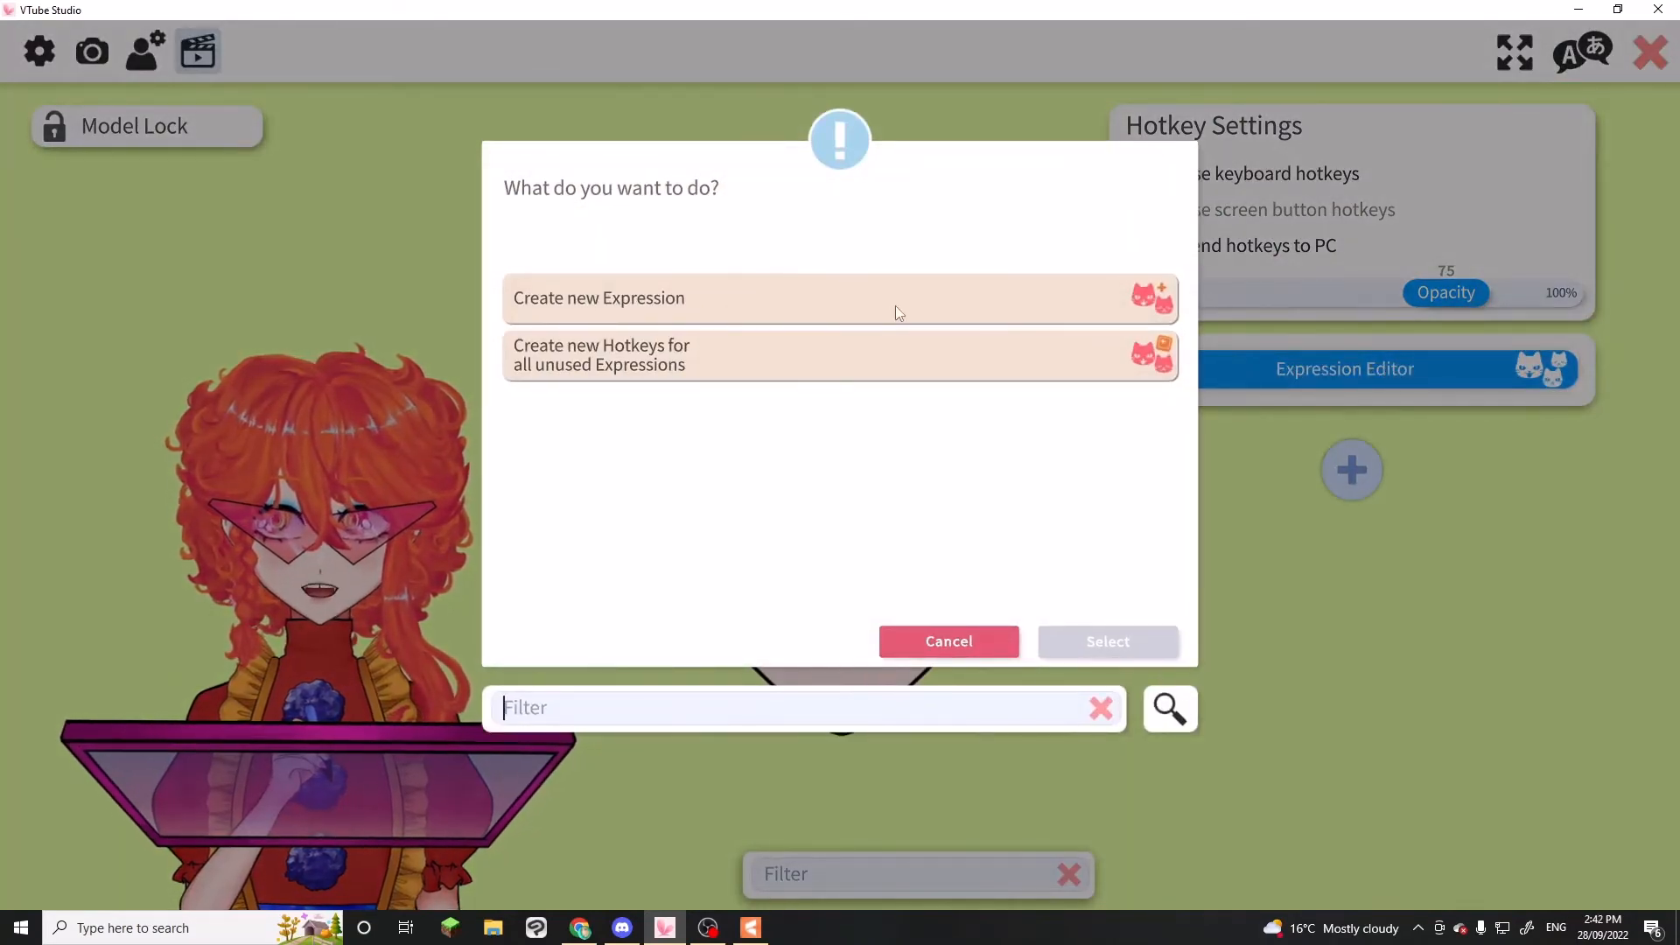
left_click(896, 307)
left_click(1137, 643)
Enable the Angry parameter for the new expression and set its value to 1
scroll(1354, 490, "down", 10)
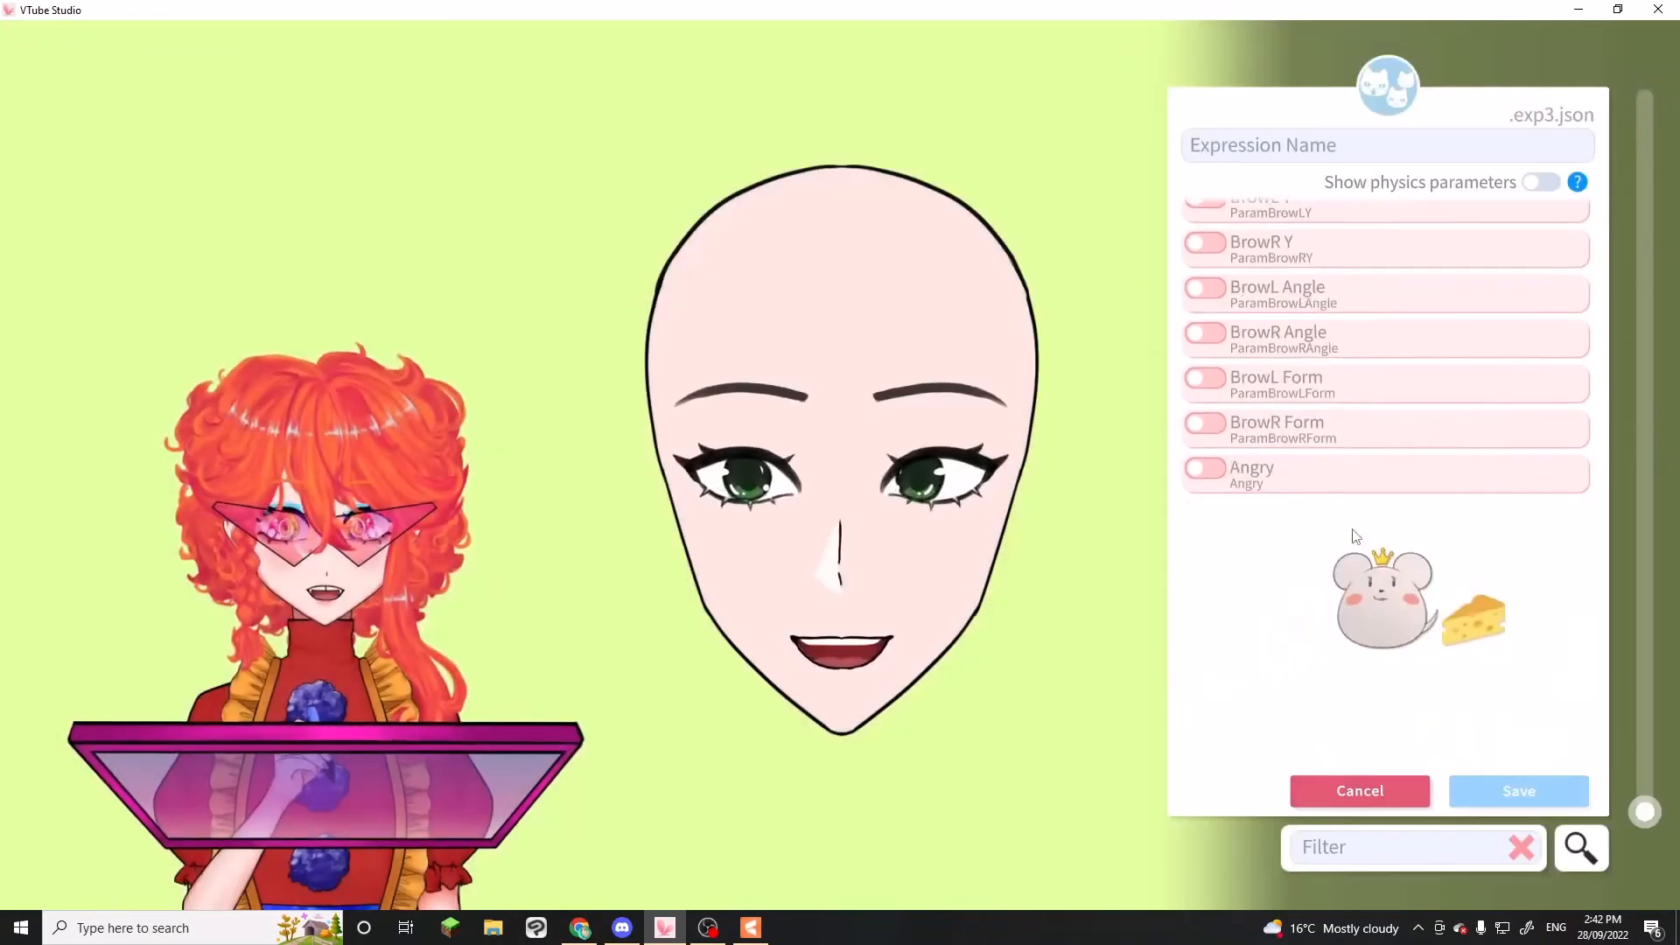
scroll(1339, 473, "up", 10)
scroll(1278, 525, "down", 5)
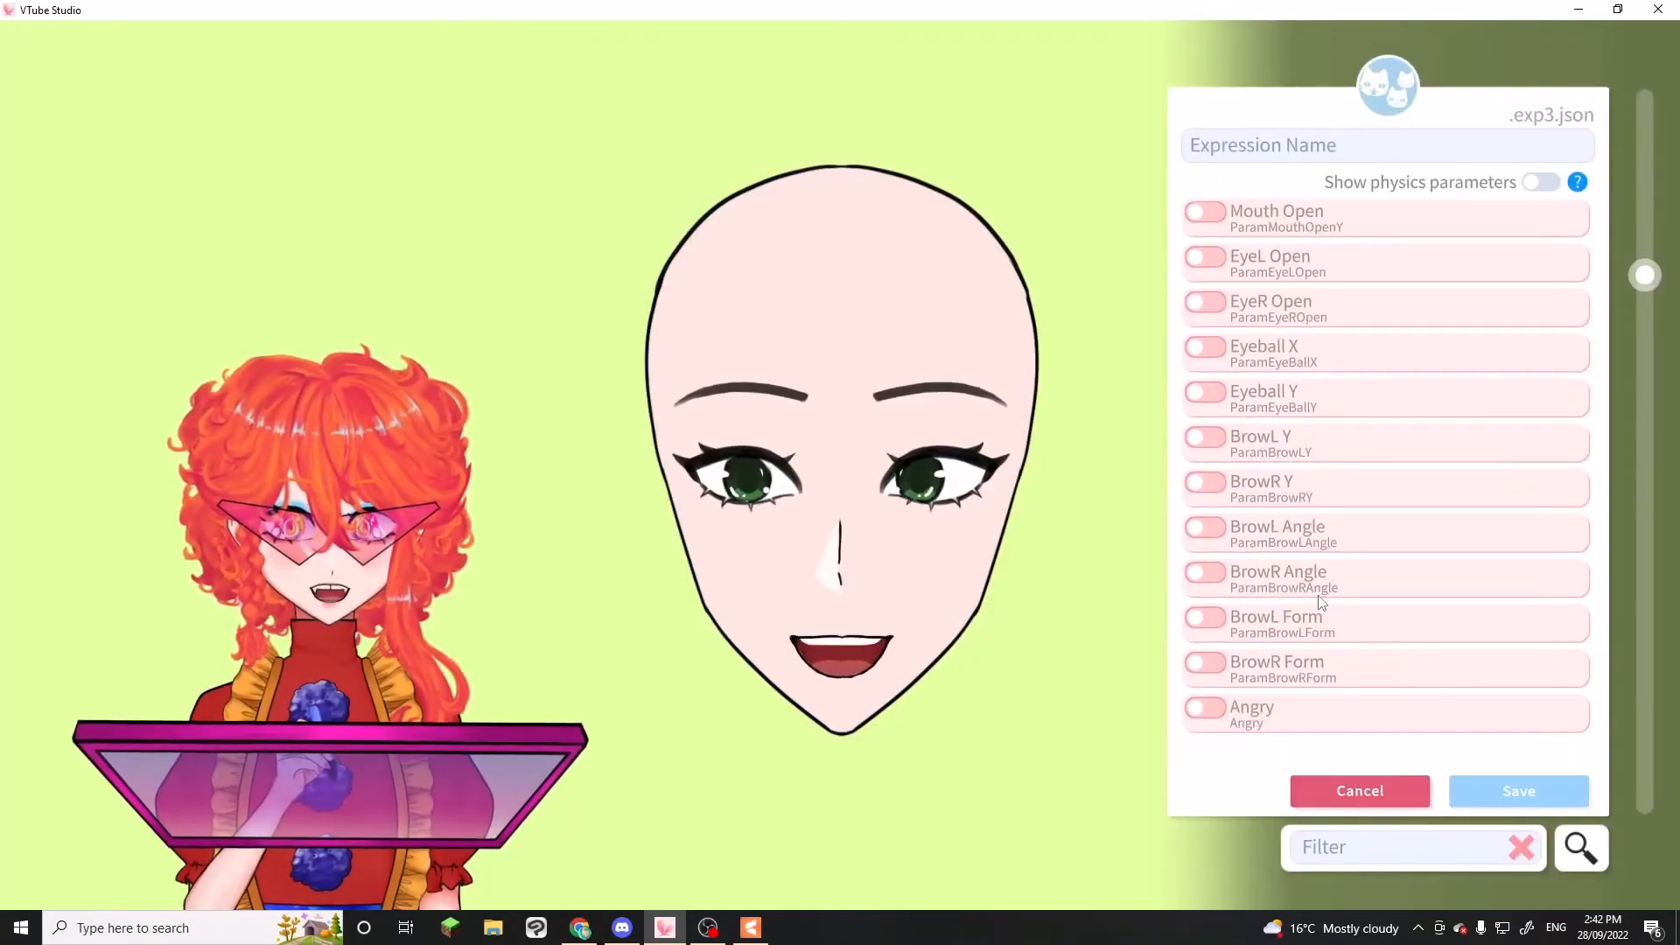
left_click(1221, 615)
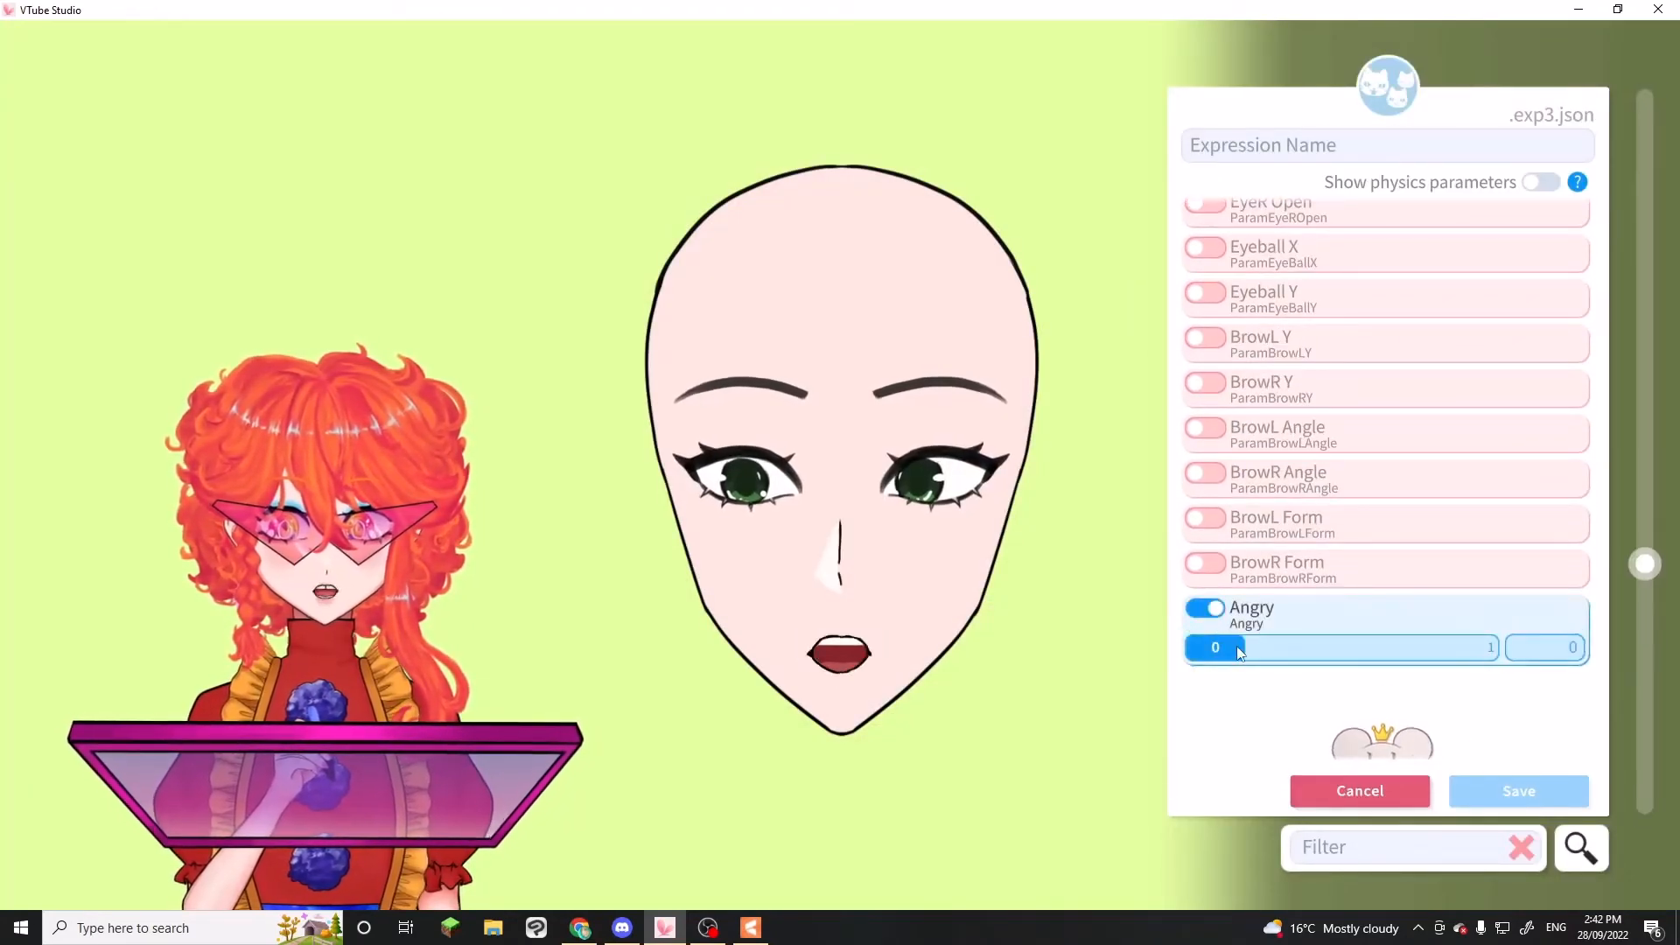
left_click_drag(1237, 646, 1607, 662)
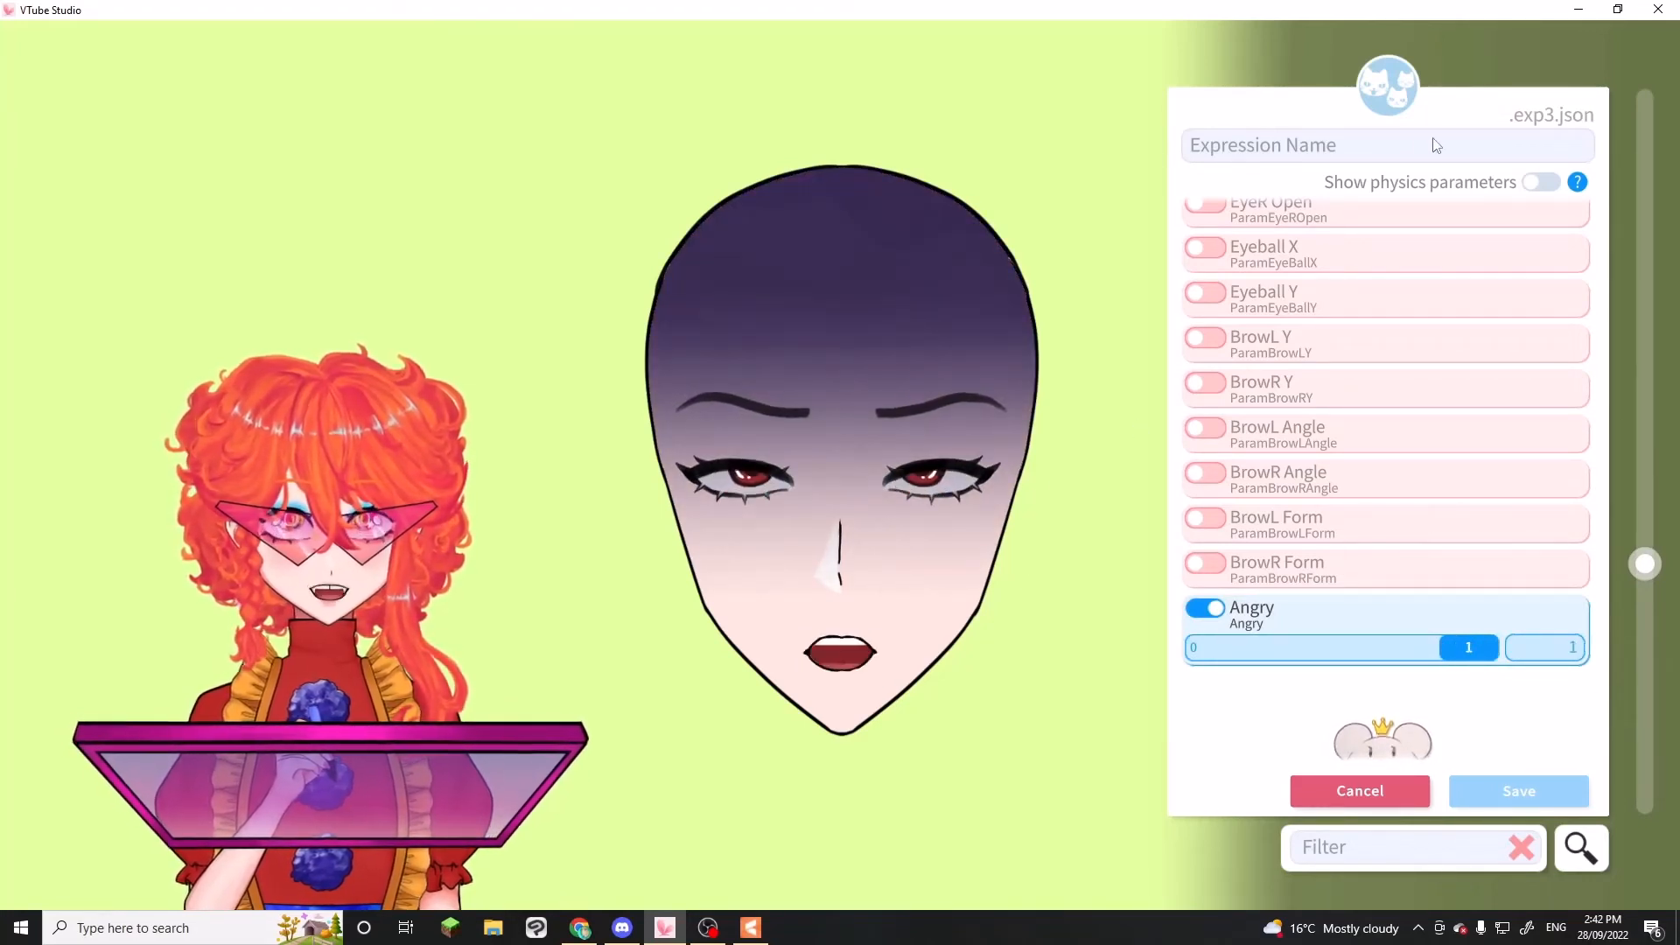
Name the new expression Angry, save it, and close the Expression Editor
left_click(1361, 150)
type("Angry")
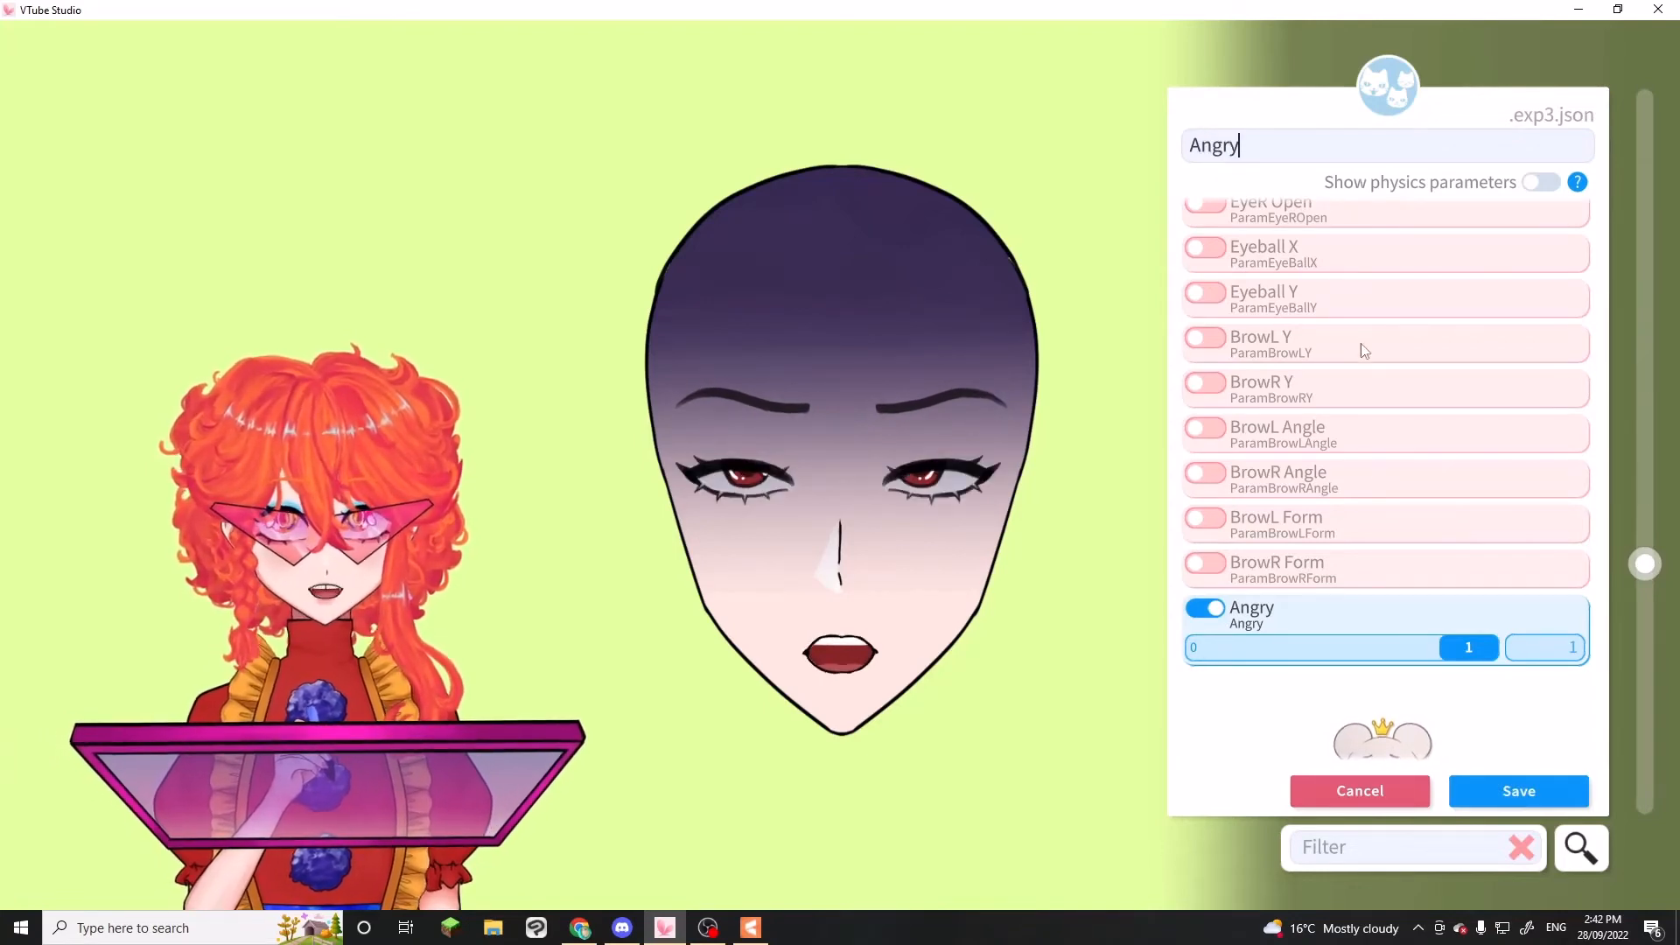
left_click(1485, 790)
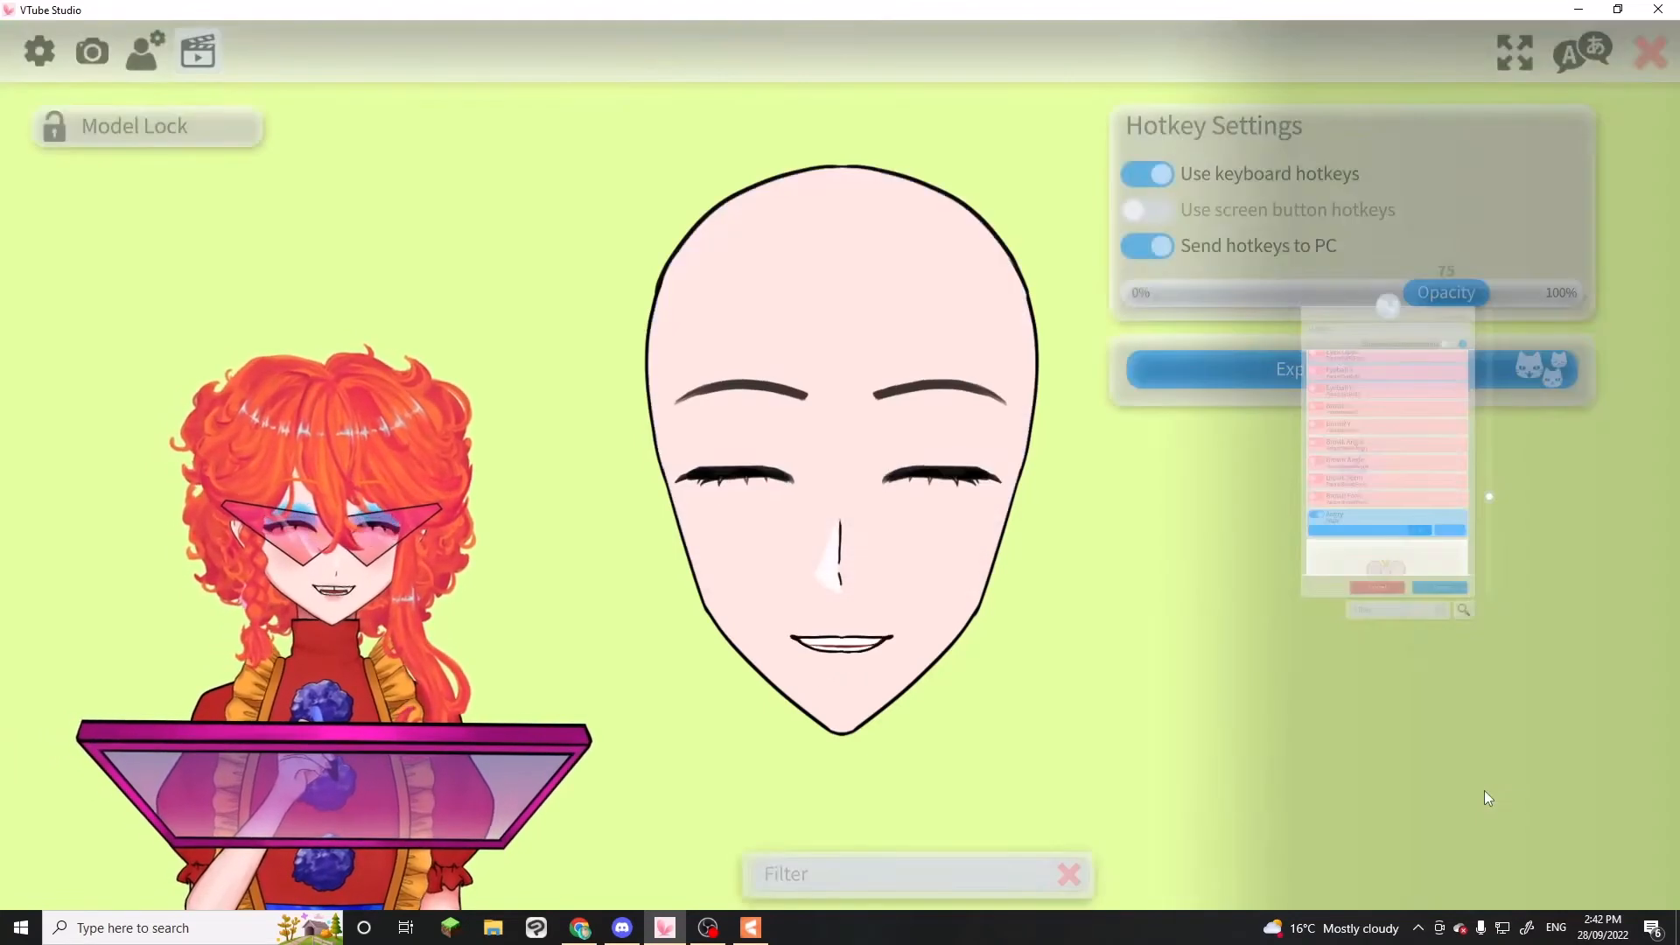
left_click(949, 642)
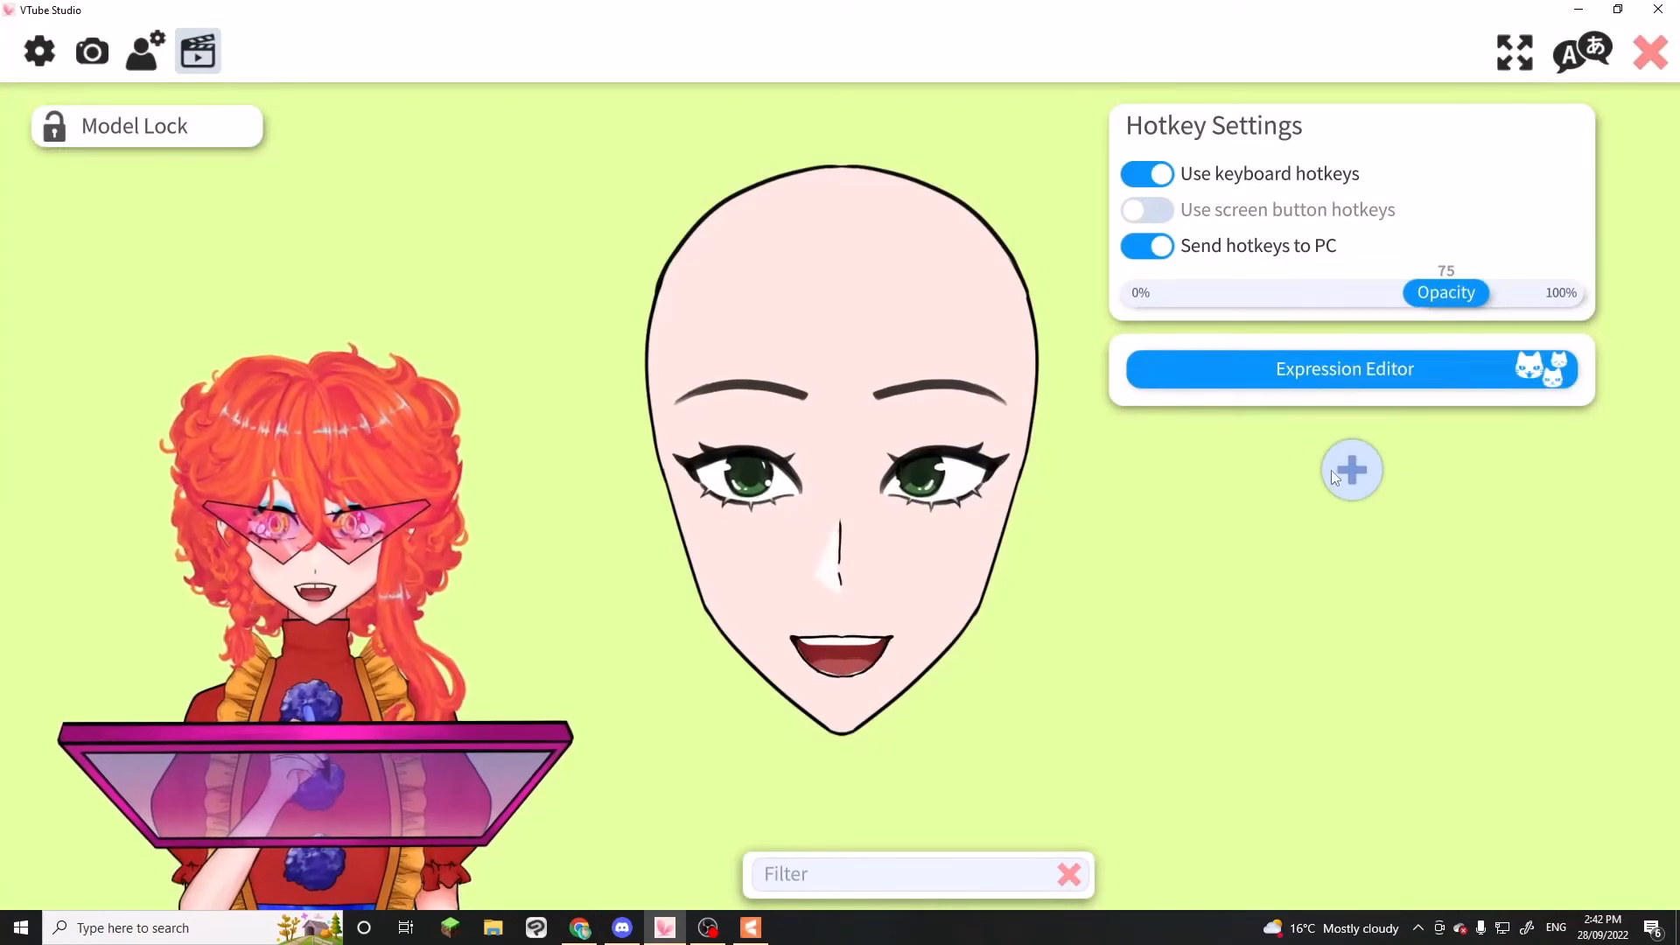
Add a new hotkey to the test dummy model and name it Angry
left_click(1351, 470)
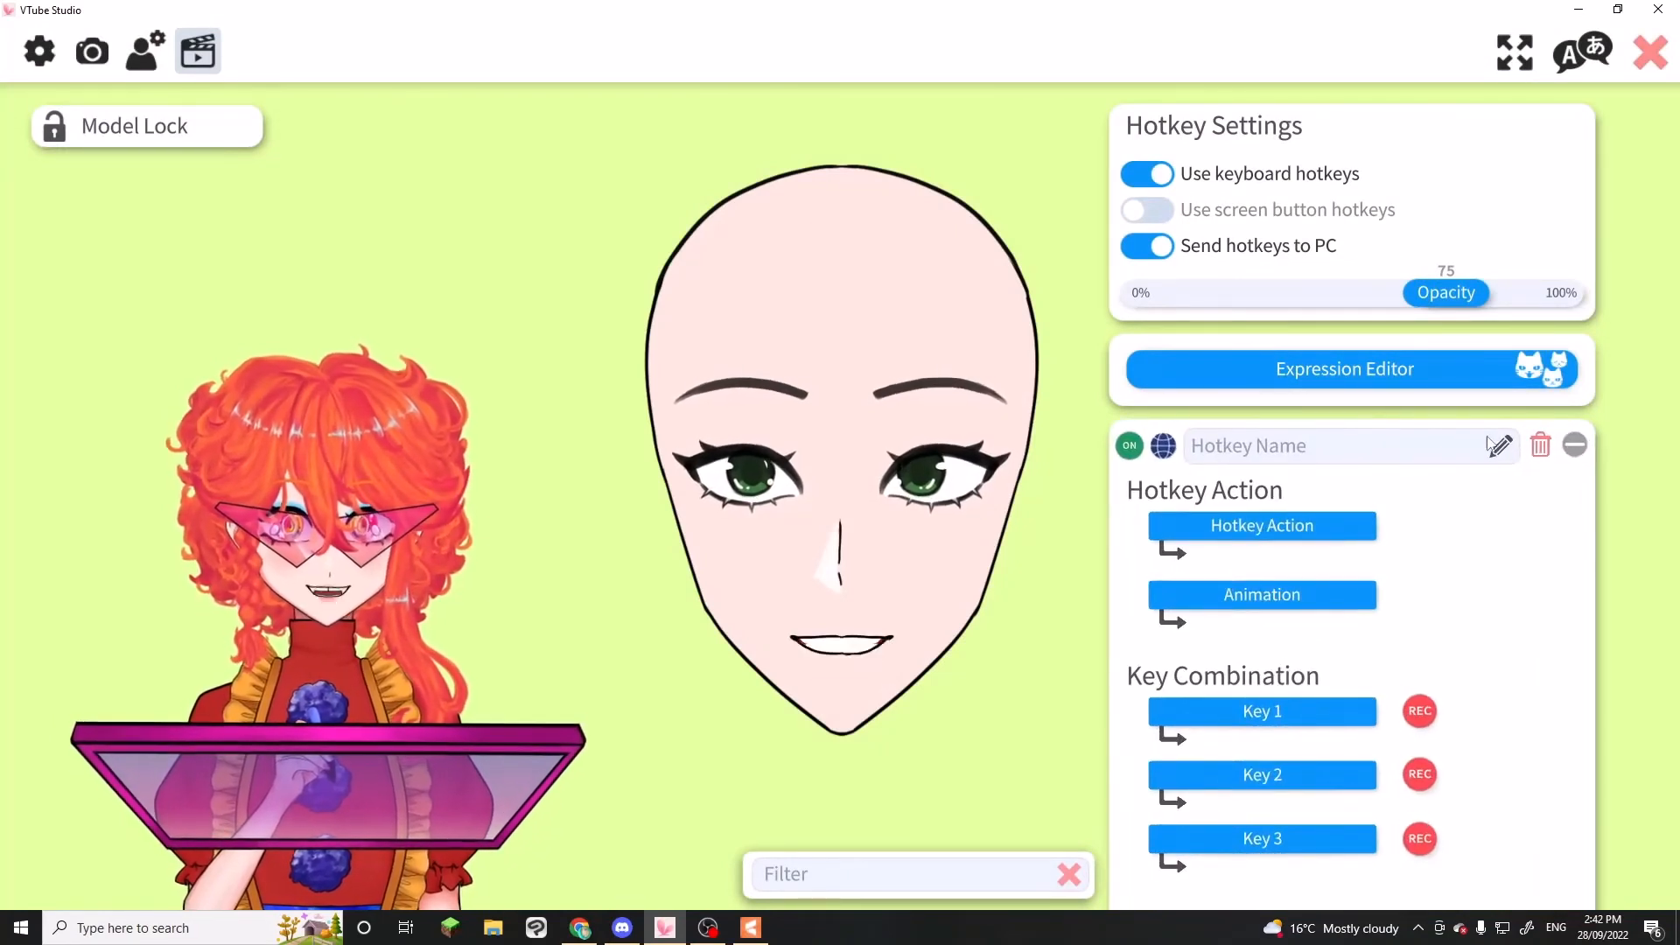
left_click(1500, 448)
type("Angry")
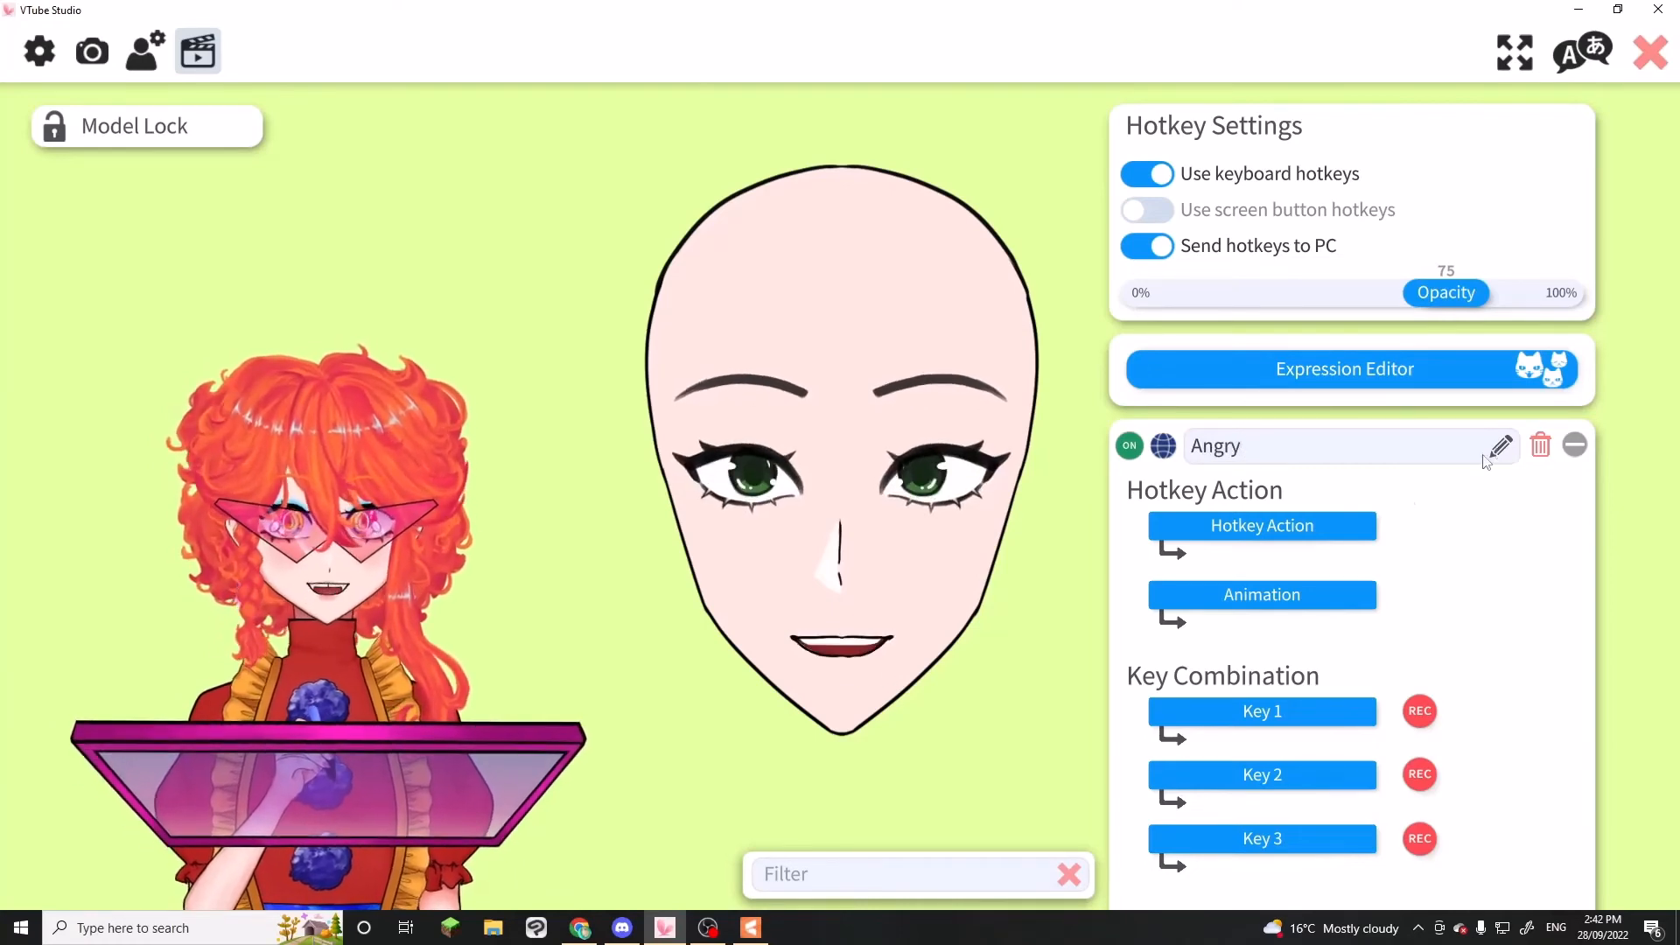
Set the Angry hotkey's action to Set/Unset Expression (exp3) and assign the Angry expression to it
left_click(1287, 520)
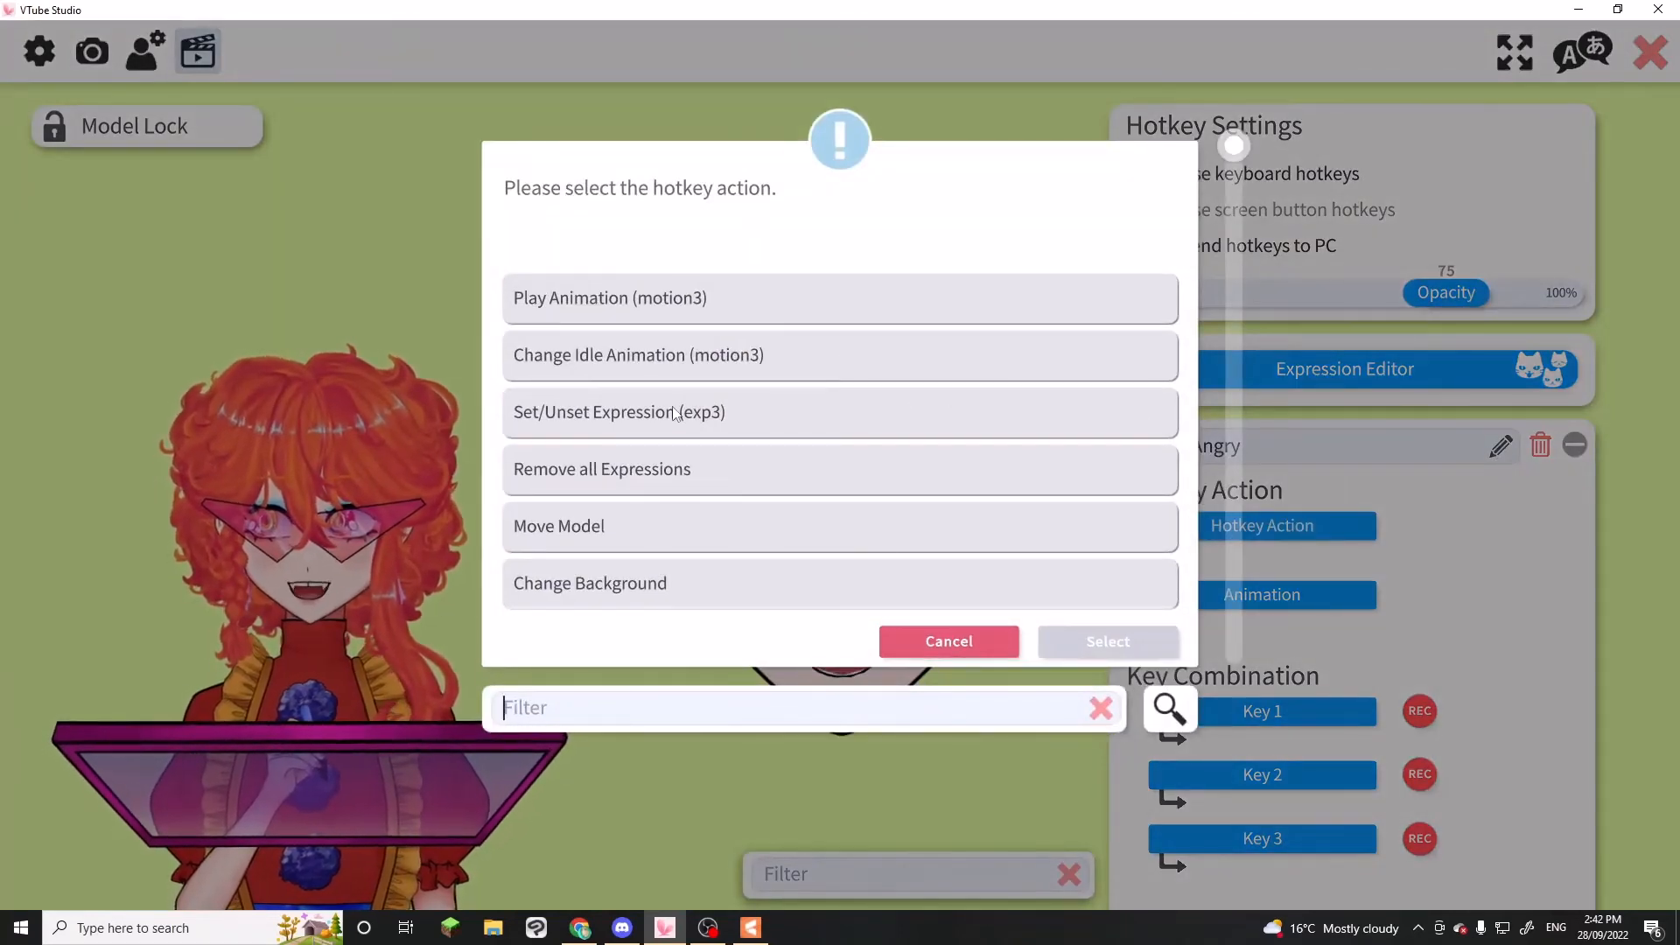
left_click(723, 408)
left_click(1125, 641)
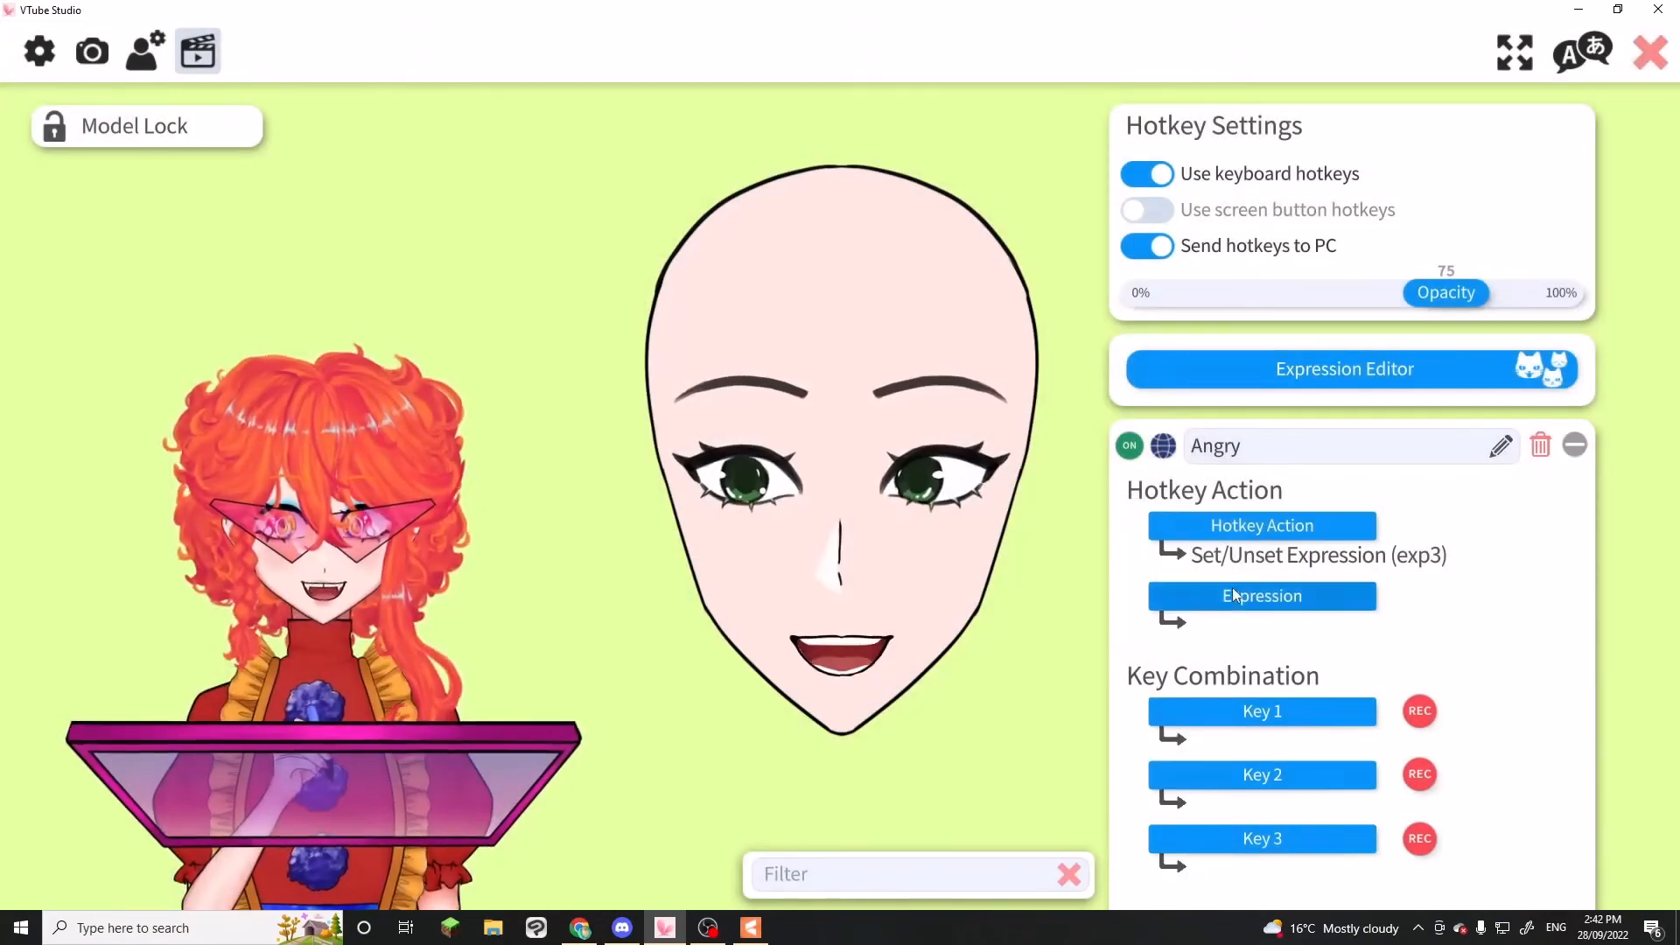
left_click(1232, 590)
left_click(1028, 356)
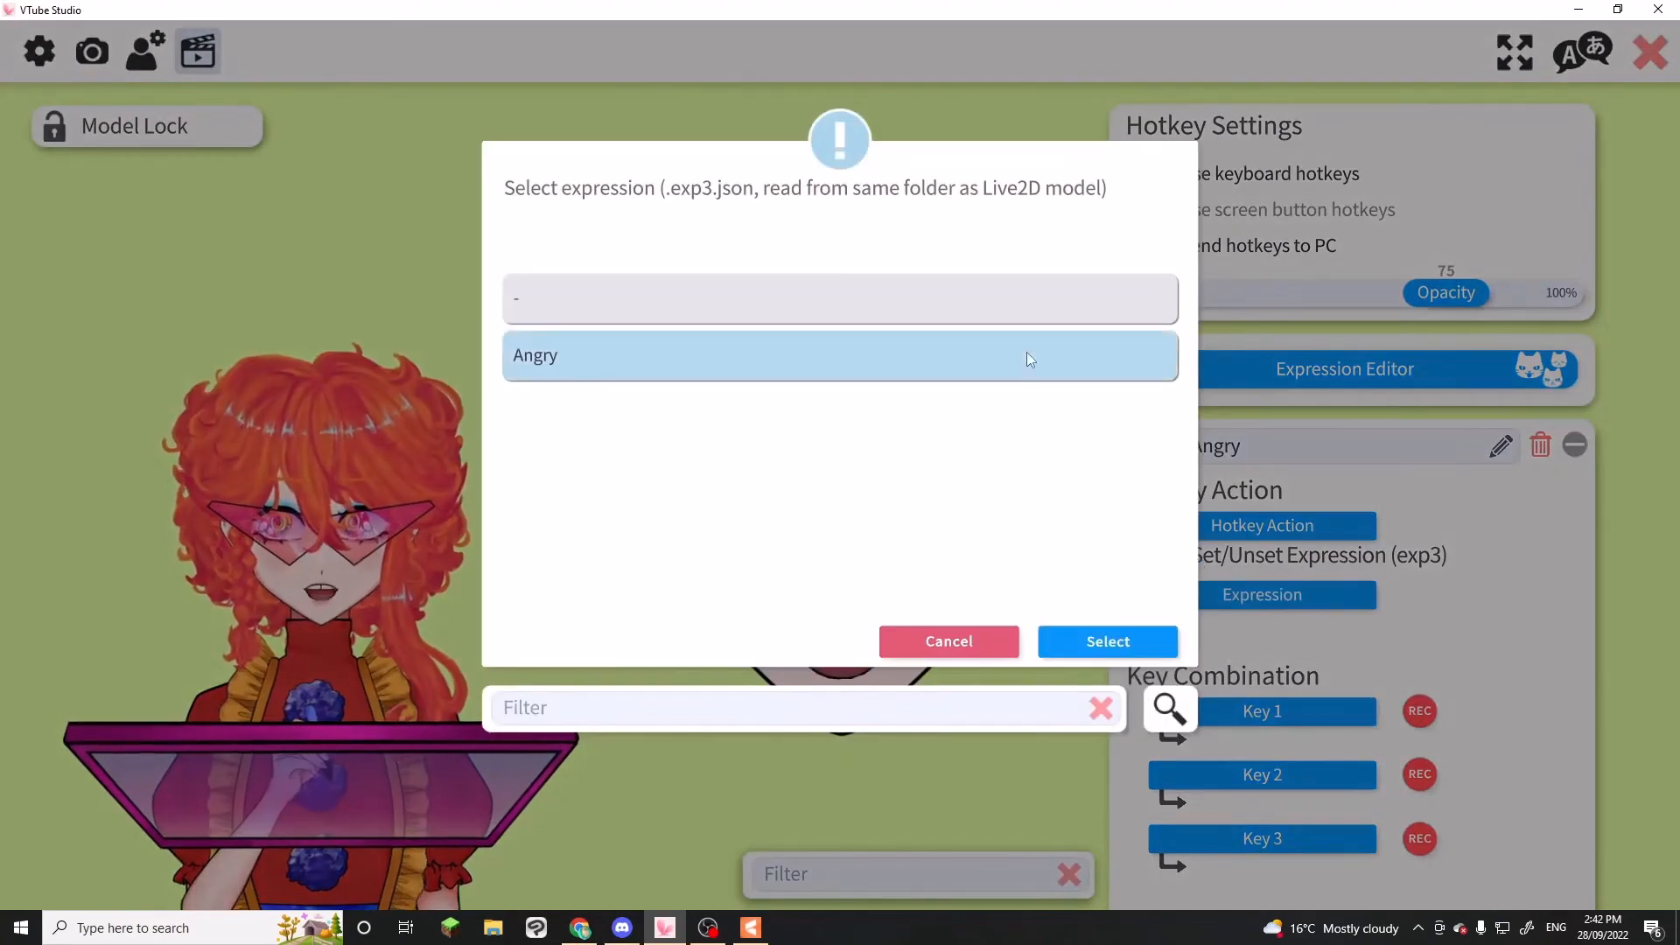
left_click(1129, 650)
left_click(1283, 711)
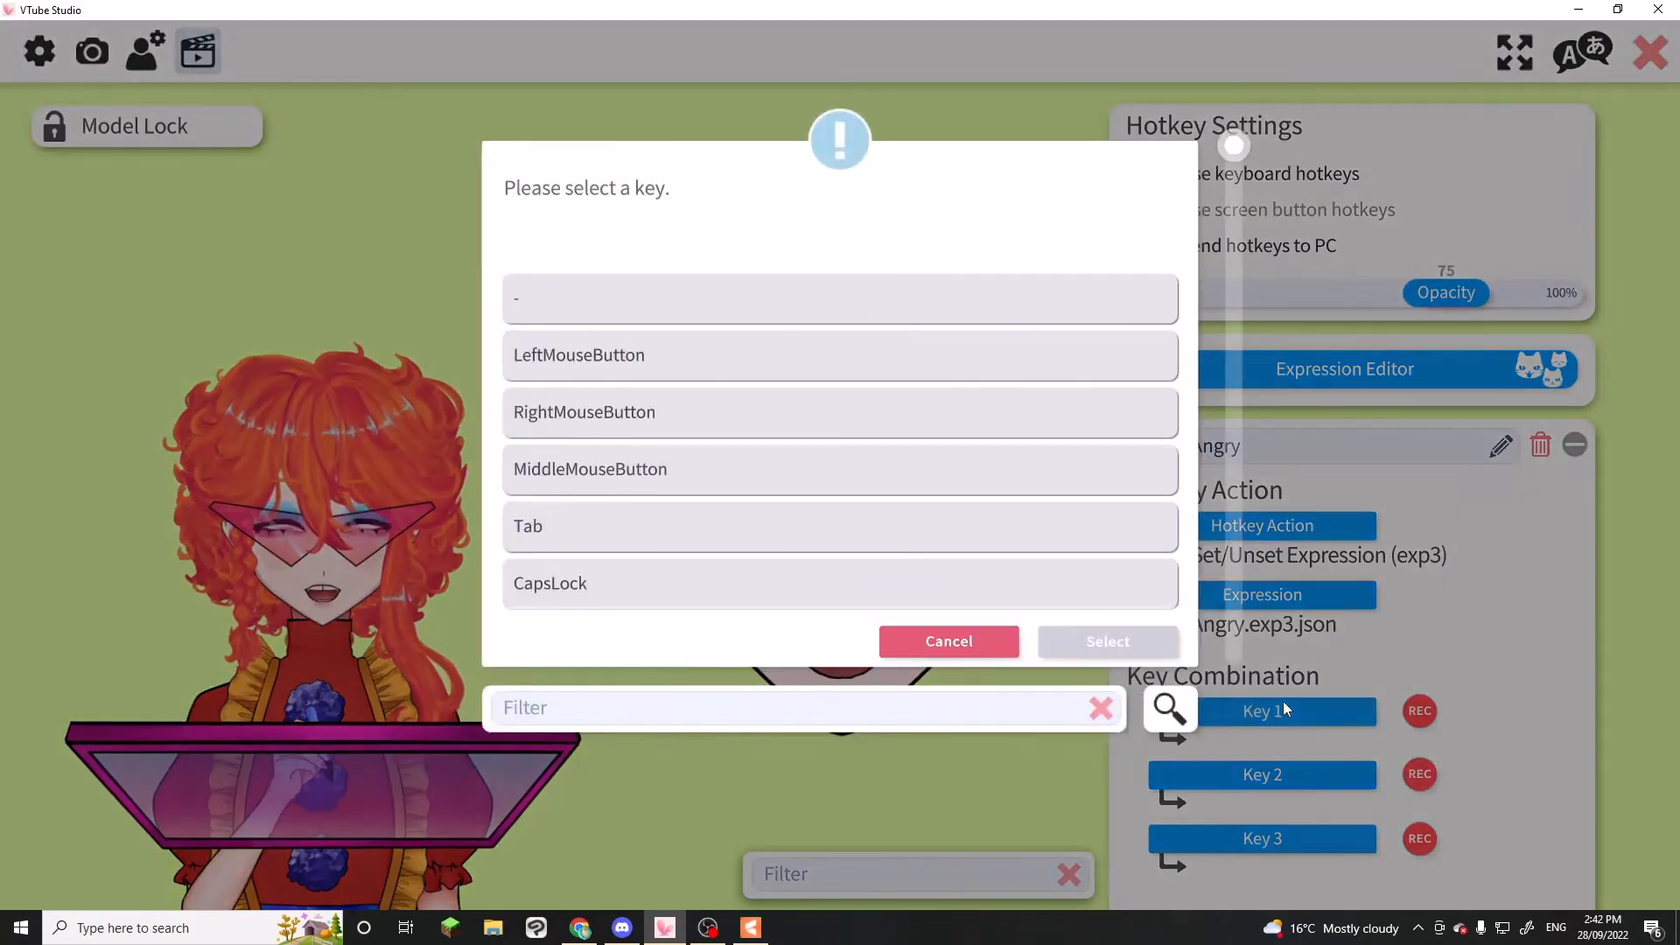
left_click(944, 652)
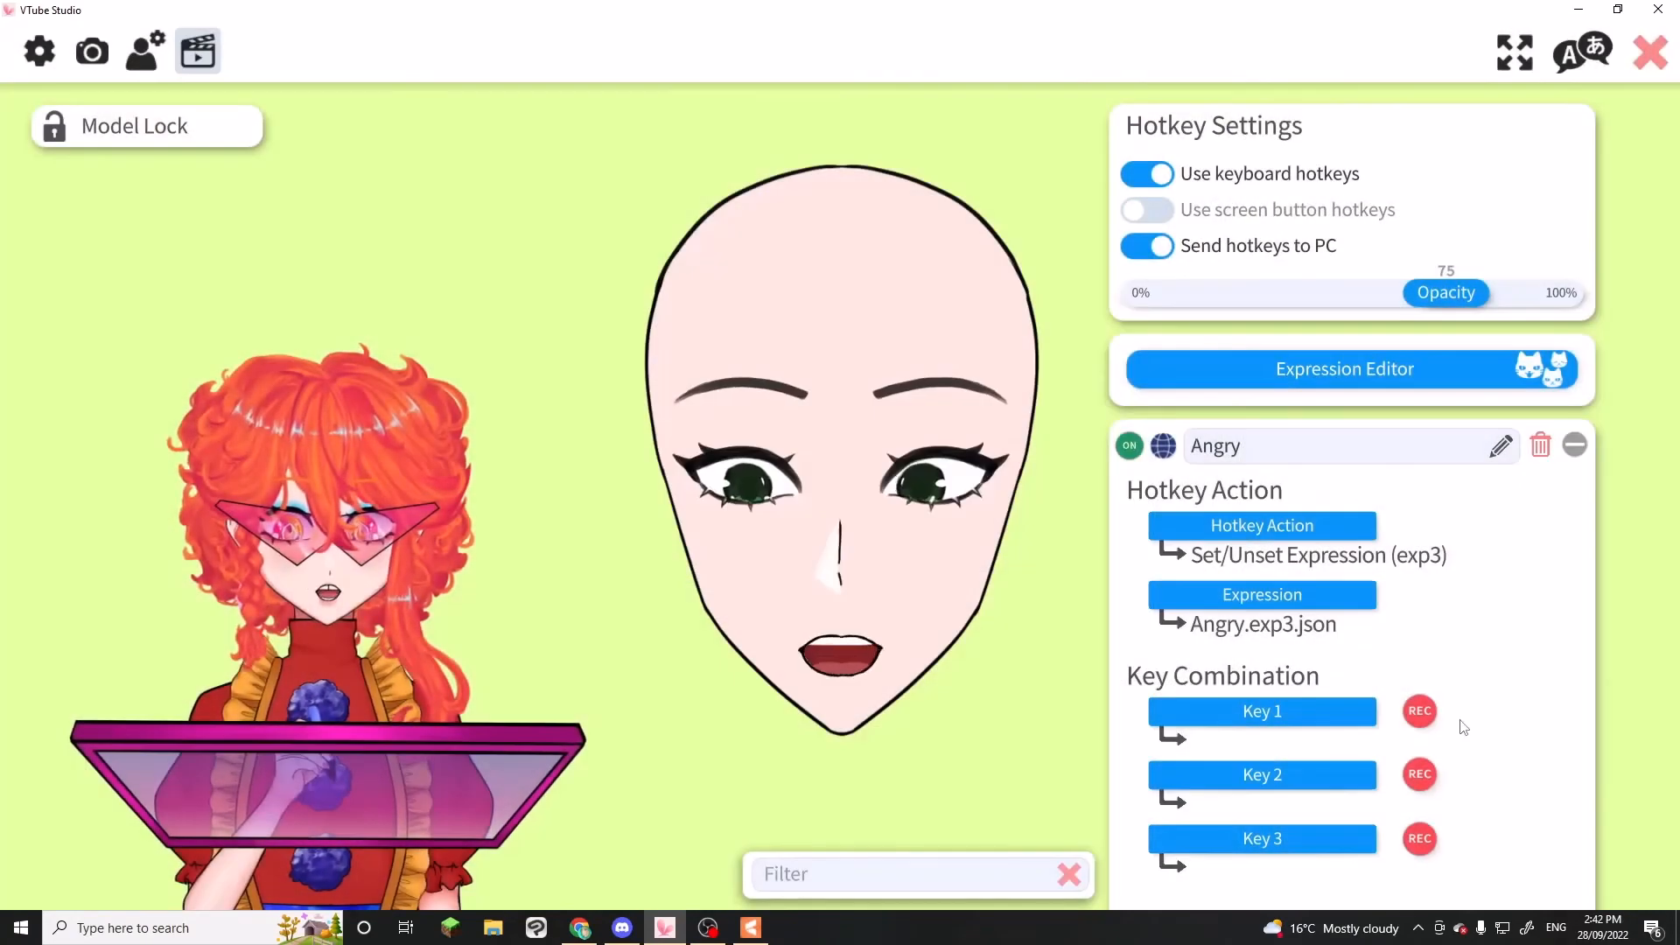
left_click(1283, 711)
scroll(603, 341, "down", 3)
scroll(599, 341, "down", 3)
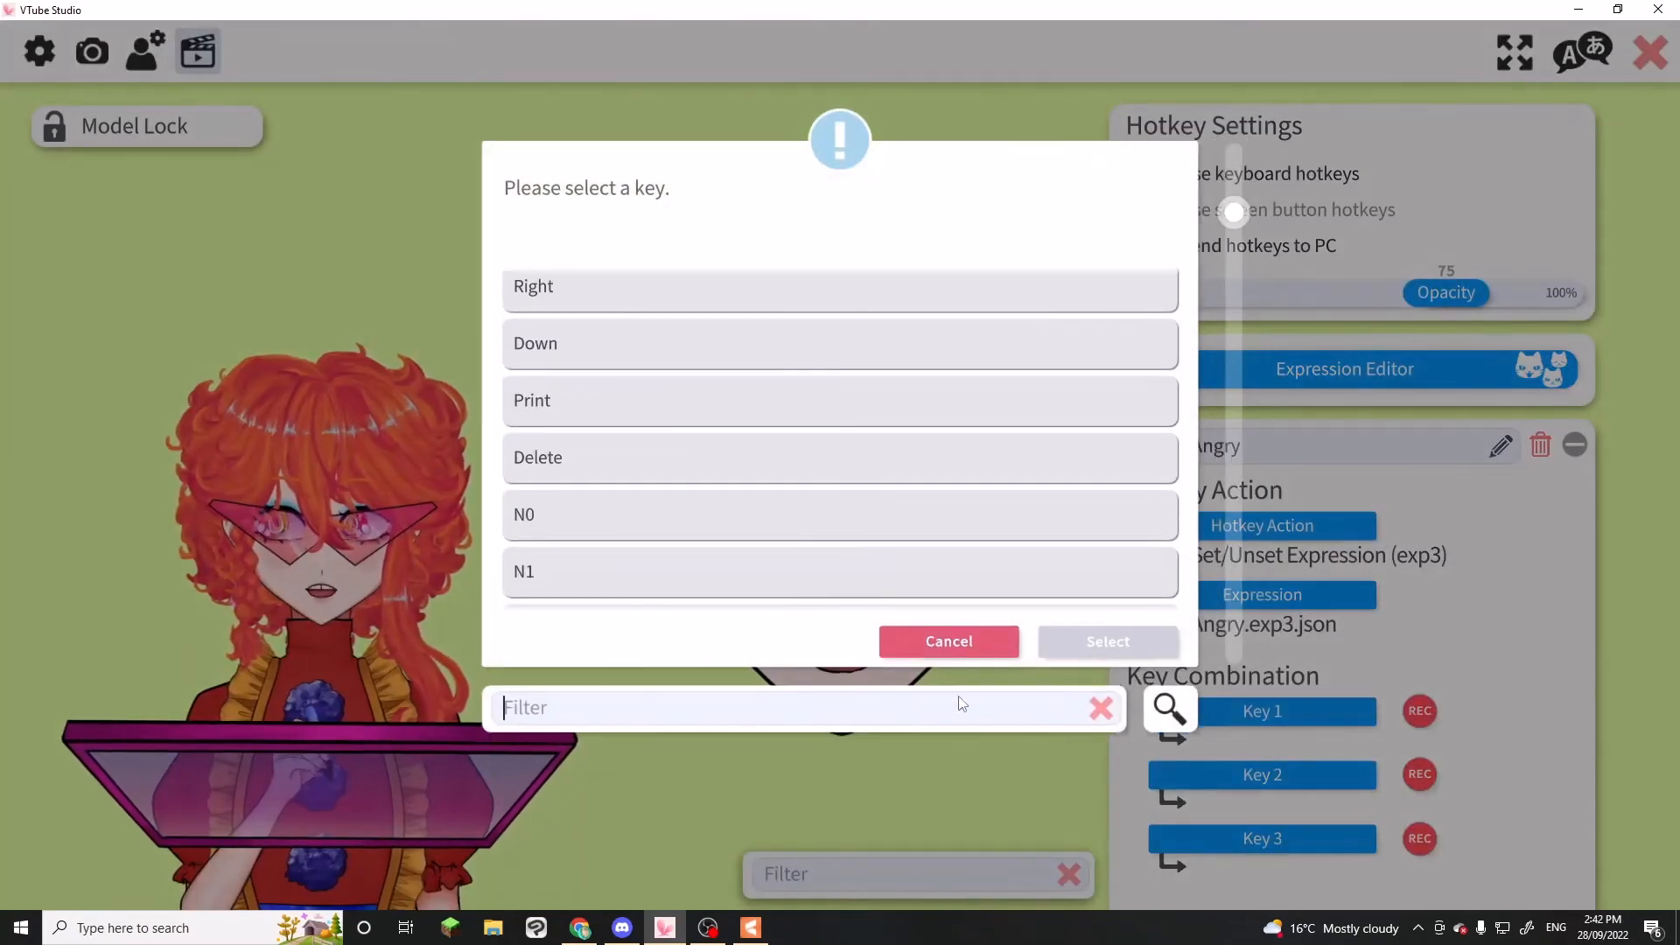
left_click(958, 635)
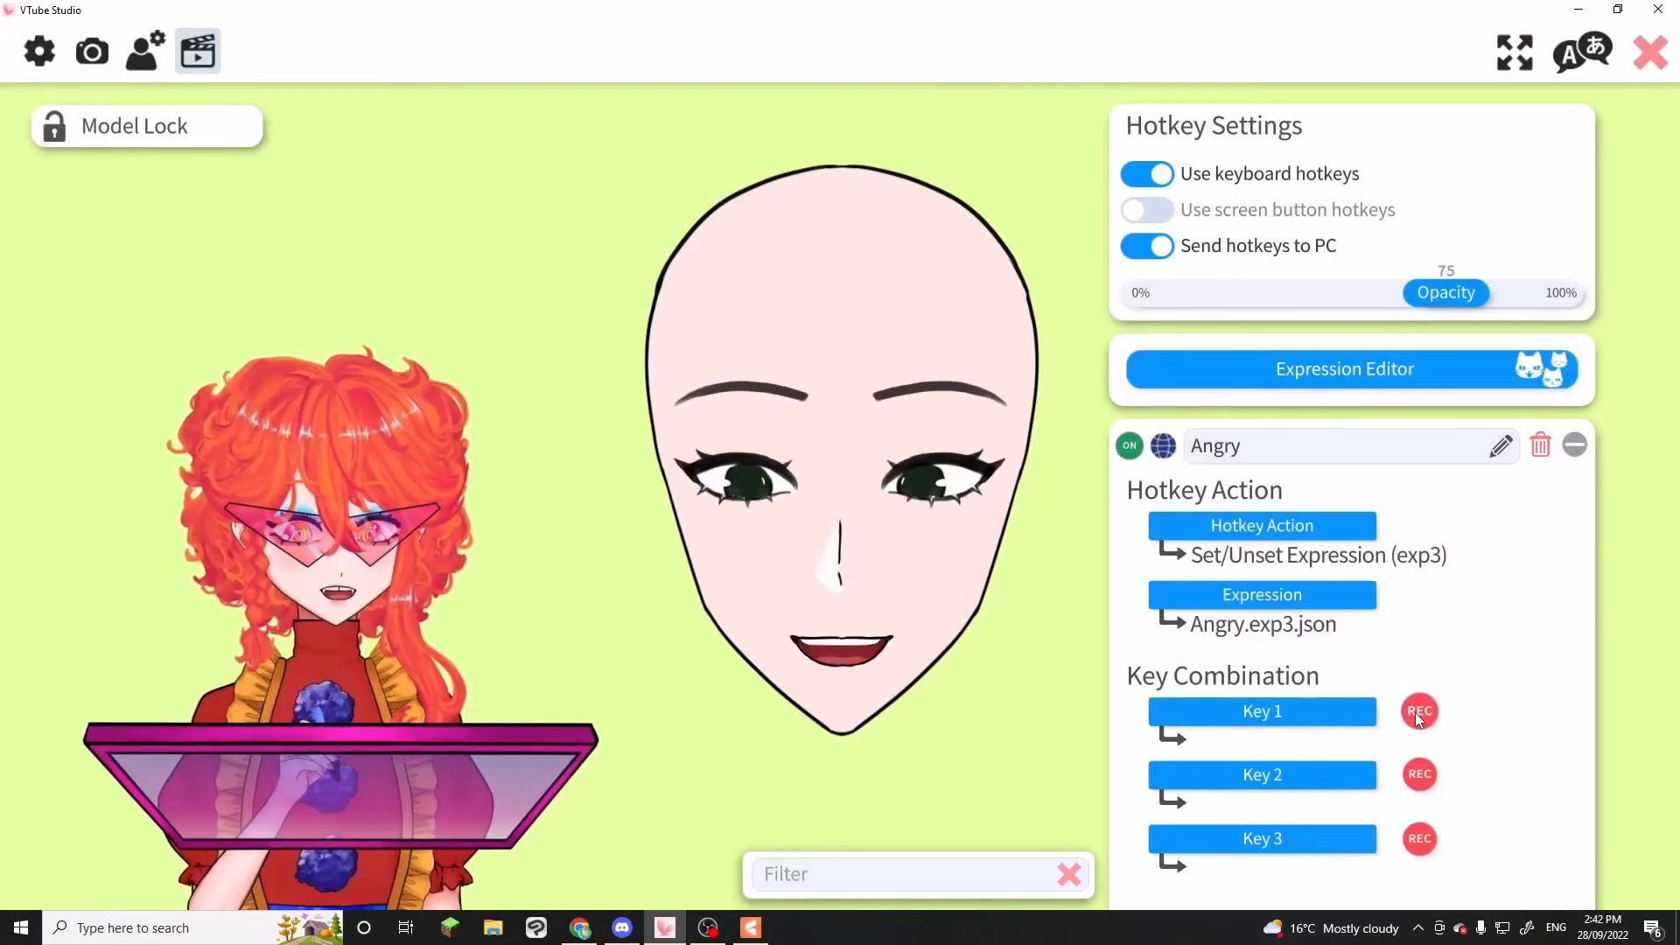
Record Numpad1 as Key 1 of the Angry hotkey, and test it by toggling the expression on and off
left_click(1417, 712)
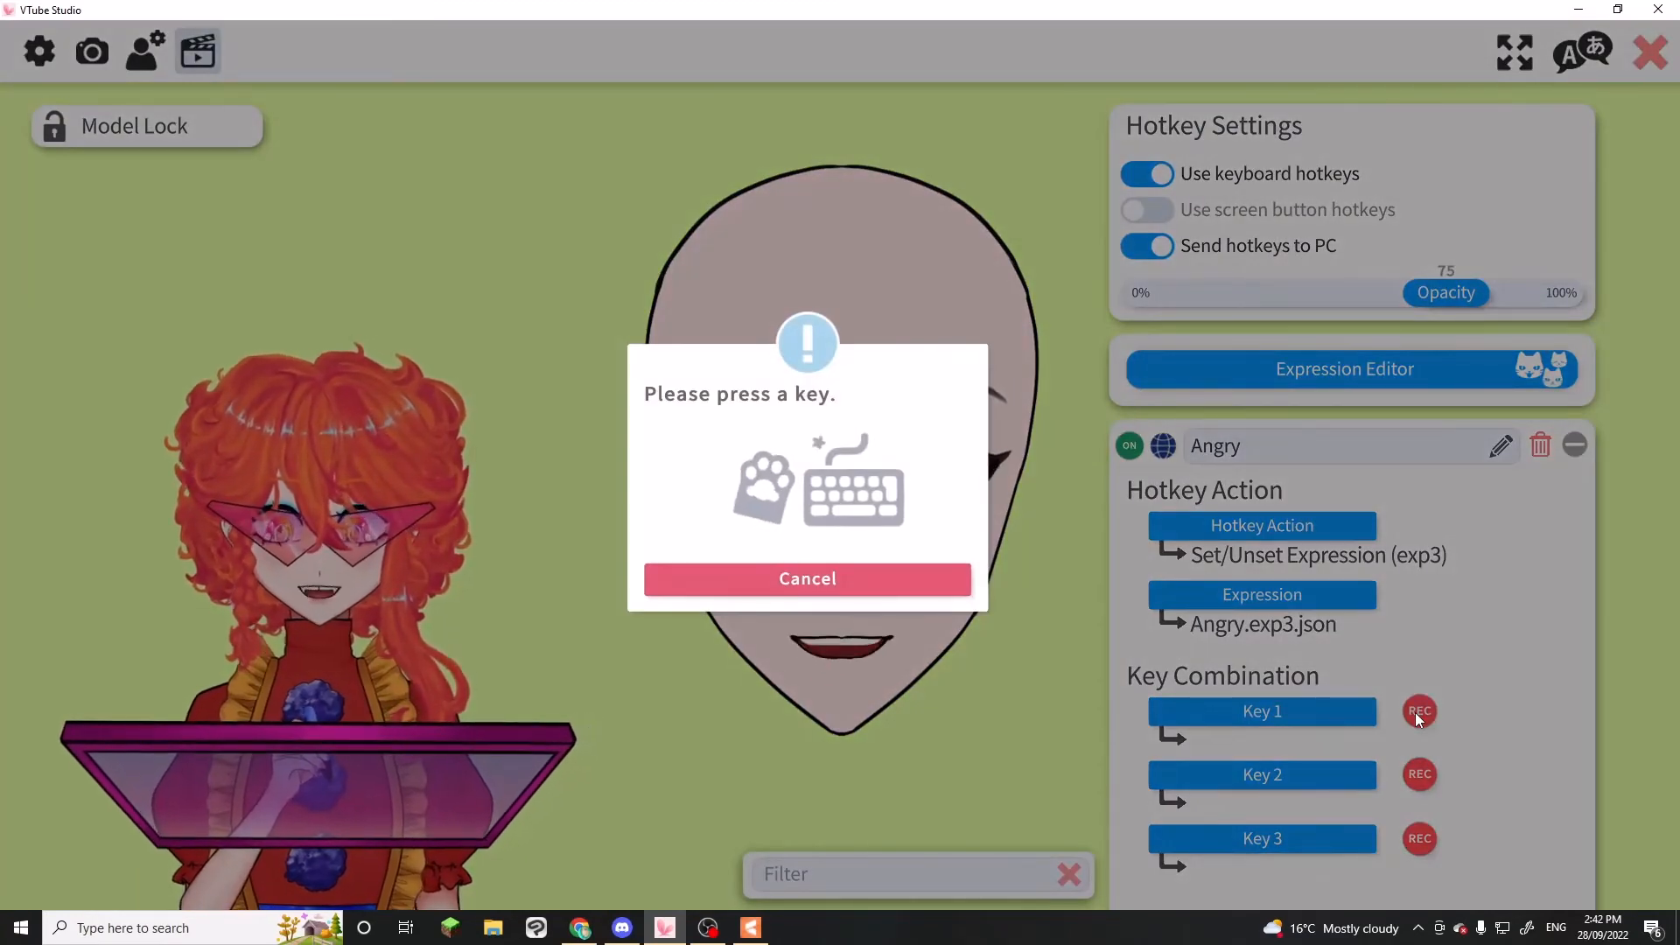
key("KP_1")
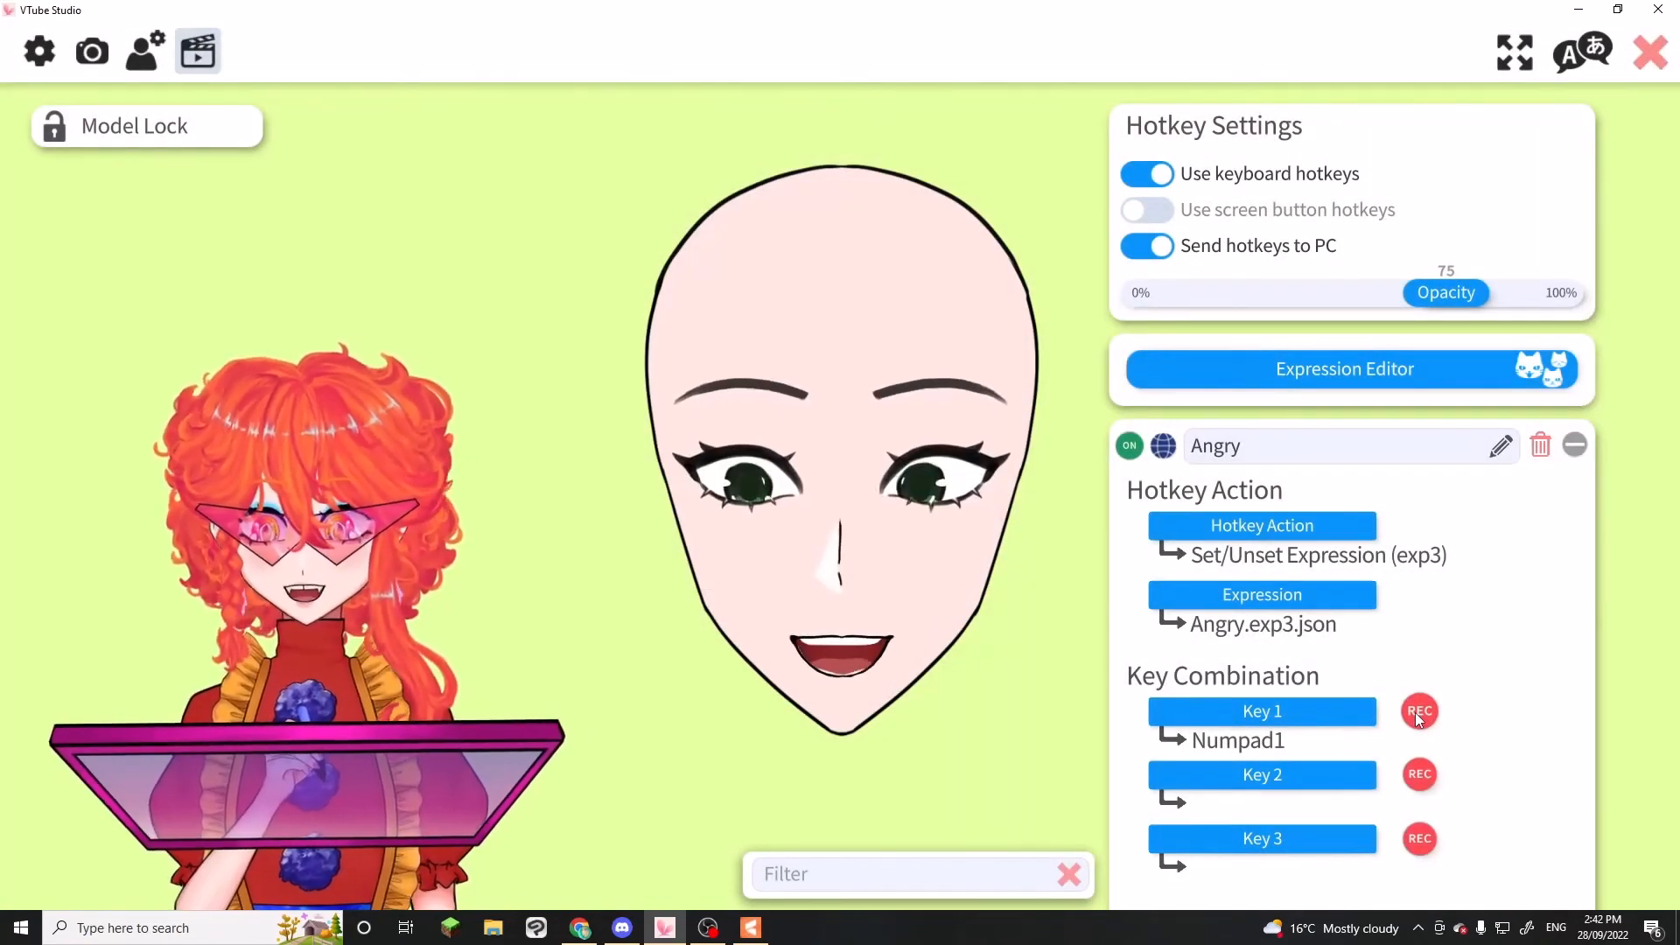
key("KP_1")
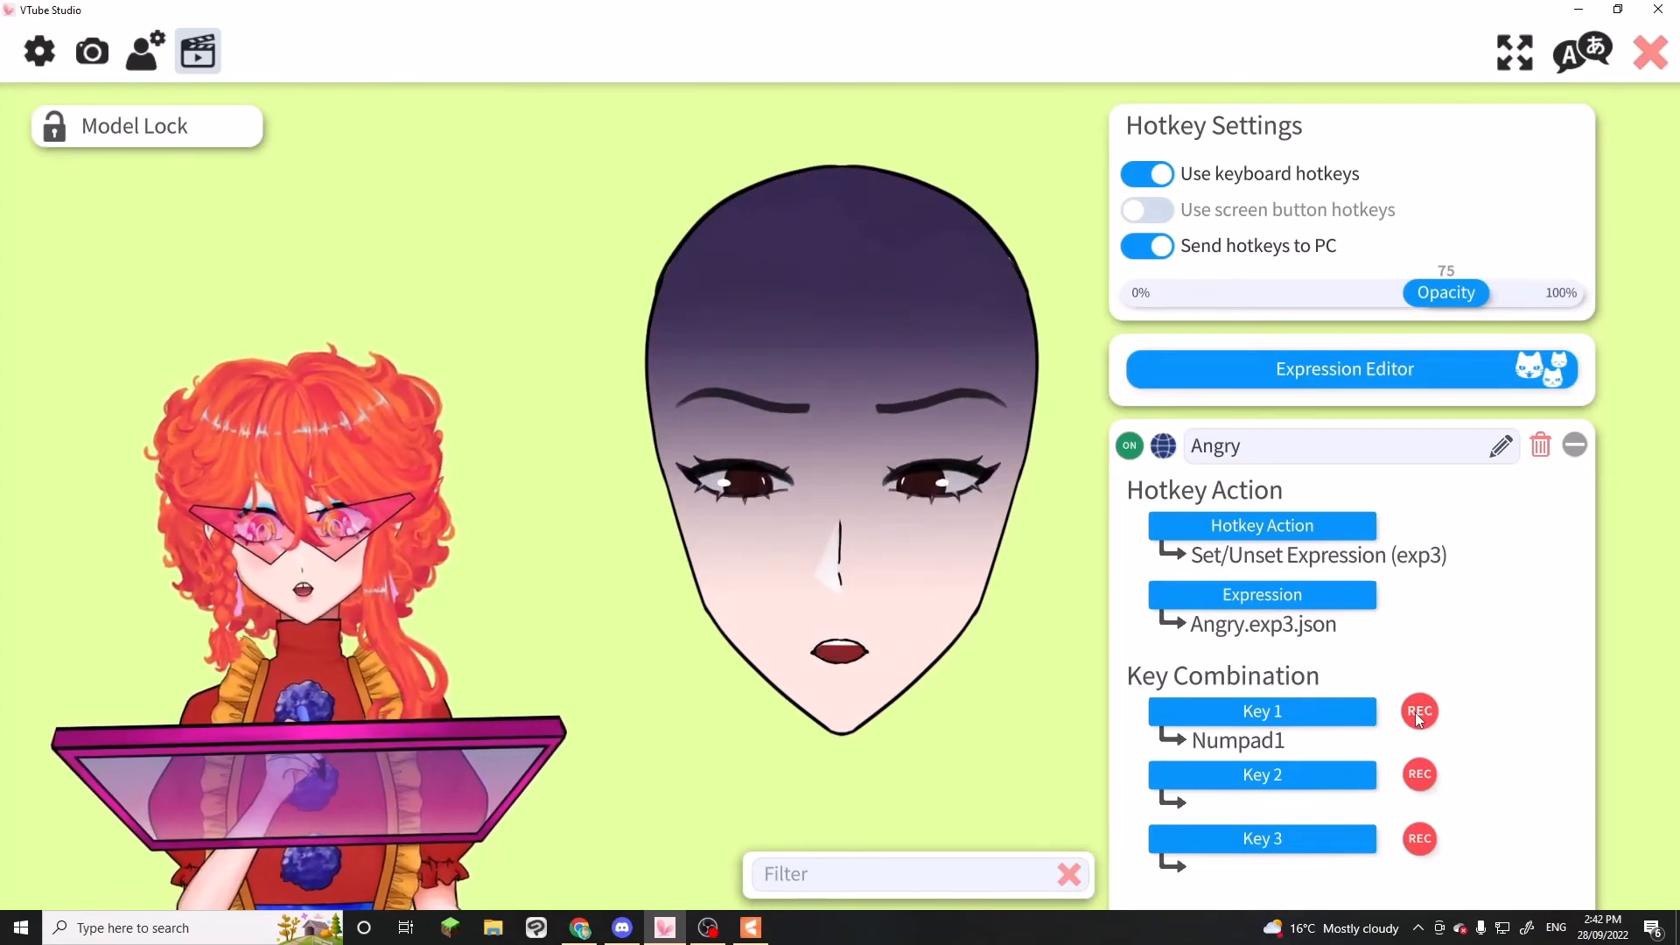
key("KP_1")
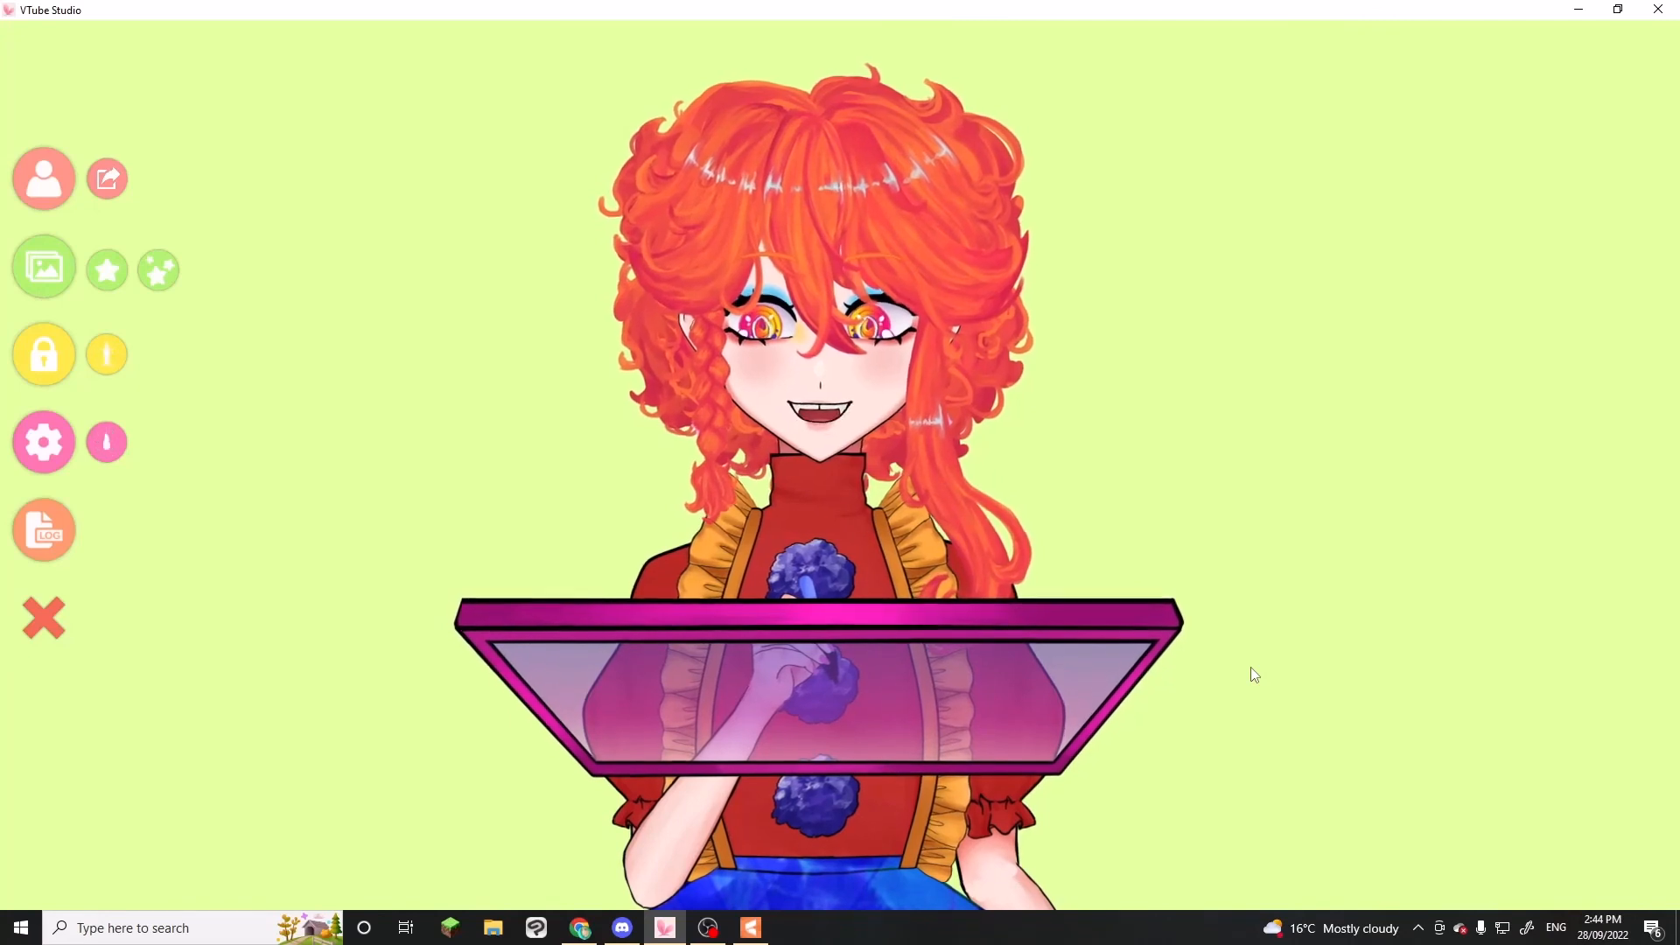
Trigger the hearts-and-blush expression on the red-haired model with its hotkey
key("1")
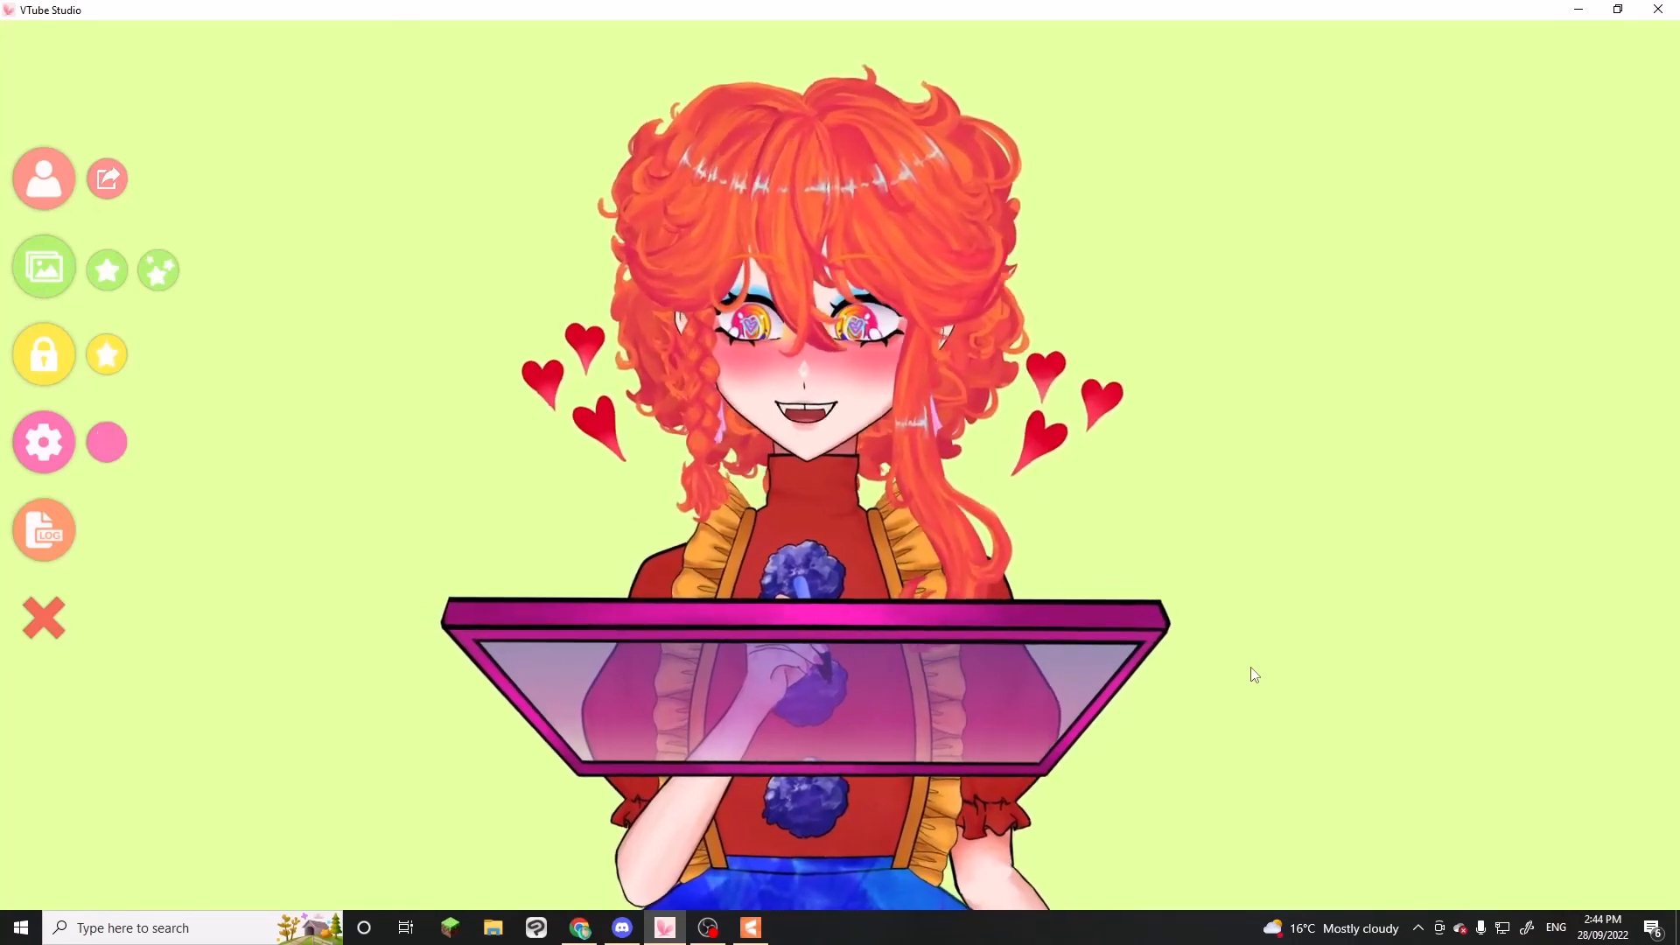